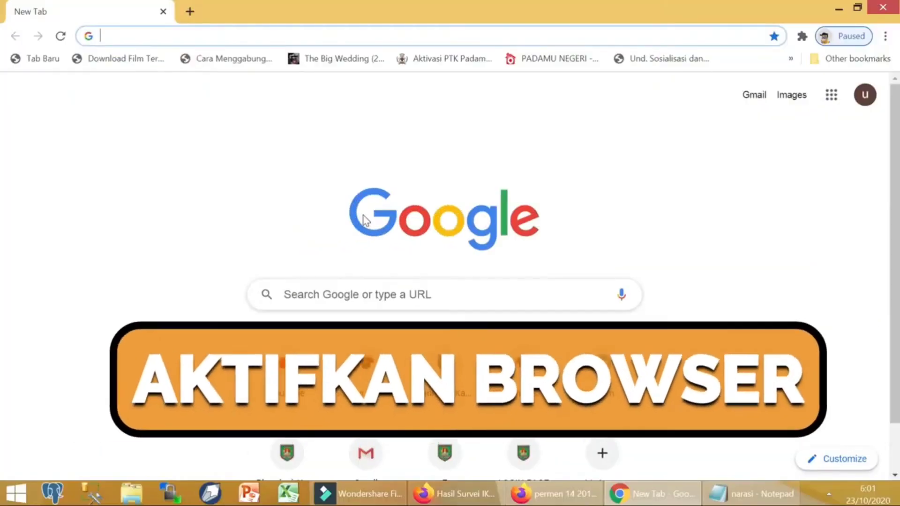
Step: Search the web for "google form"
type("goog;")
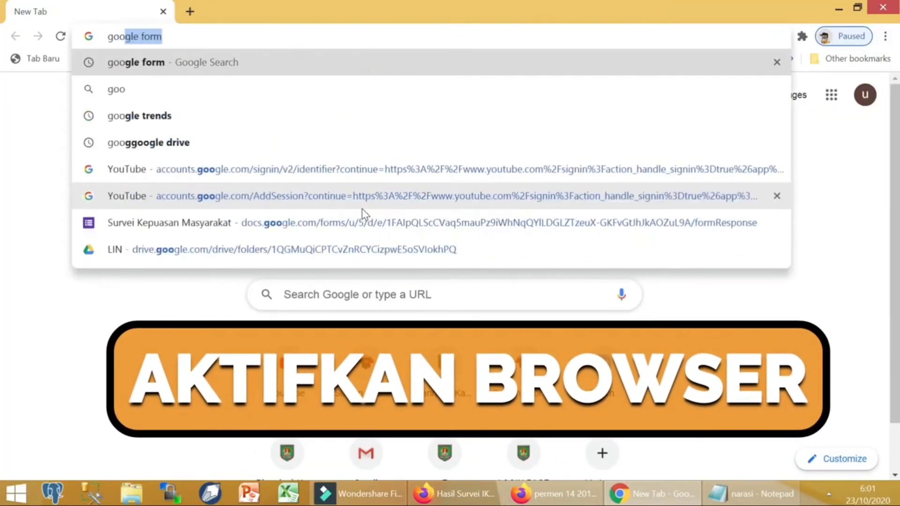
key("BackSpace")
type("le f")
key("BackSpace")
key("BackSpace")
type("f")
key("Return")
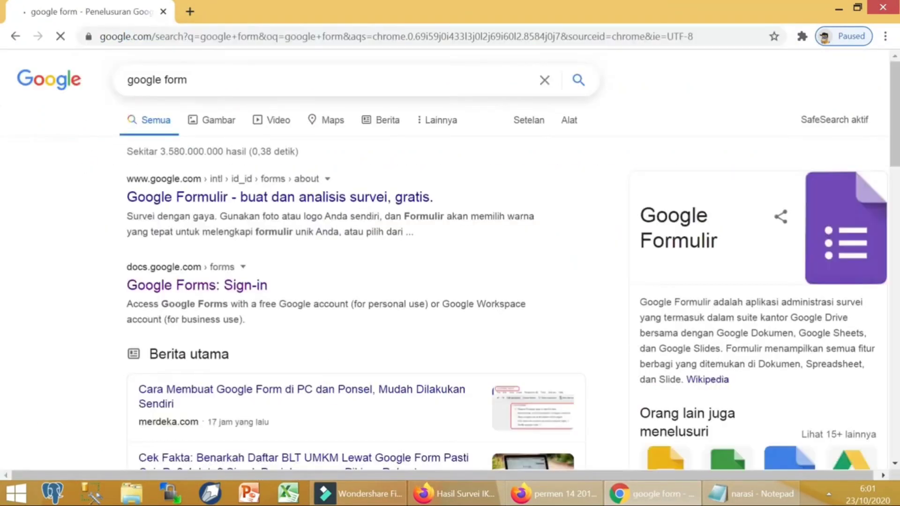
Step: Open the Google Forms: Sign-in result, create a blank form, and dismiss the tip about reusing questions
scroll(183, 227, "down", 1)
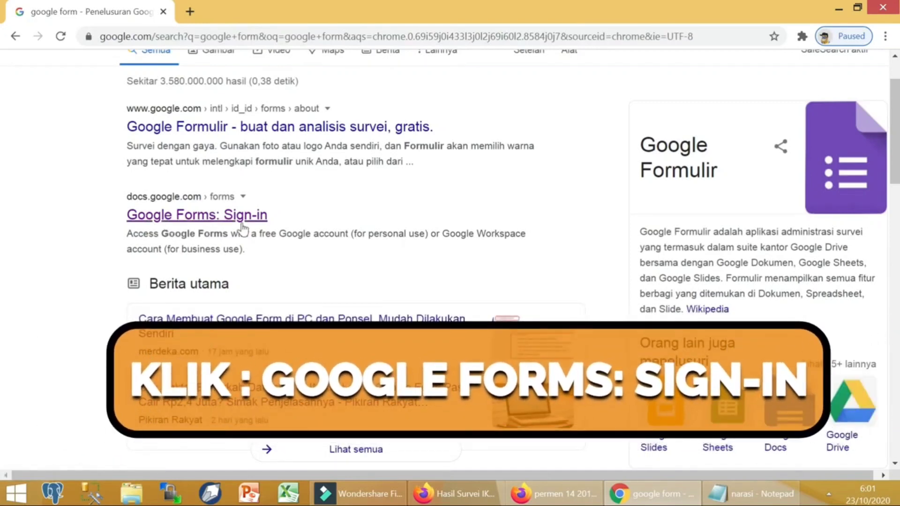
left_click(242, 223)
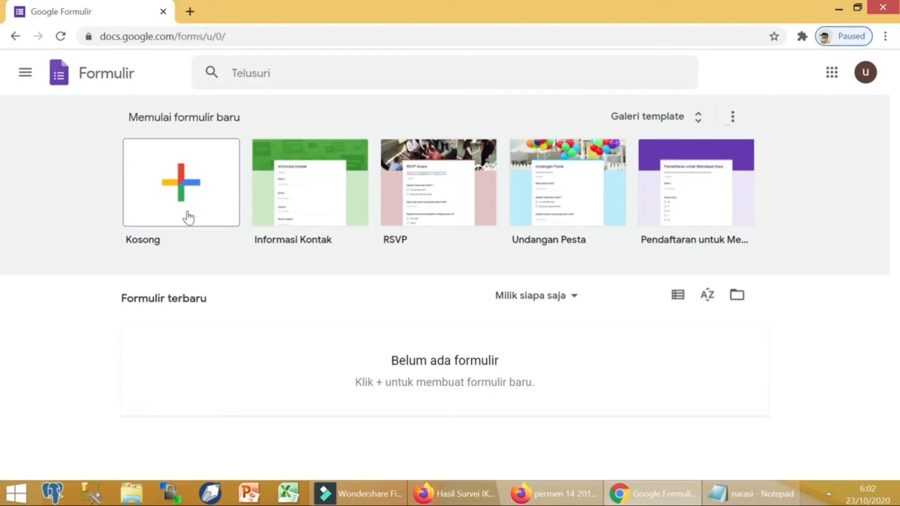
left_click(188, 218)
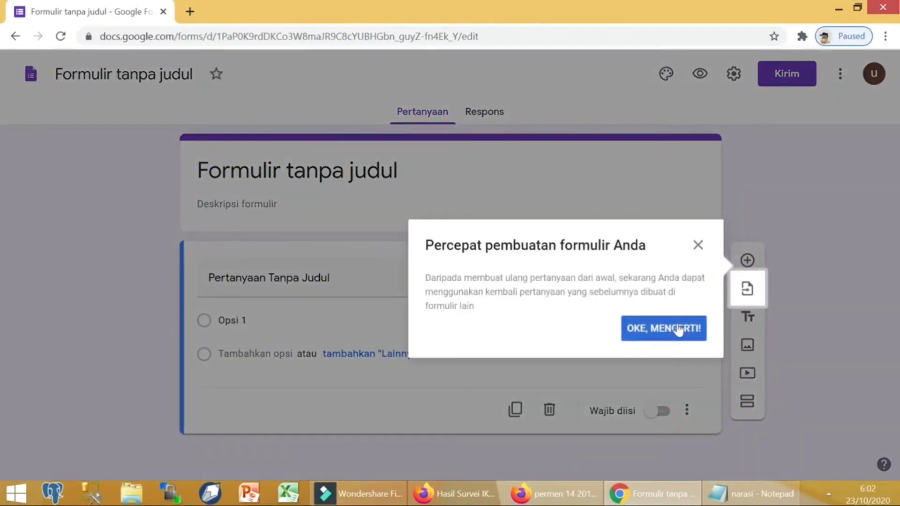
left_click(677, 328)
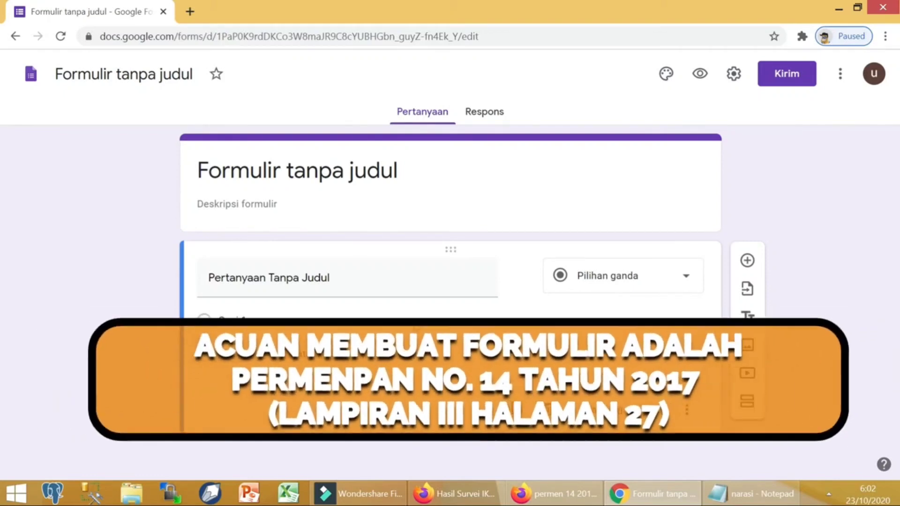
Step: Switch to permen 14 2017.pdf in Firefox and examine the SKM questionnaire on page 27, including its profile fields and opinion questions
left_click(568, 498)
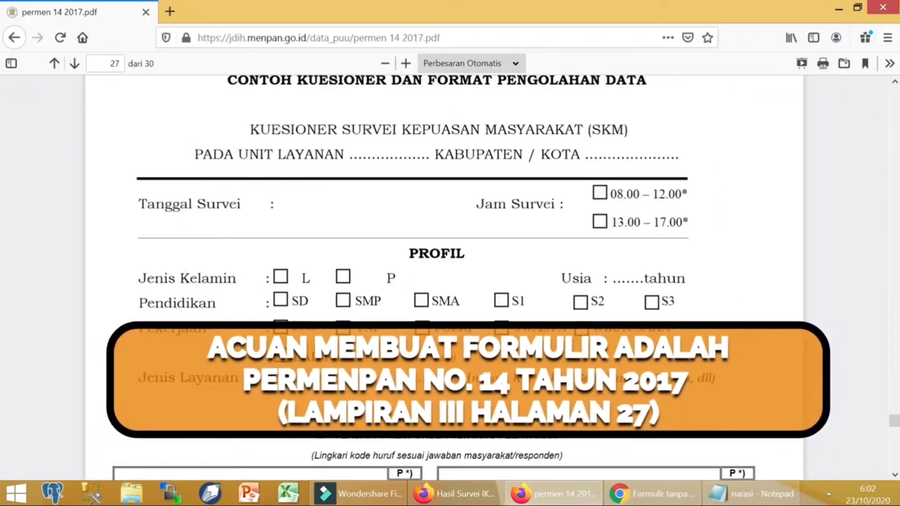
scroll(450, 281, "down", 3)
scroll(445, 277, "up", 10)
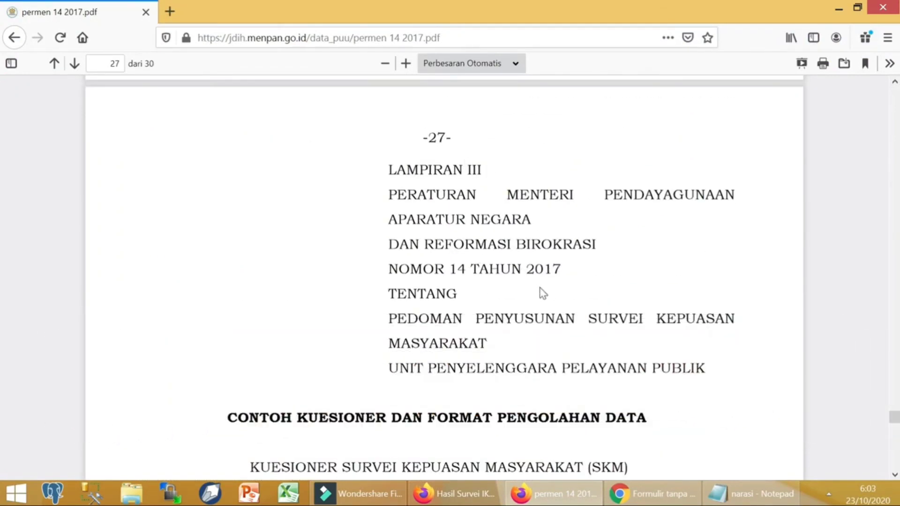
scroll(539, 291, "down", 5)
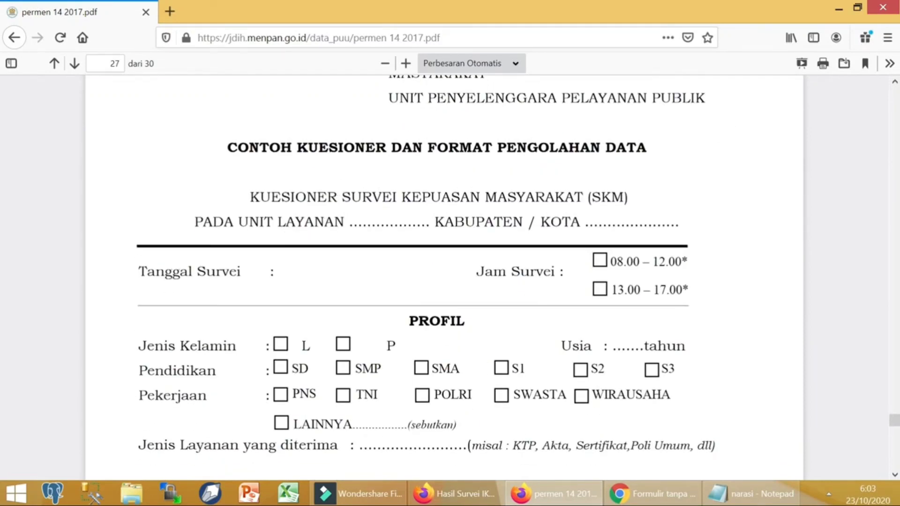
scroll(328, 237, "down", 3)
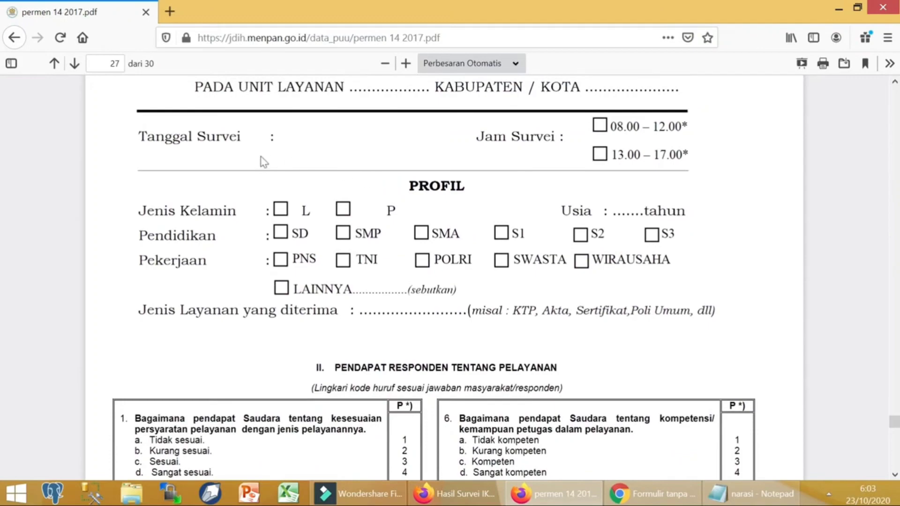
scroll(402, 375, "down", 6)
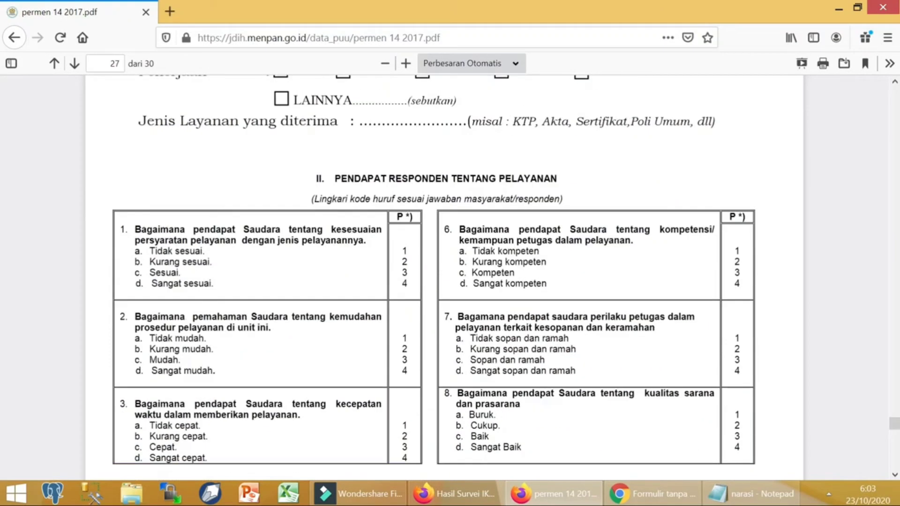
scroll(403, 370, "down", 11)
scroll(446, 305, "up", 11)
scroll(446, 305, "up", 6)
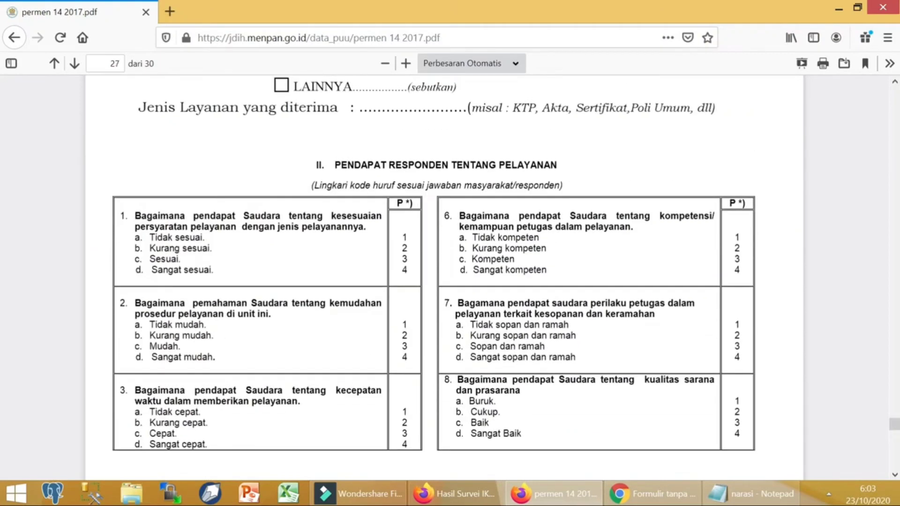
scroll(446, 305, "up", 2)
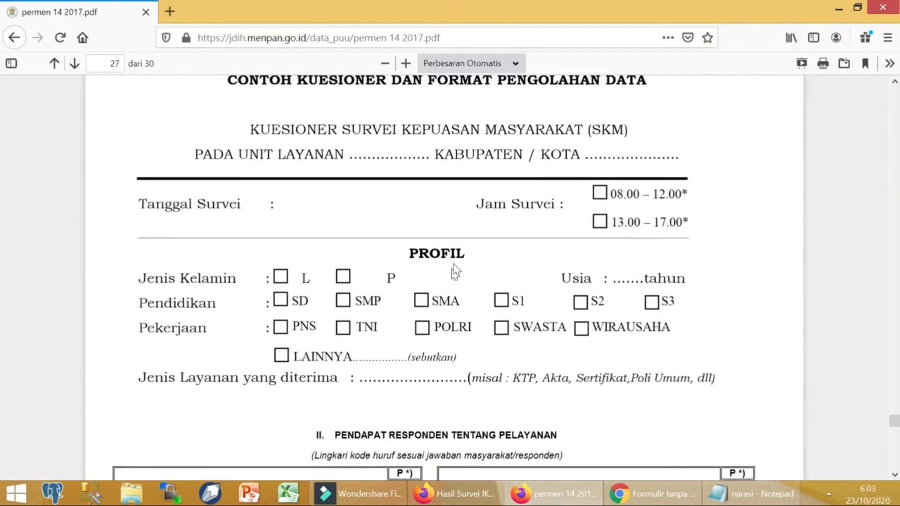
Step: Switch back to the form in Chrome, title it "Survei IKM" and enter "Pelayanan Publik" as its description
left_click(642, 495)
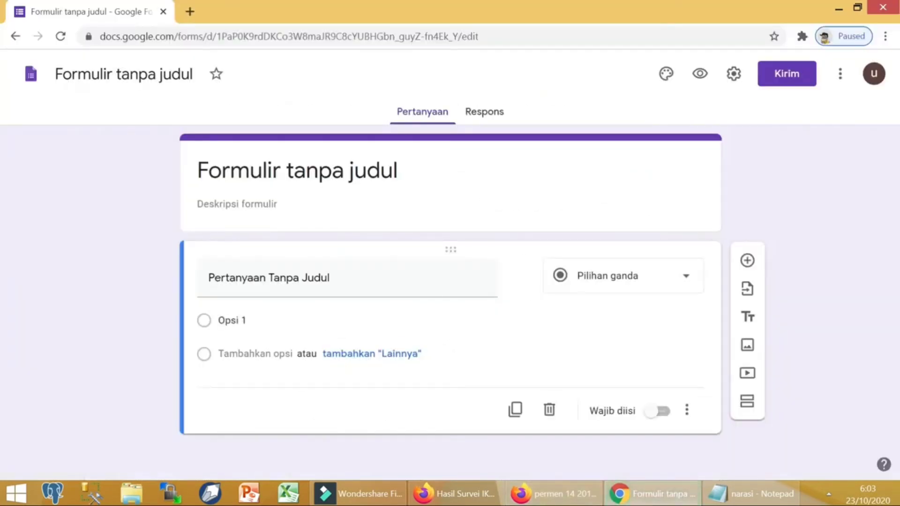
left_click(401, 170)
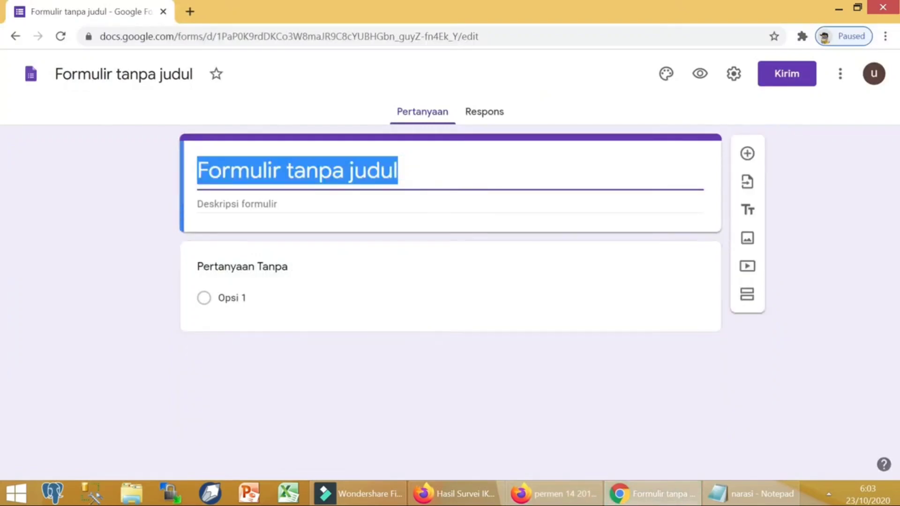
type("Survei IKM")
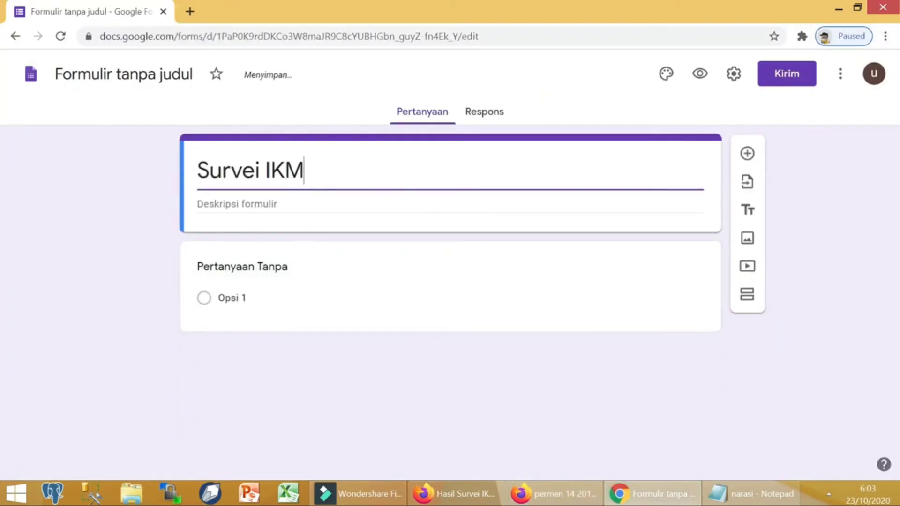
left_click(294, 204)
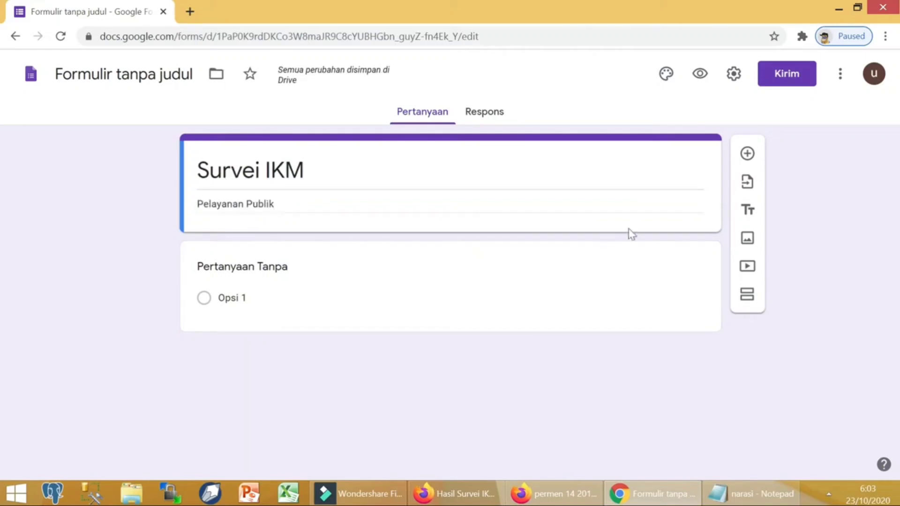
Step: Add a second section above the untitled question and title it "Profil"
left_click(747, 211)
type("P")
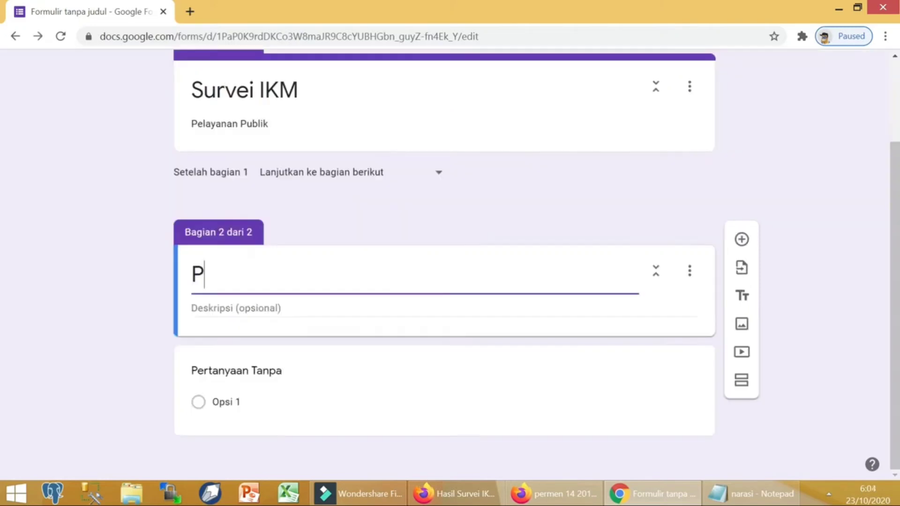
type("rofil")
key("Tab")
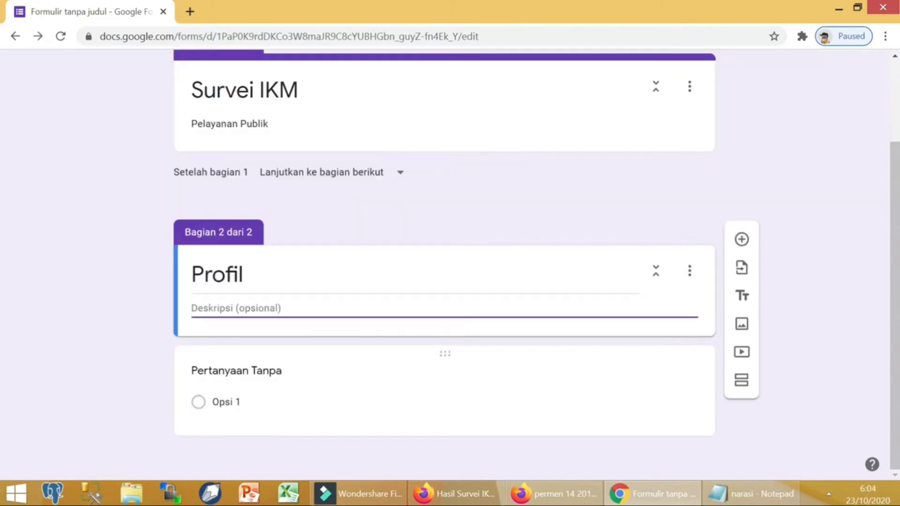
Step: Check the profile fields in the Firefox PDF, and title the untitled question in the Chrome form "Jenis Kelamin"
left_click(553, 493)
left_click(675, 495)
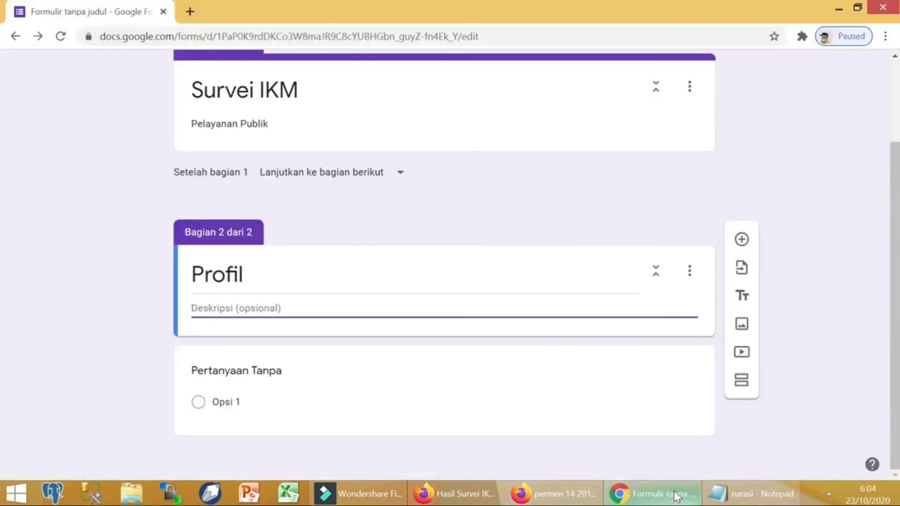
left_click(675, 494)
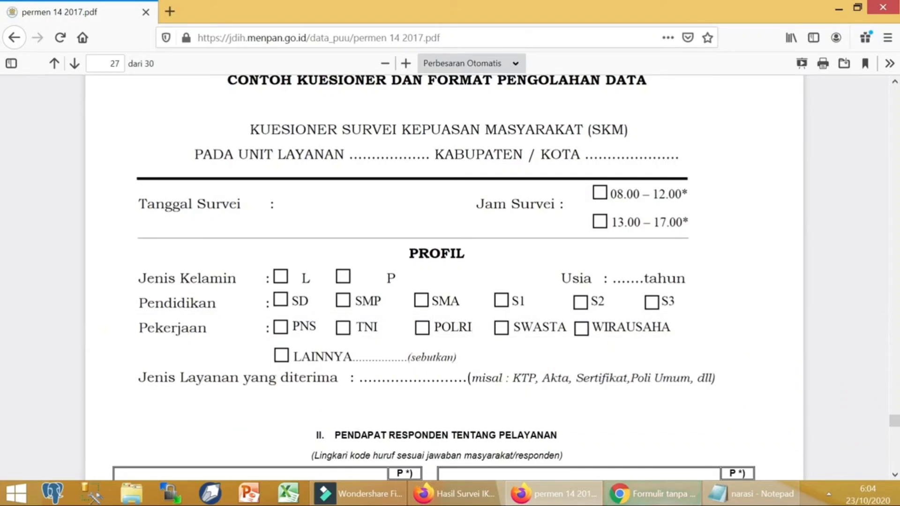
left_click(682, 496)
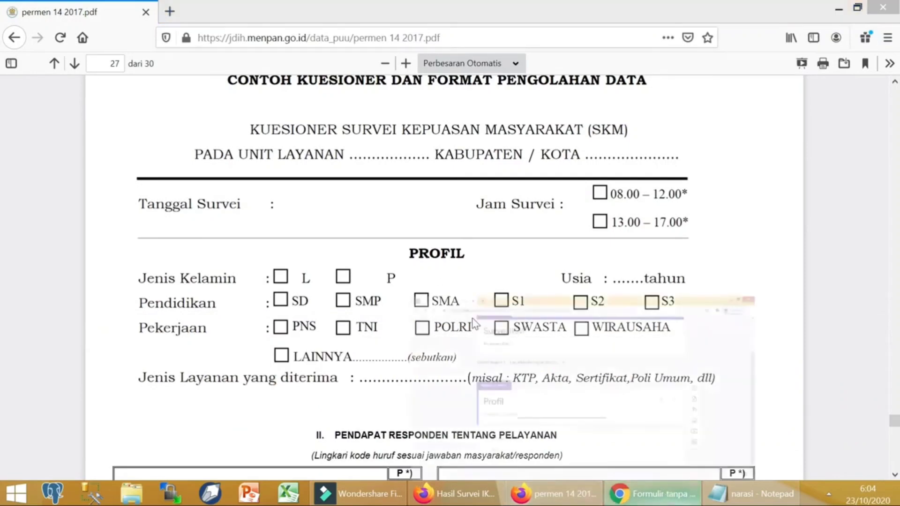
left_click(659, 501)
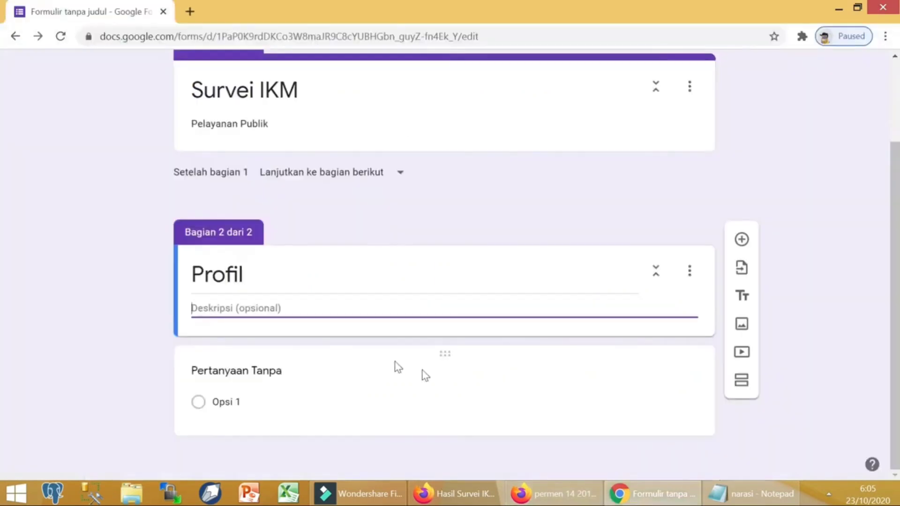
left_click(642, 500)
left_click(251, 373)
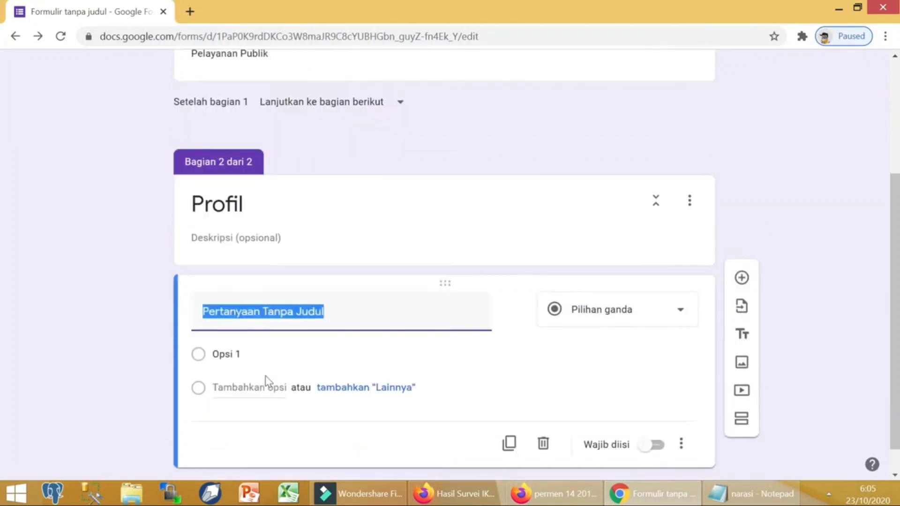
type("Jenis Kelamin")
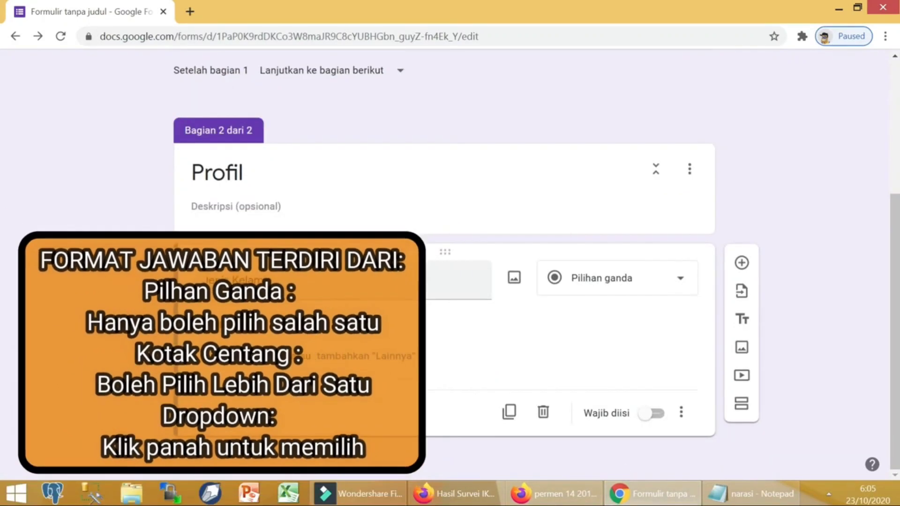
Step: Try the Kotak Centang answer type on the Jenis Kelamin question and return it to Pilihan ganda
left_click(581, 281)
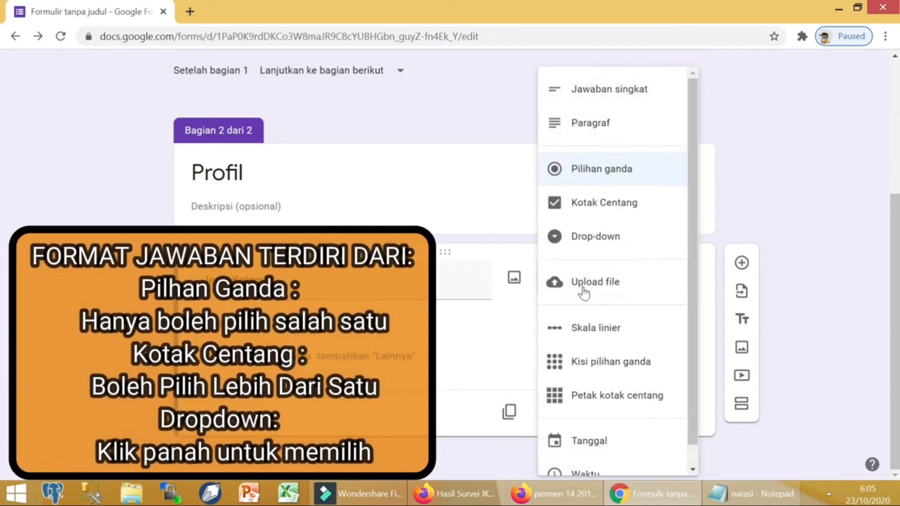
left_click(596, 201)
left_click(671, 277)
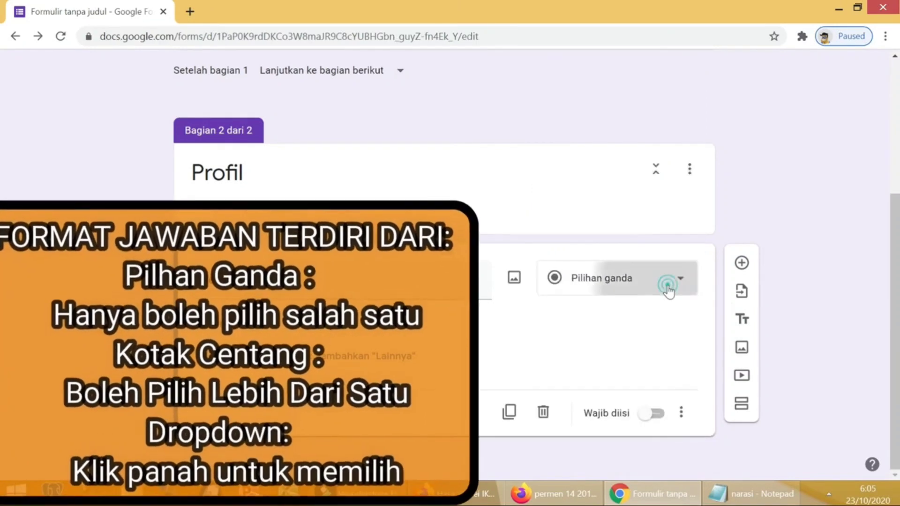
left_click(669, 284)
left_click(603, 201)
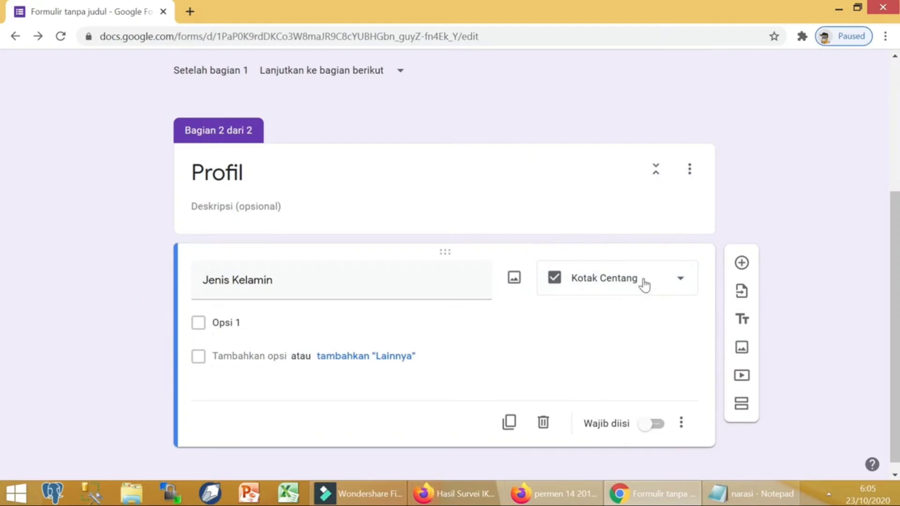
left_click(644, 281)
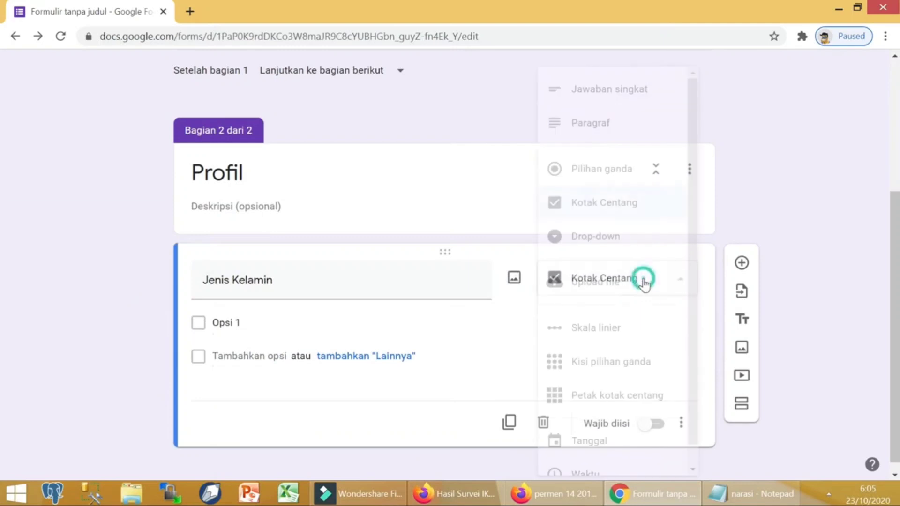
left_click(604, 179)
Step: Give the Jenis Kelamin question the answer options "Pria" and "Wanita", plus a "Lainnya" option
left_click(255, 322)
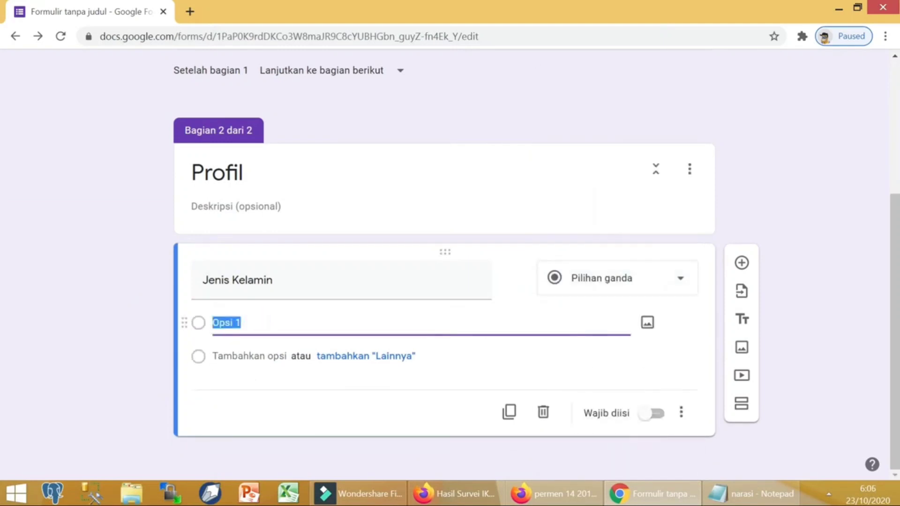
type("Pria")
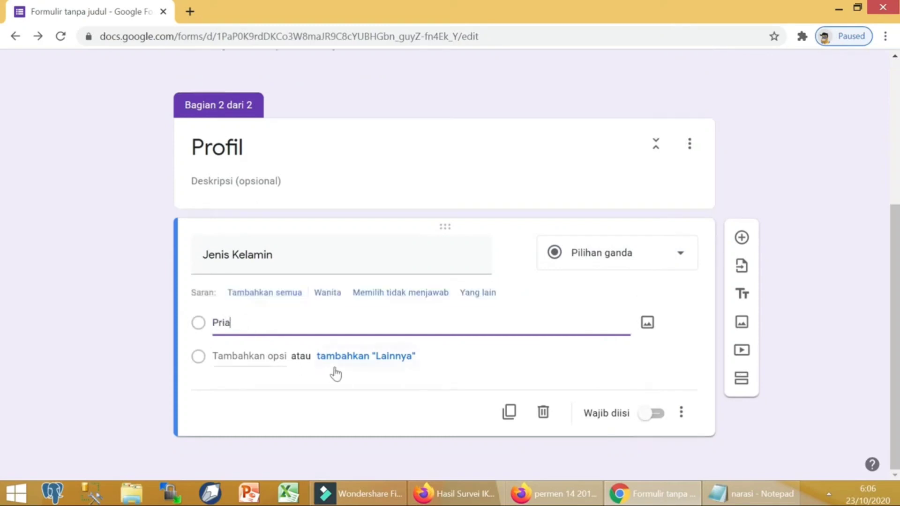
left_click(360, 357)
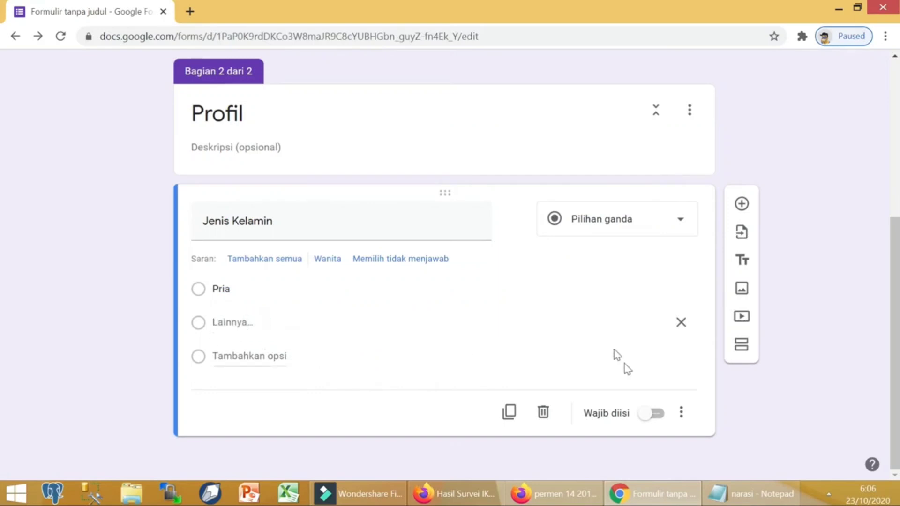
left_click(239, 357)
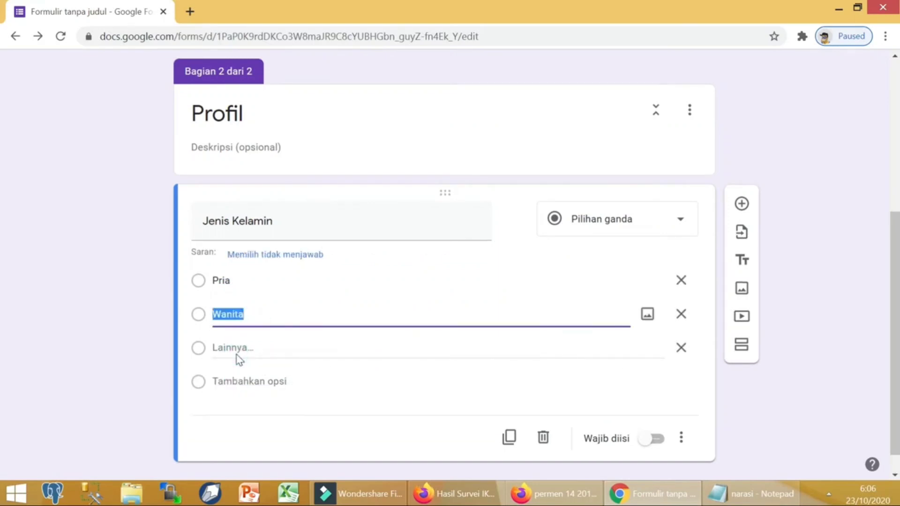
type("Wa")
left_click(411, 431)
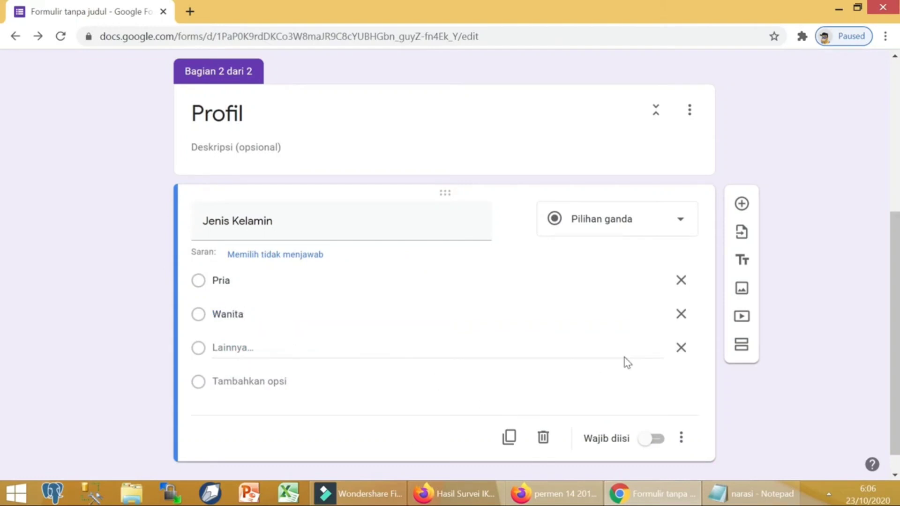
Step: Add a question titled "Pendidikan" below Jenis Kelamin, keeping Pilihan ganda as its answer type
left_click(744, 208)
type("Pendidikan")
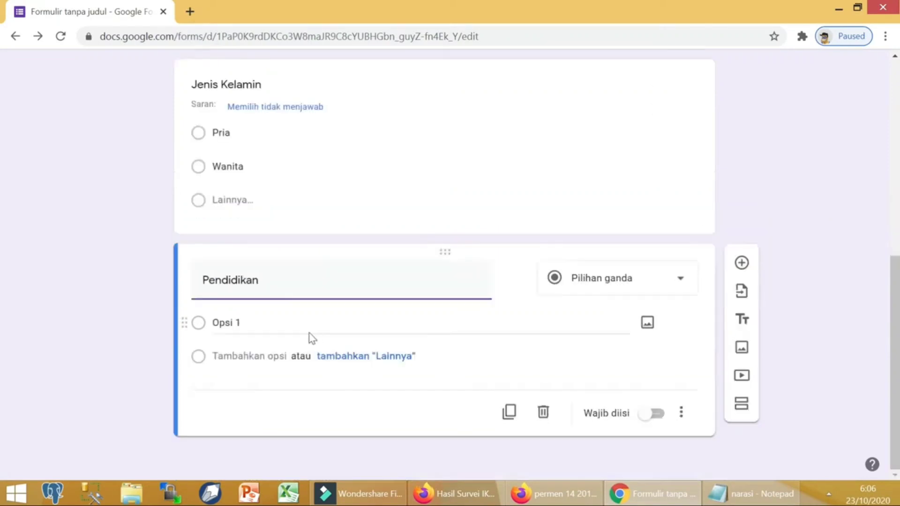
left_click(594, 281)
left_click(595, 181)
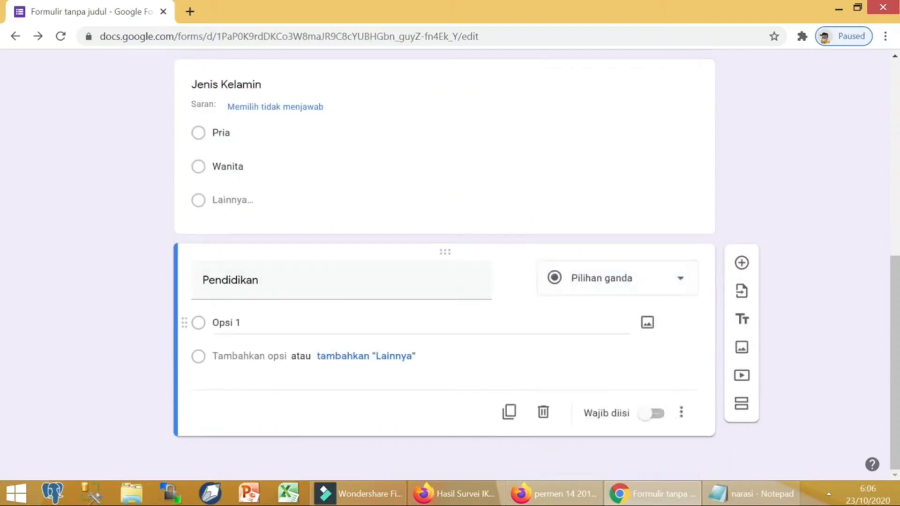
left_click(644, 291)
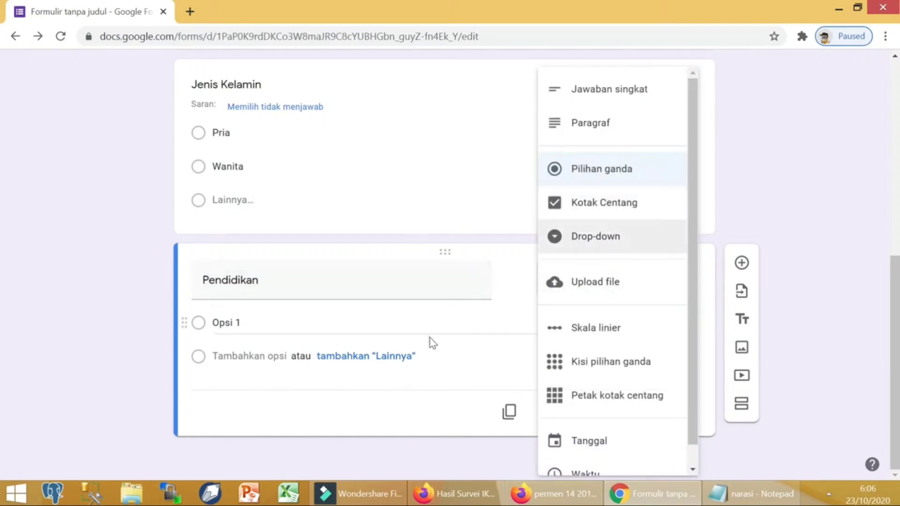
Step: Give the Pendidikan question the answer options "SD", "SMP" and "SMA", plus a "Lainnya" option
left_click(428, 313)
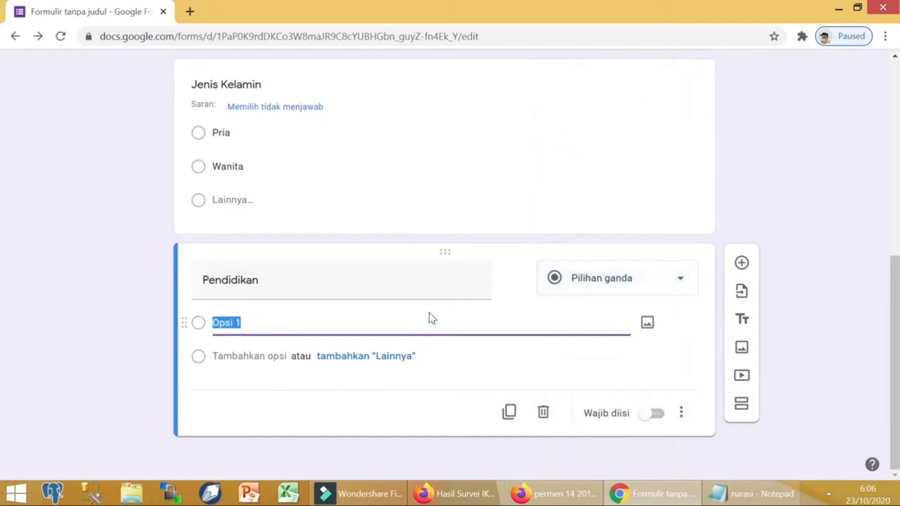
type("SD")
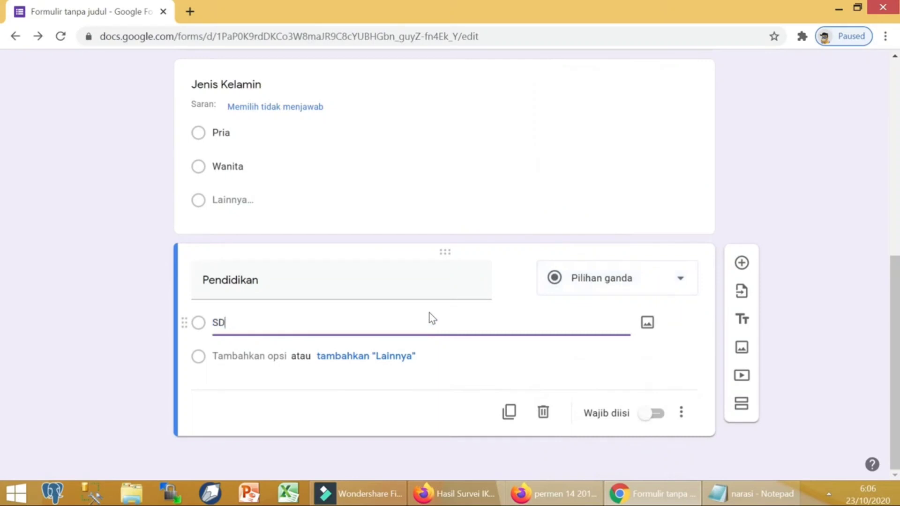
left_click(396, 356)
left_click(235, 356)
type("SMP")
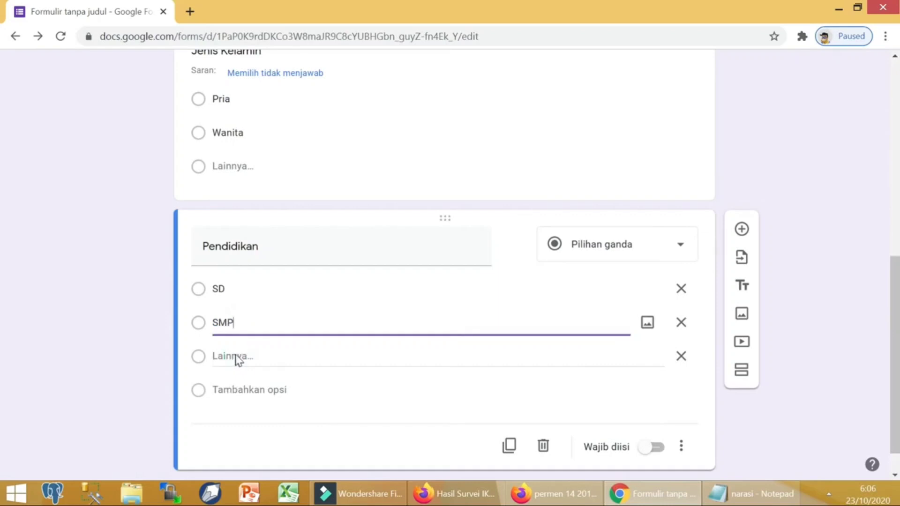
left_click(253, 389)
type("SMA")
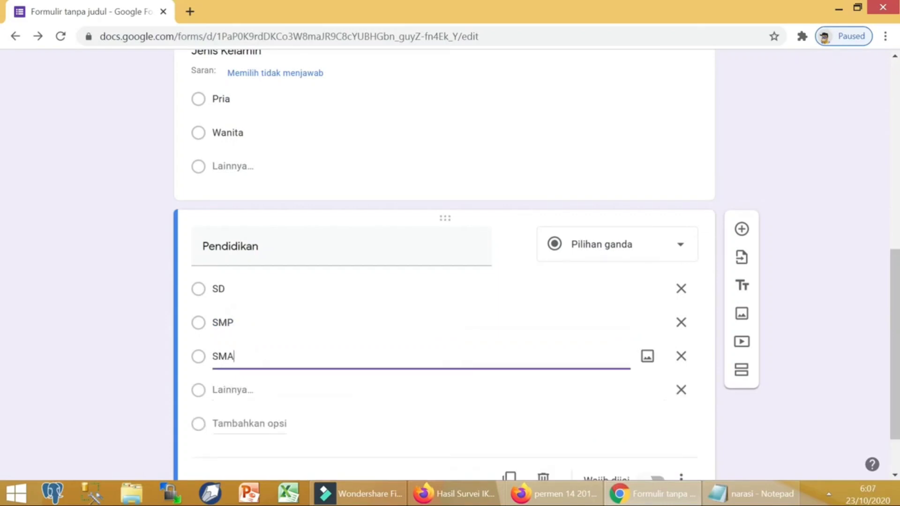
Step: Add the answer options "S1", "S2" and "S3" to the Pendidikan question
left_click(269, 423)
type("S")
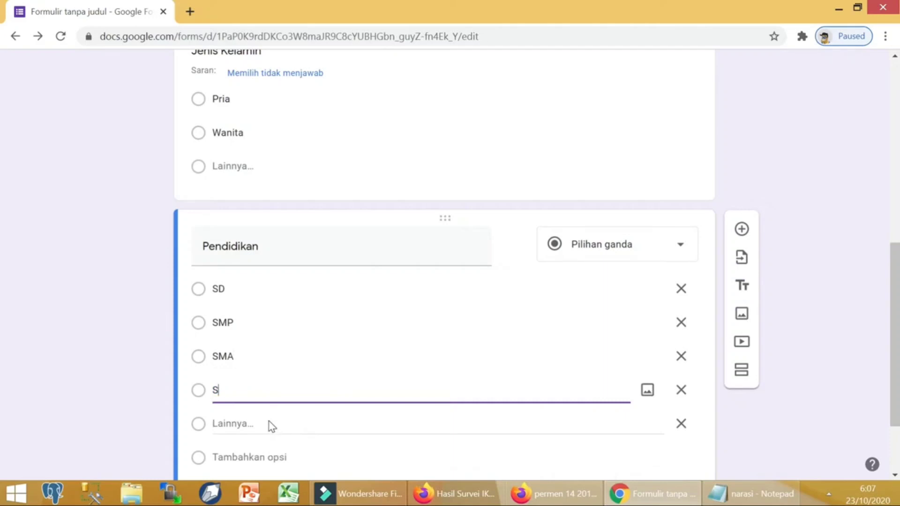
left_click(281, 458)
type("S")
scroll(285, 434, "down", 1)
left_click(277, 415)
left_click(275, 422)
type("S3")
Step: Check the profile fields in the Firefox PDF, and add a Jawaban singkat question titled "Usia" to the Chrome form
left_click(553, 494)
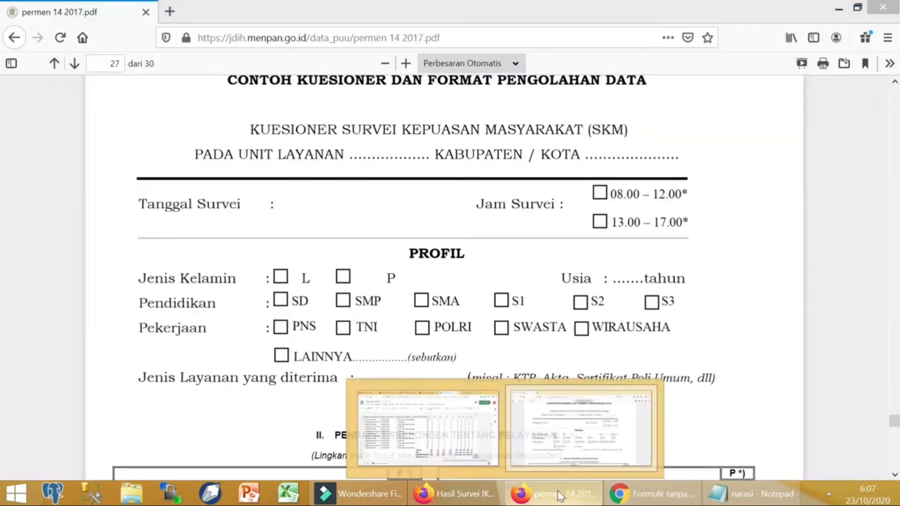
left_click(651, 494)
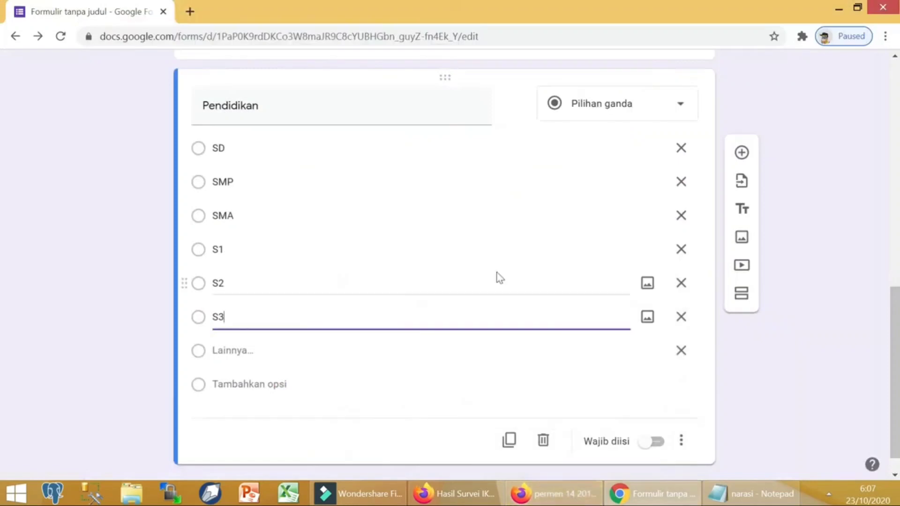
left_click(742, 153)
type("Usia")
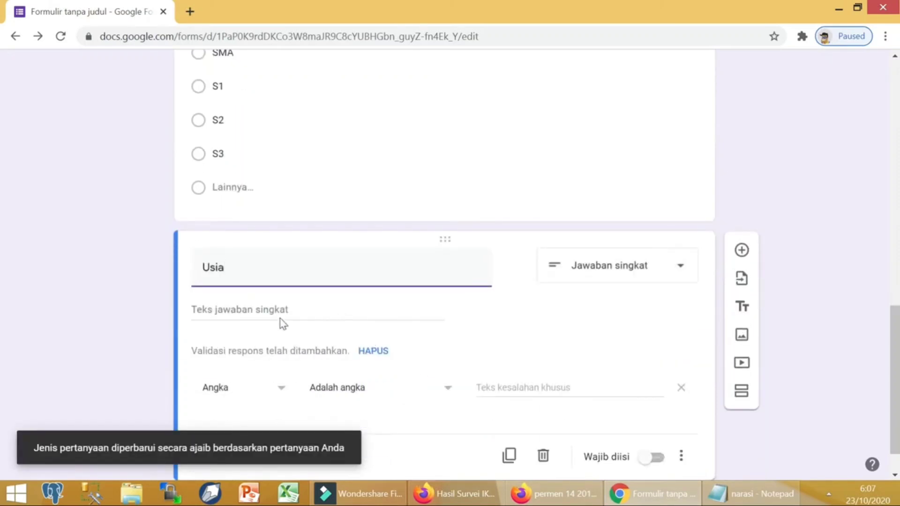
left_click(577, 280)
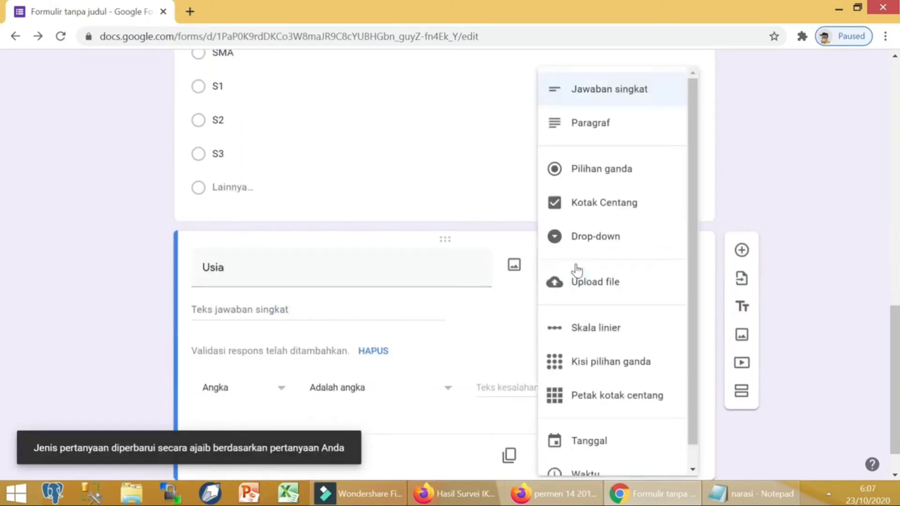
left_click(588, 95)
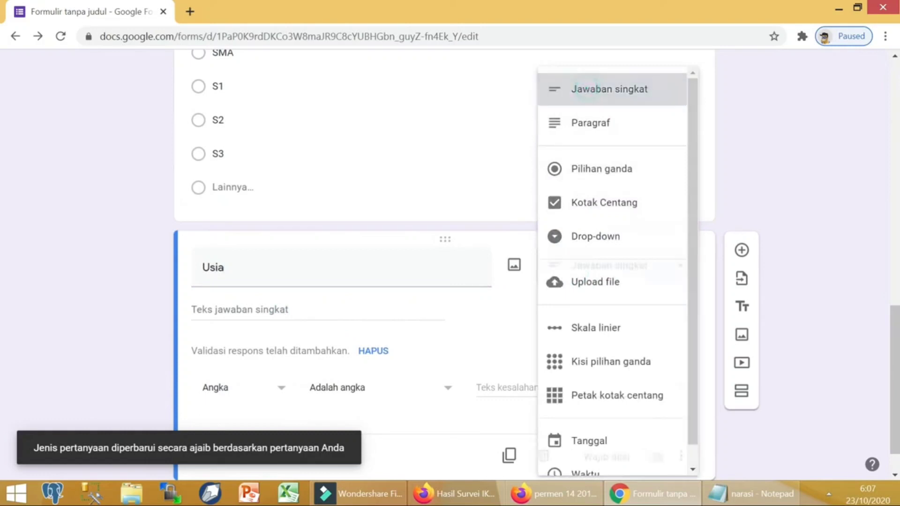
scroll(448, 235, "down", 1)
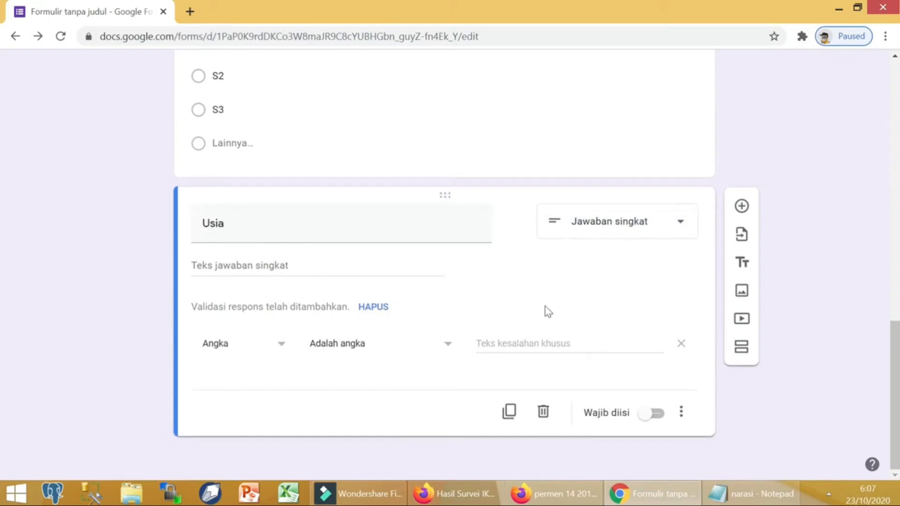
Step: Make the Jenis Kelamin and Pendidikan questions required with Wajib diisi
scroll(545, 309, "up", 2)
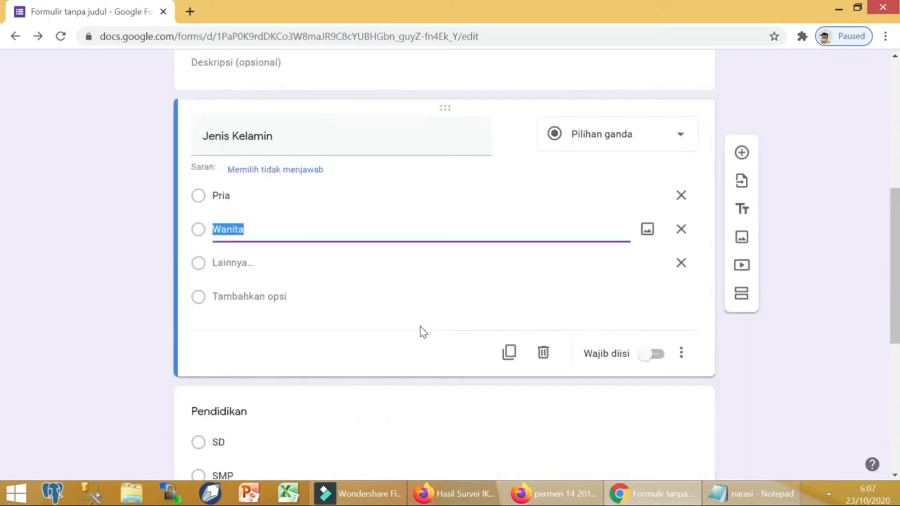
left_click(423, 332)
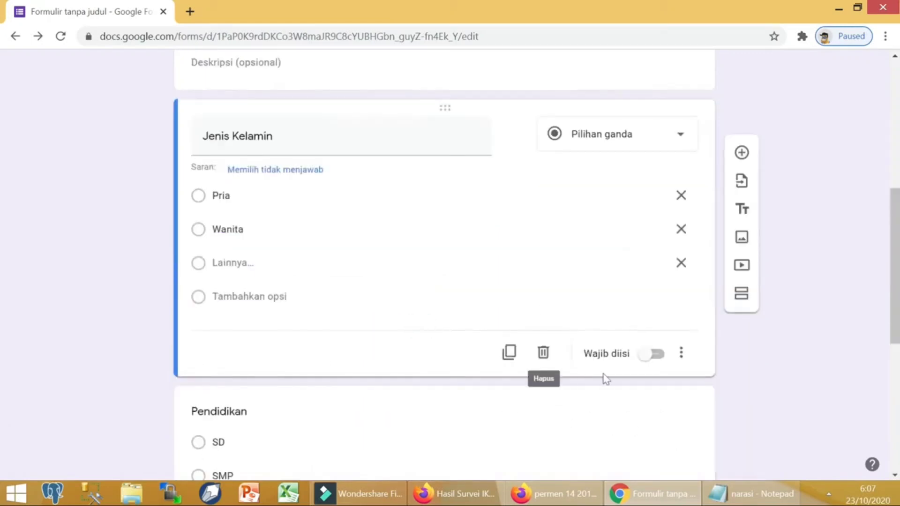
left_click(657, 355)
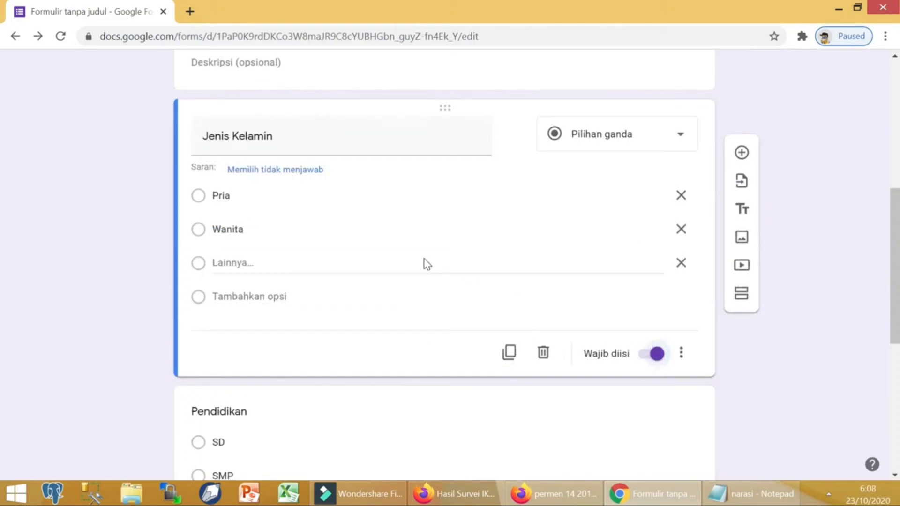
scroll(424, 263, "down", 5)
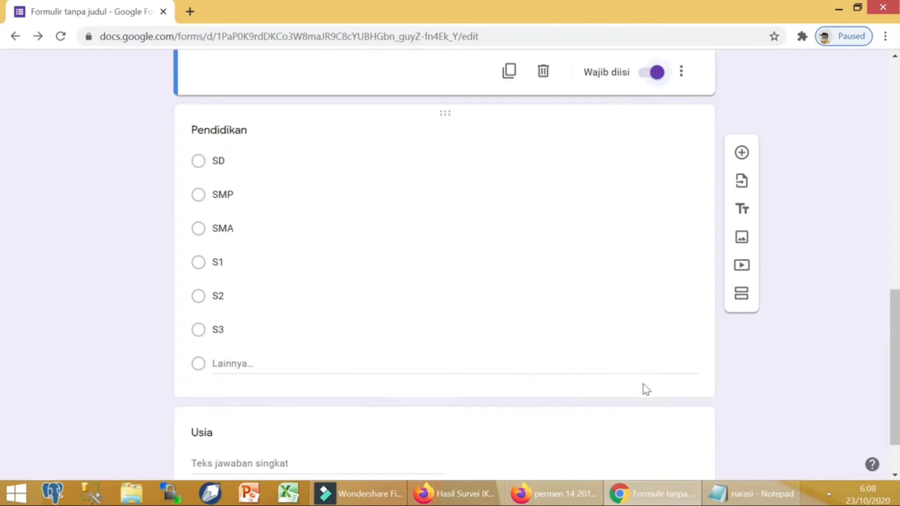
left_click(539, 302)
scroll(609, 359, "down", 3)
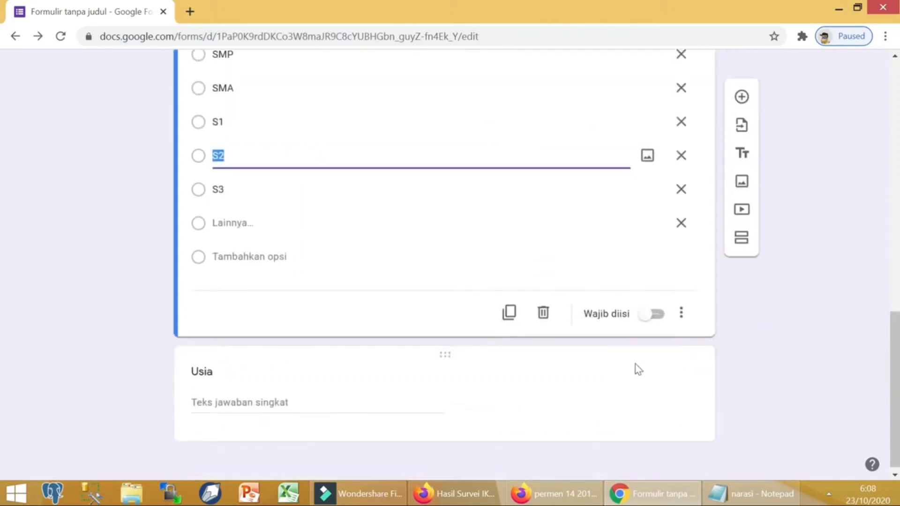
left_click(654, 320)
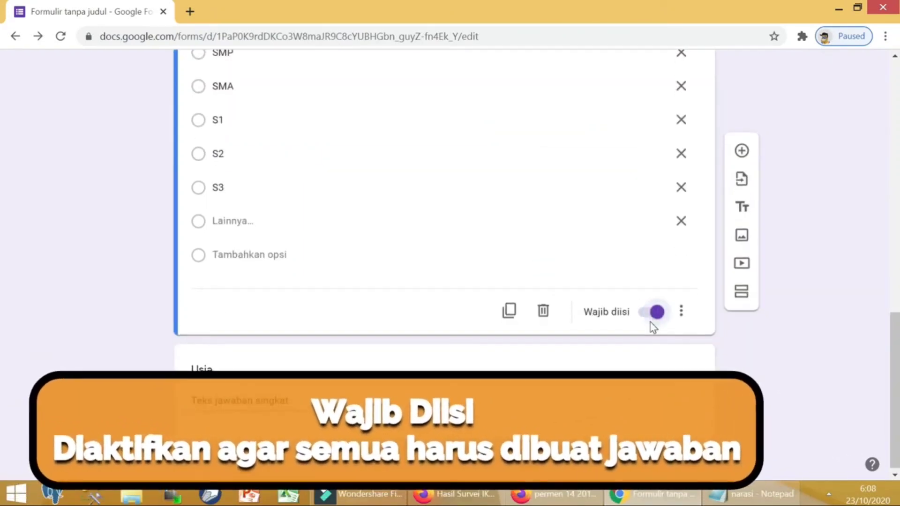
Step: Make the Usia question required and keep its response validation set to Angka
left_click(422, 397)
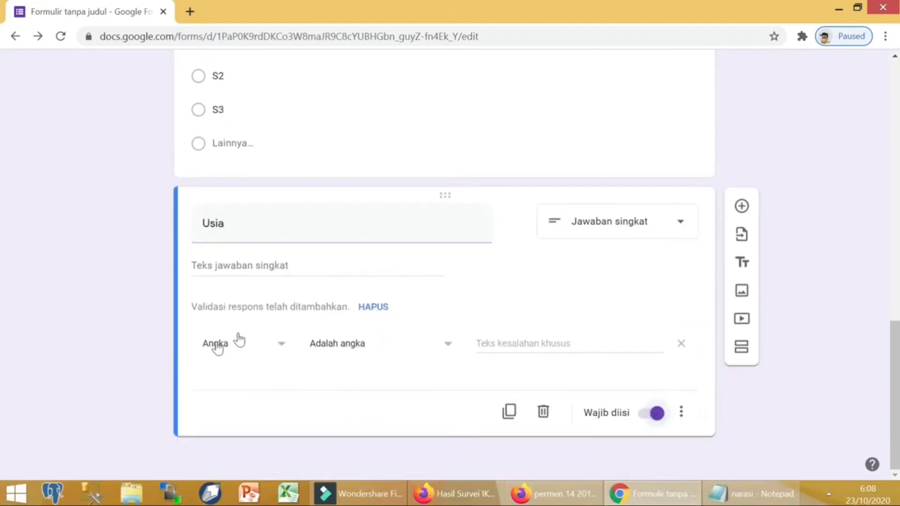
left_click(261, 347)
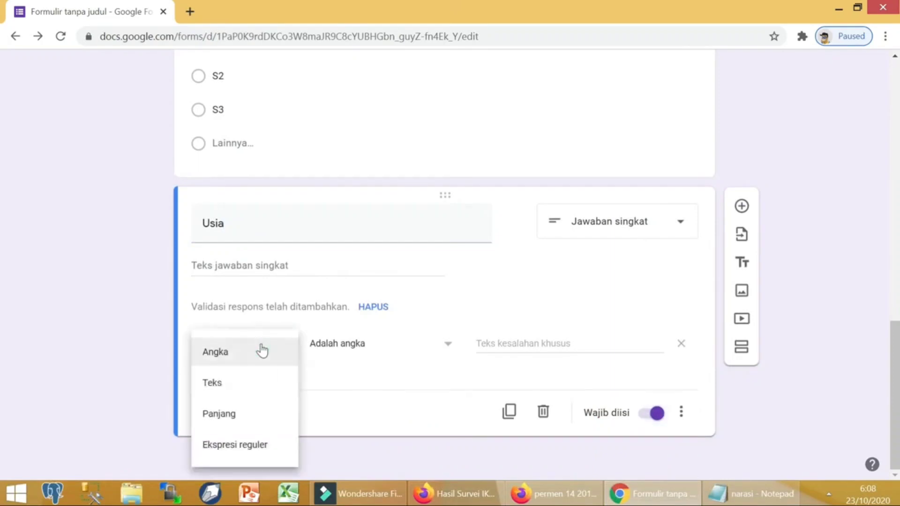
left_click(261, 351)
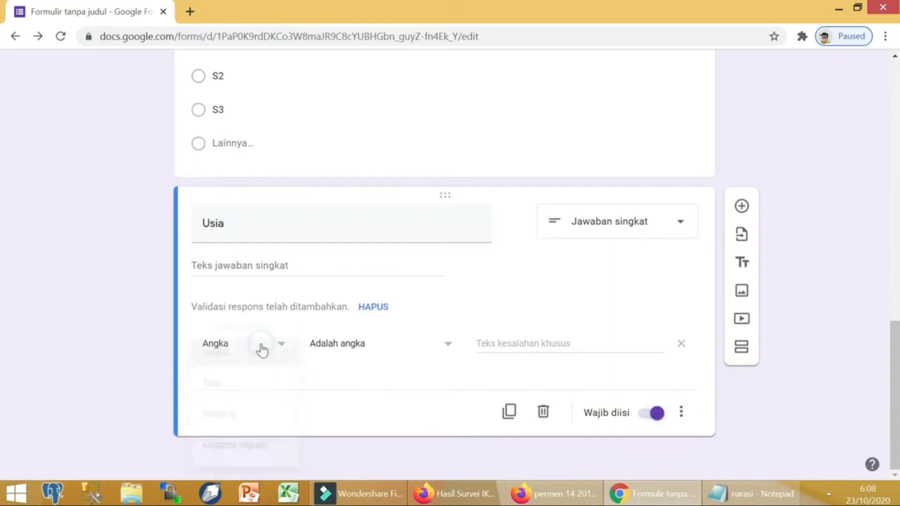
left_click(347, 397)
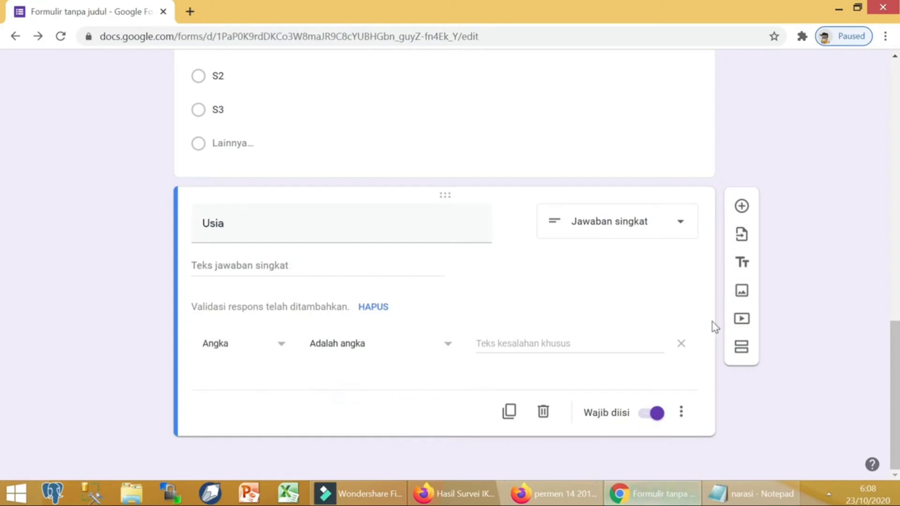
Step: Check the profile fields in the Firefox PDF, and add a Pilihan ganda question titled "Pekerjaan" to the Chrome form
left_click(572, 499)
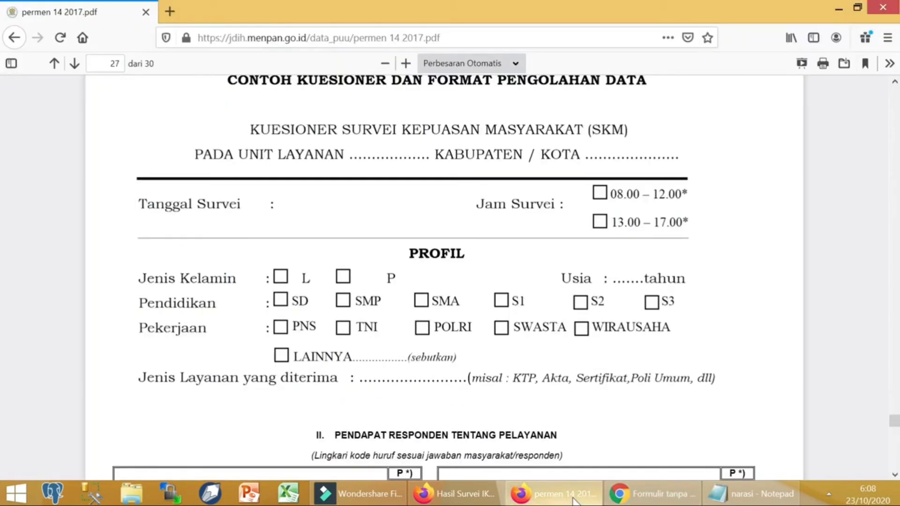
left_click(651, 494)
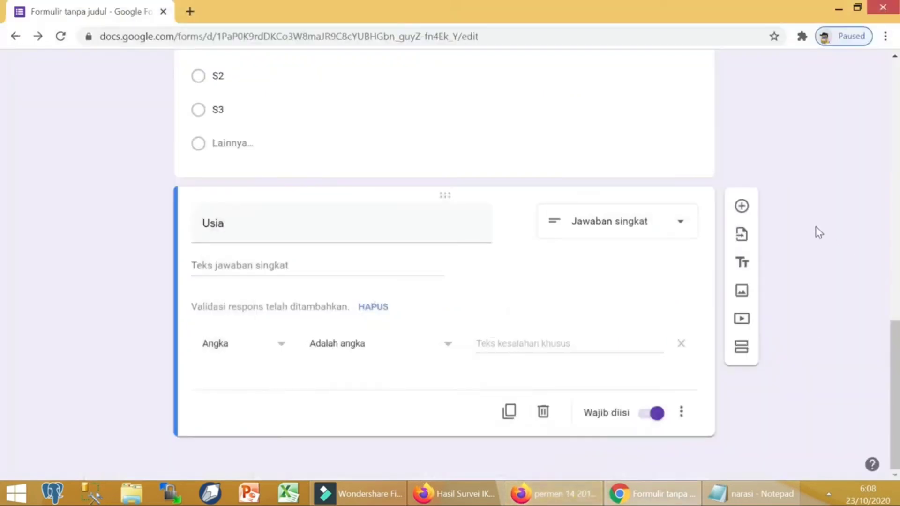
left_click(742, 206)
type("Peker")
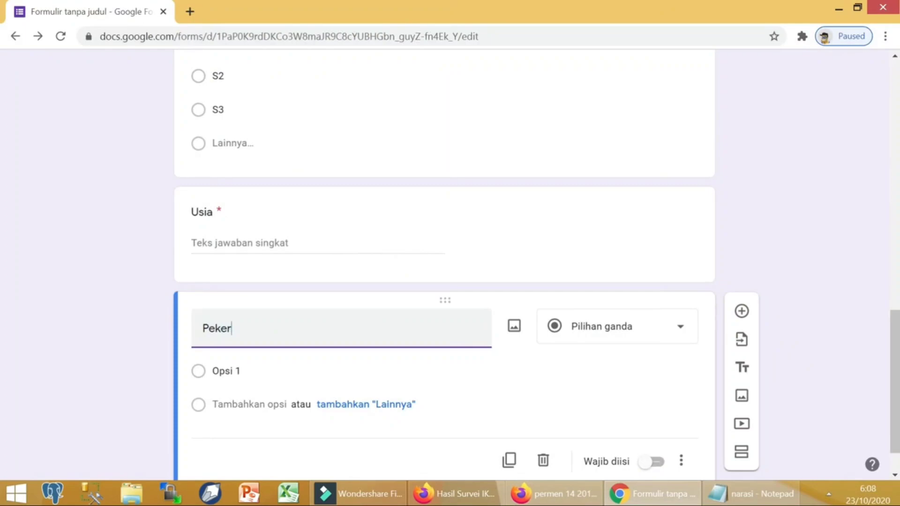
left_click(578, 503)
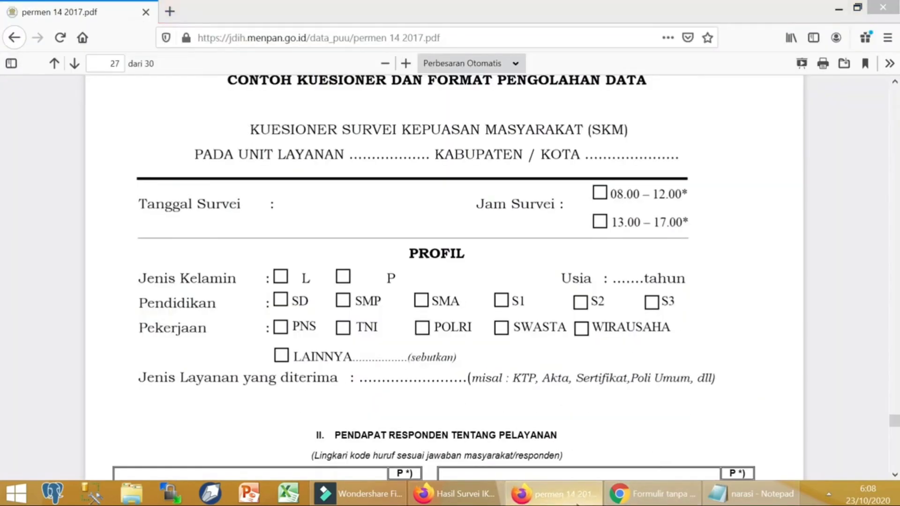
left_click(651, 495)
left_click(653, 330)
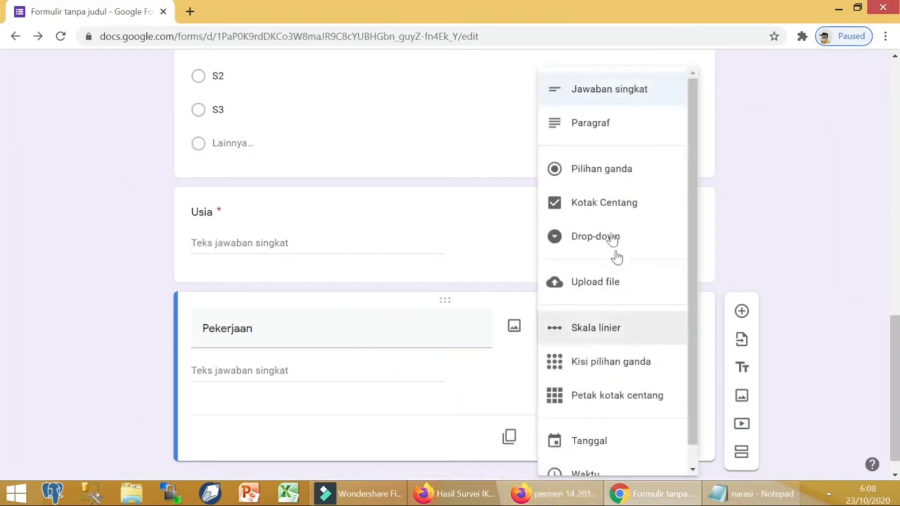
left_click(597, 170)
Step: Give the Pekerjaan question the answer options "PNS", "TNI" and "POLRI", plus a "Lainnya" option
left_click(321, 370)
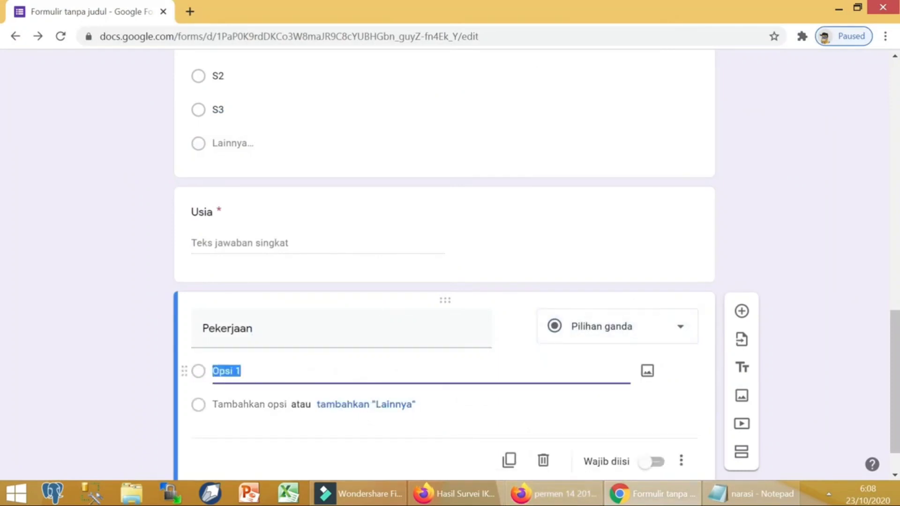
type("PNS")
left_click(373, 403)
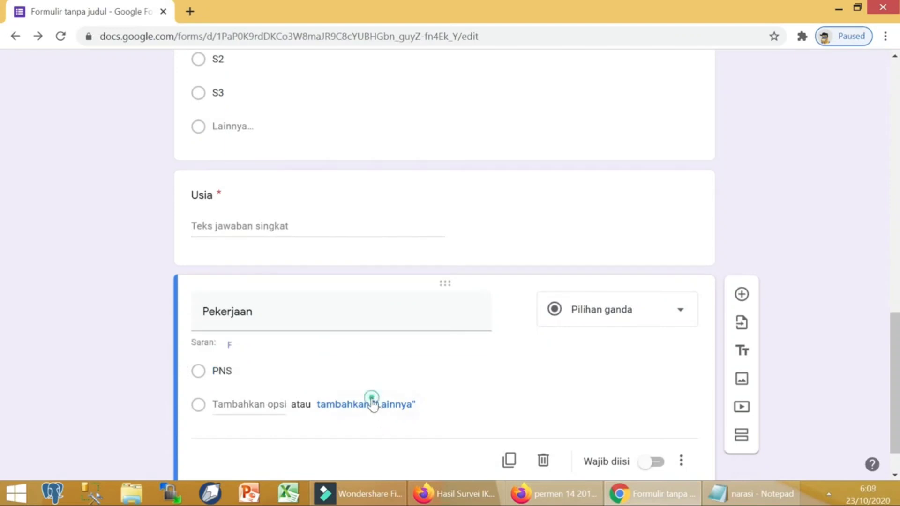
left_click(267, 427)
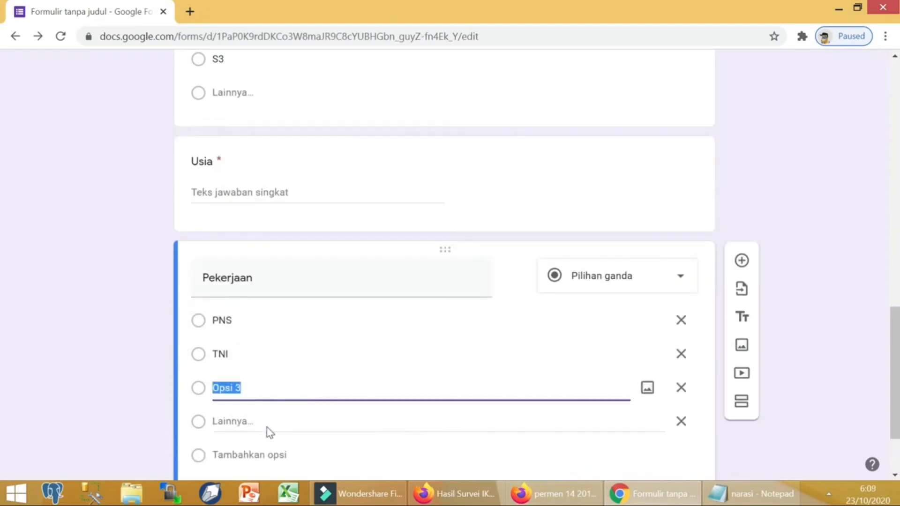
type("POLRI")
Step: Add the answer options "SWASTA" and "WIRAUSAHA" to the Pekerjaan question and make the question required
left_click(274, 455)
type("SWASTA")
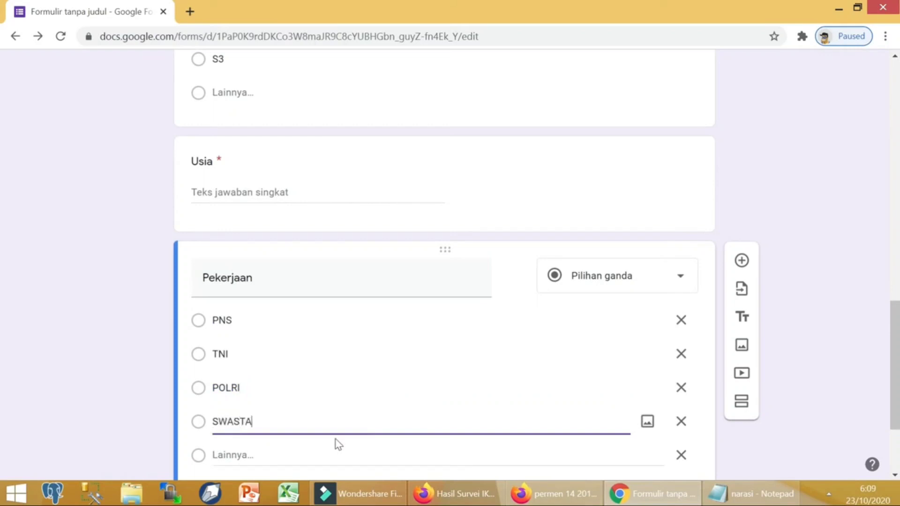
scroll(338, 444, "down", 3)
left_click(285, 359)
type("WIRAUSAHA")
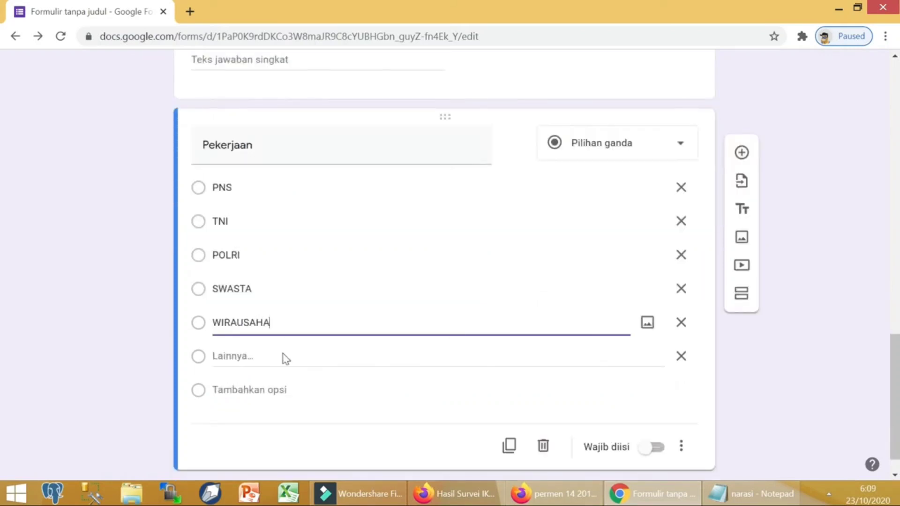
left_click(521, 428)
left_click(657, 450)
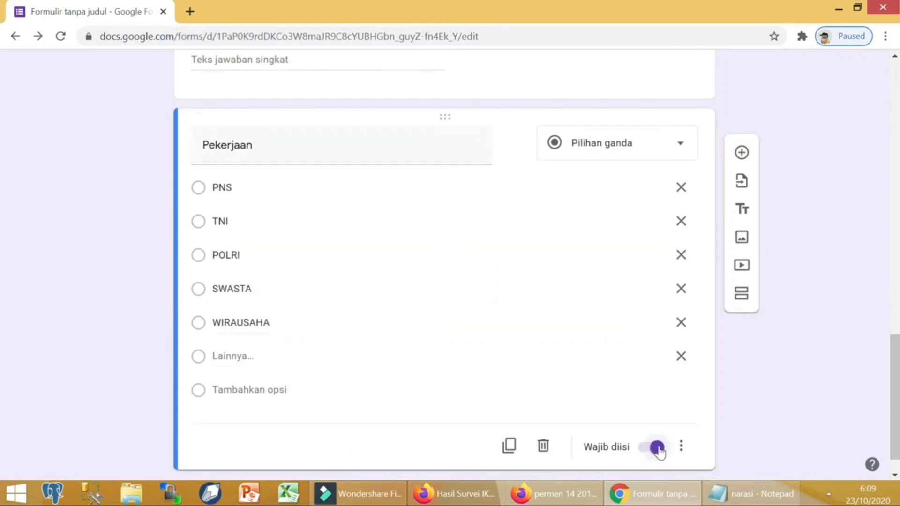
Step: Check the remaining profile field in the Firefox PDF, and add a question titled "Jenis Layanan Yag Diterima" to the Chrome form
scroll(659, 450, "down", 1)
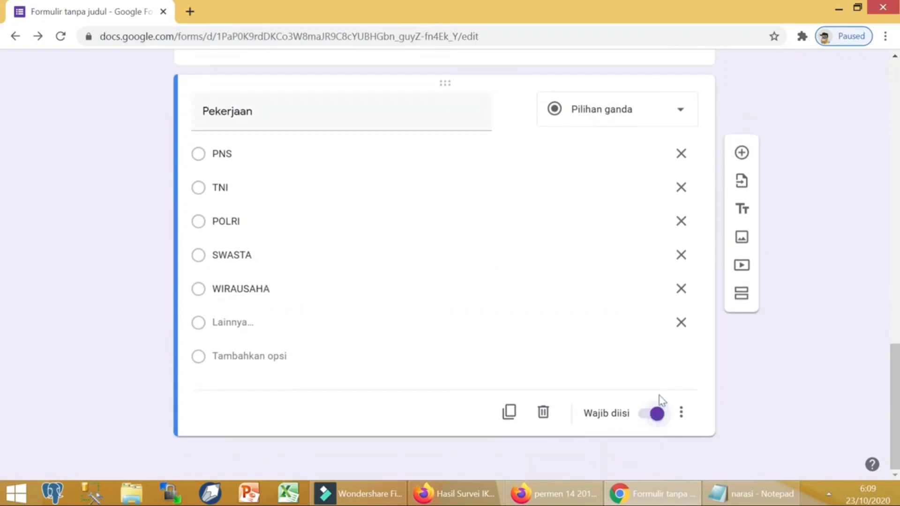
left_click(583, 498)
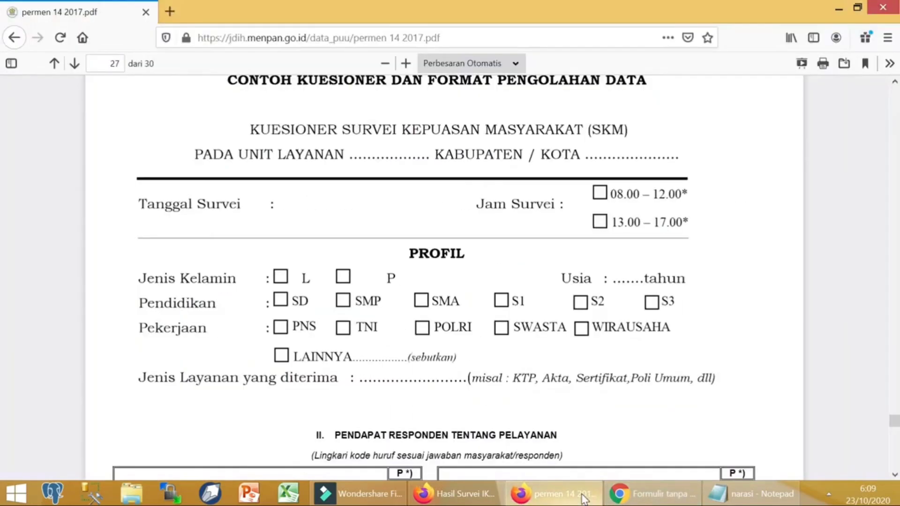
left_click(651, 494)
left_click(741, 150)
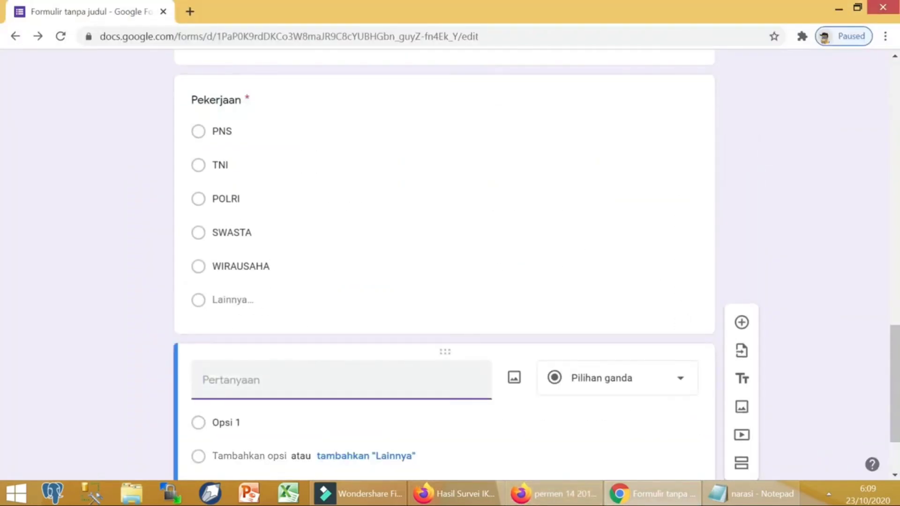
type("Jenis Layanan Yag Diterima")
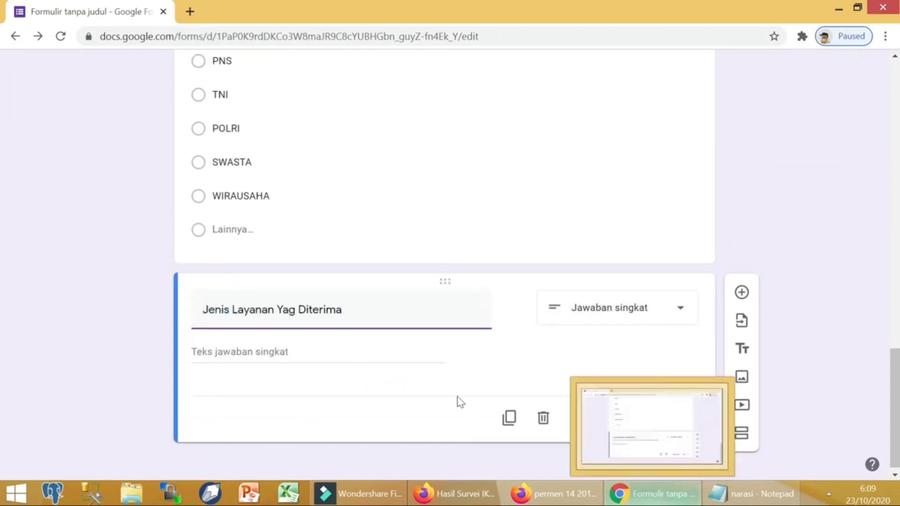
Step: Set the Jenis Layanan question's type to Paragraf and make it required
left_click(398, 348)
left_click(602, 313)
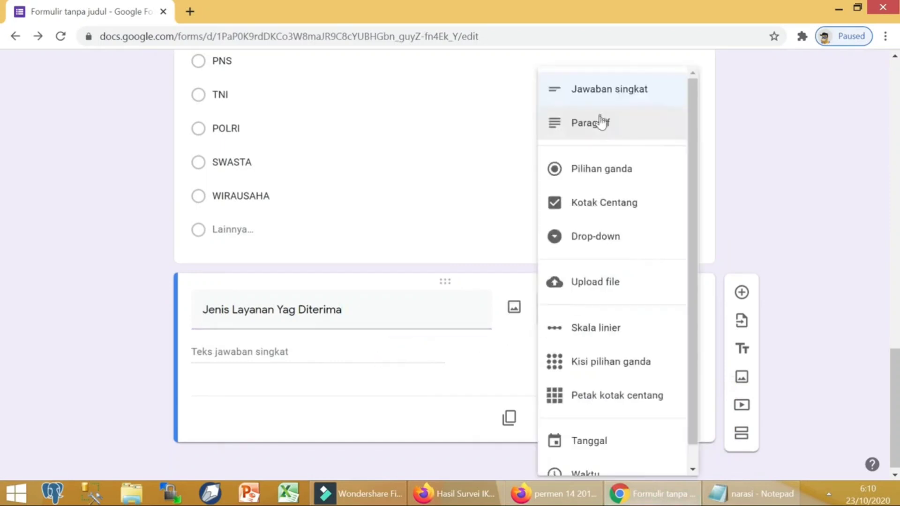
left_click(602, 124)
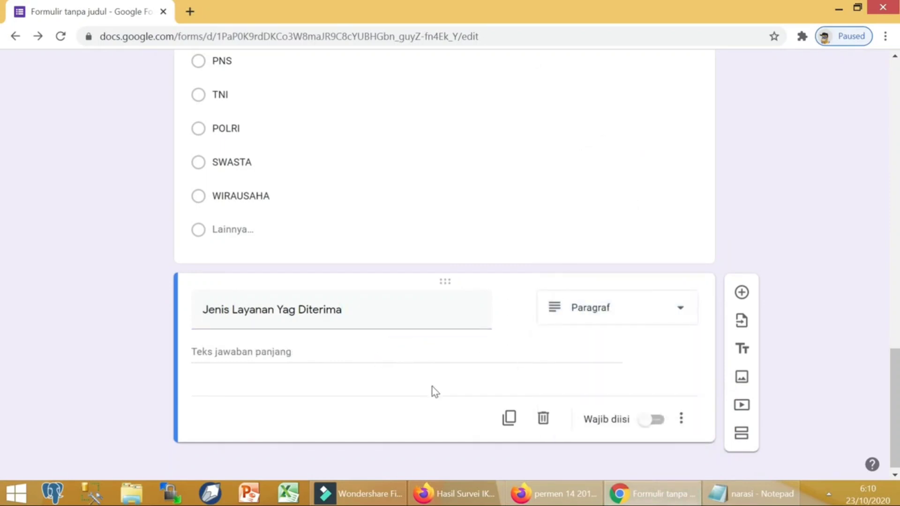
left_click(652, 420)
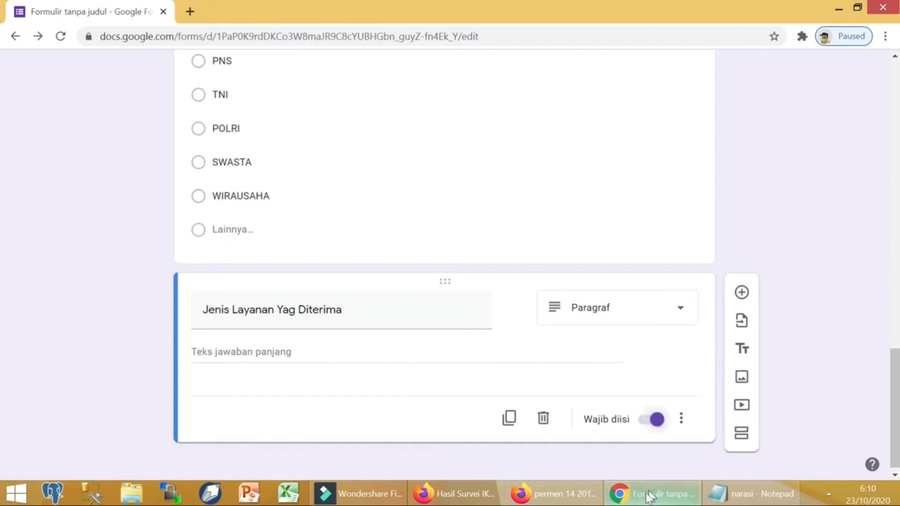
scroll(601, 428, "down", 1)
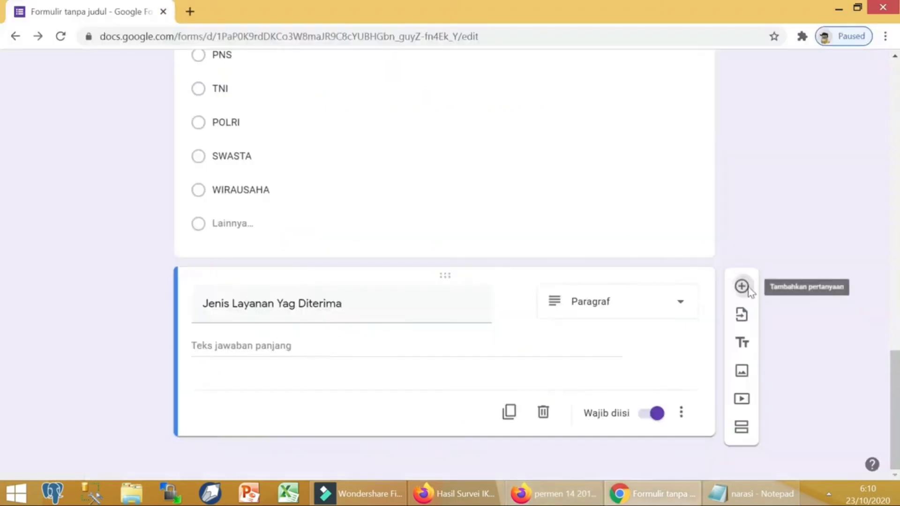
Step: Add a question titled "Bagaimana pendapat Saudara tentang kesesuaian persyaratan pelayanan dengan jenis pelayanannya?", copied from item 1 of the Firefox PDF
left_click(744, 288)
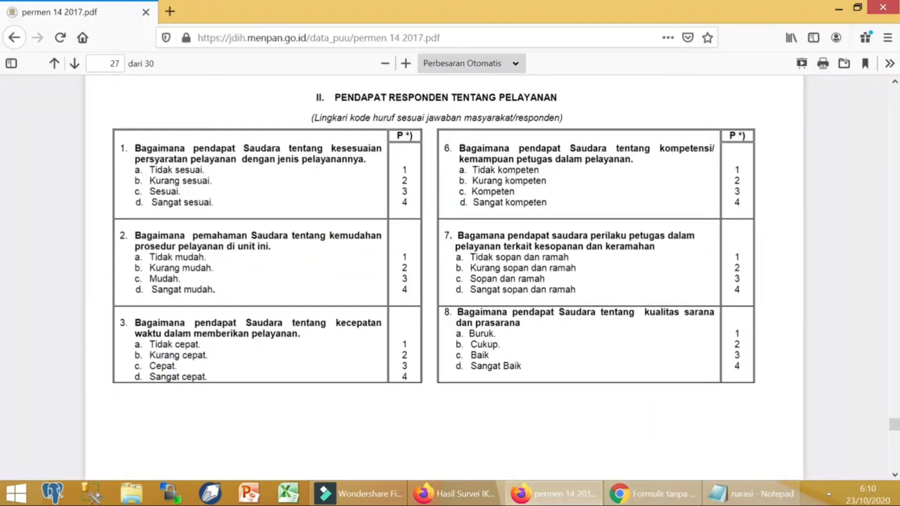
left_click_drag(135, 150, 366, 161)
right_click(366, 160)
left_click(382, 169)
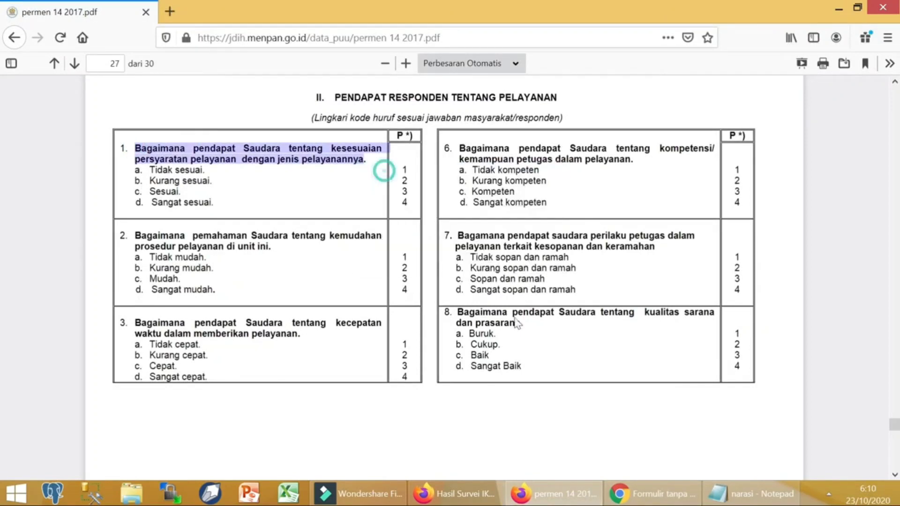
left_click(654, 502)
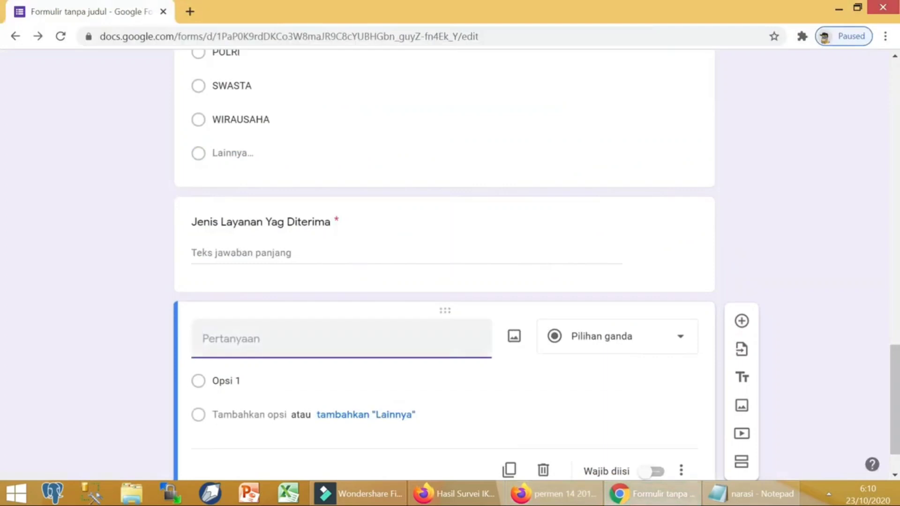
right_click(302, 344)
left_click(346, 217)
key("alt+Tab")
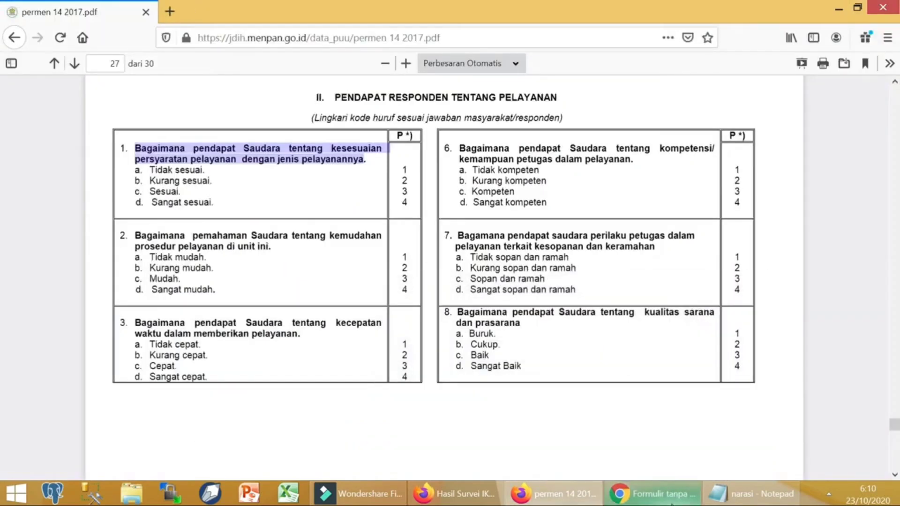
left_click(670, 501)
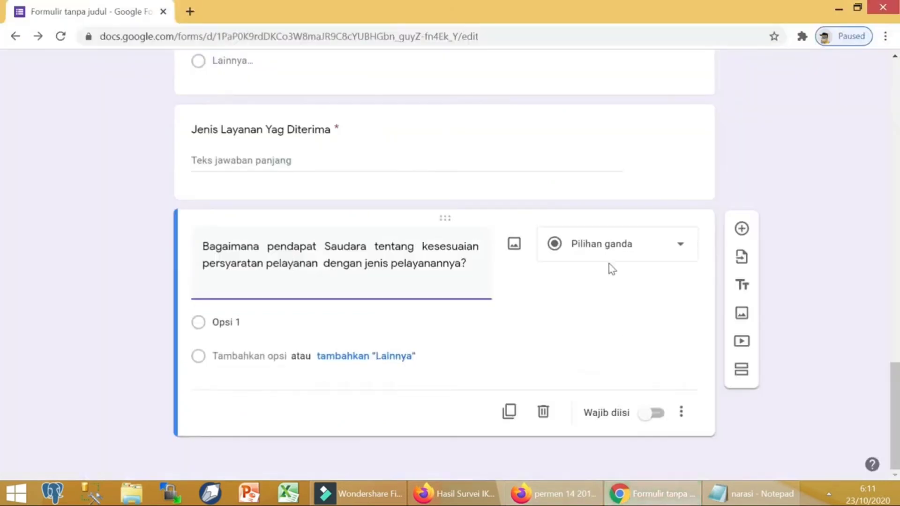
Step: Keep the question as Pilihan ganda, enter "1. Tidak Sesuai" as its first option, and add all suggested numbered options
left_click(595, 248)
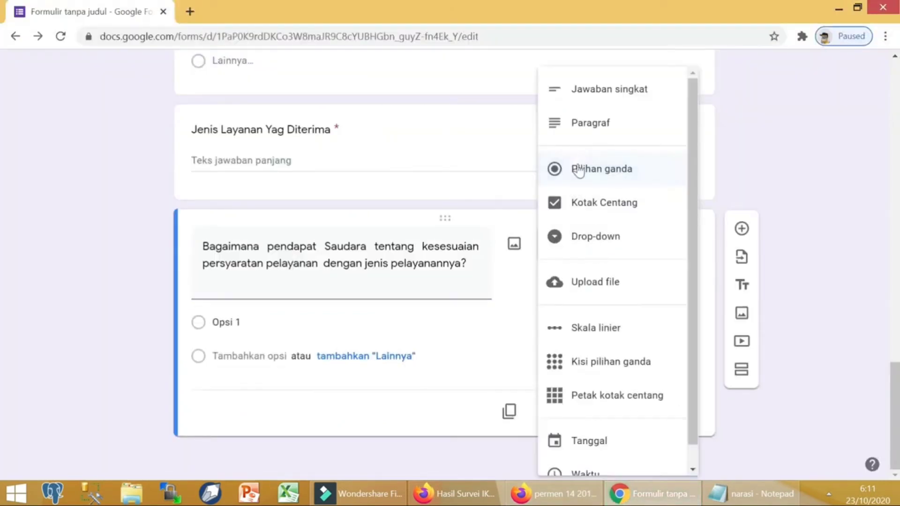
key("alt+Tab")
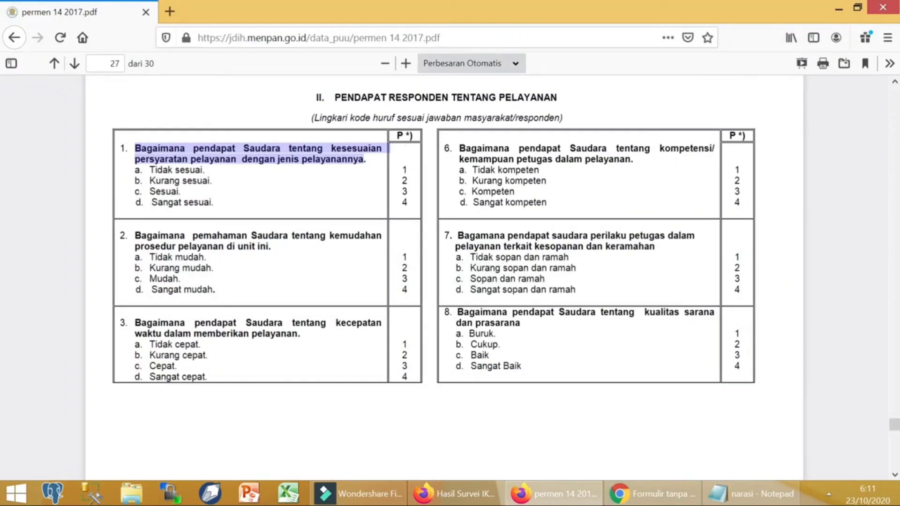
left_click(649, 499)
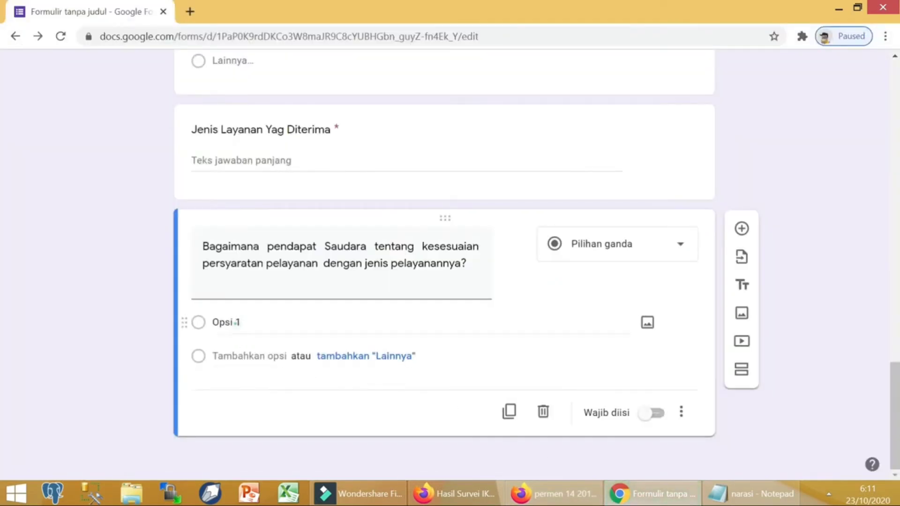
key("alt+Tab")
key("alt+Tab")
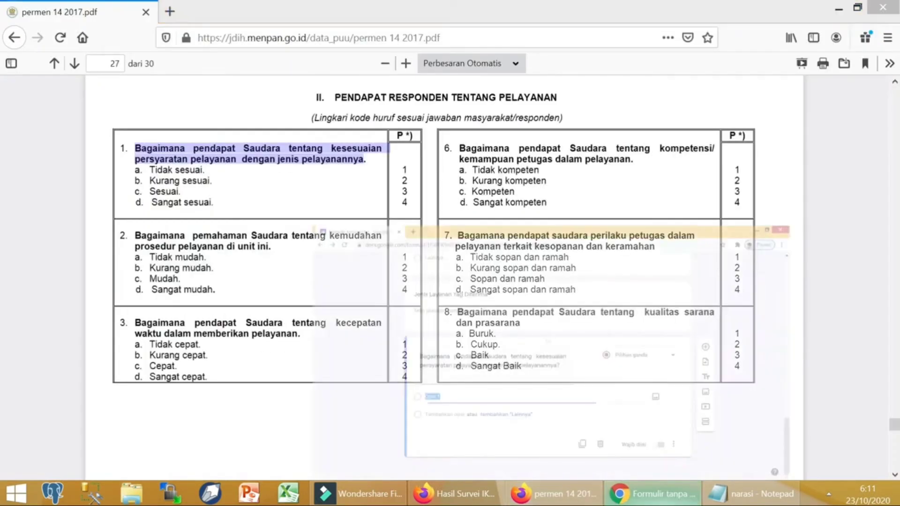
type("1. Tidak Ses")
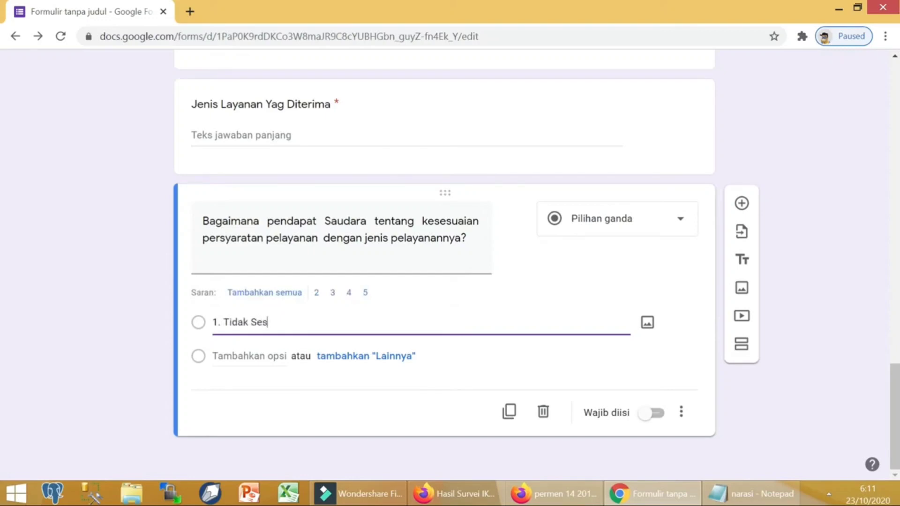
left_click(273, 292)
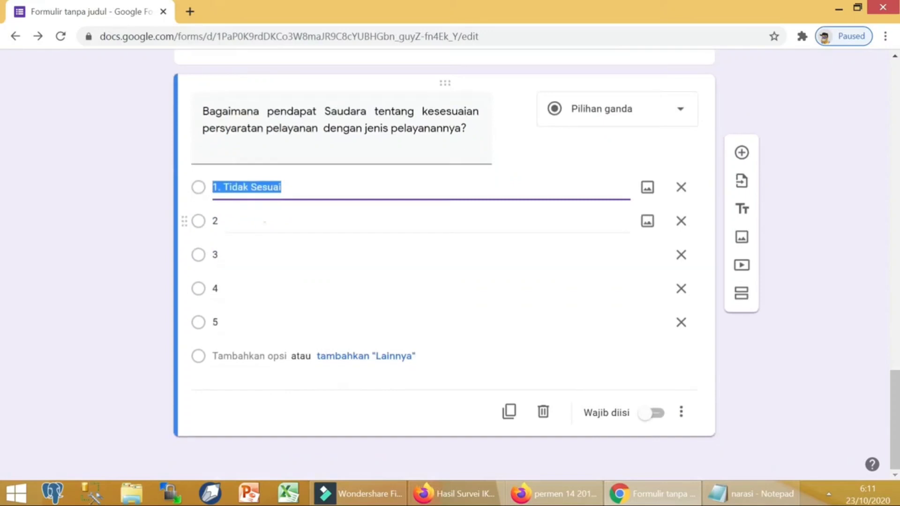
key("Return")
Step: Complete the second and third answer options as "2. Kurang Sesuai" and "3. Sesuai", following item 1 in the PDF
left_click(270, 220)
type(". Kurang Se")
left_click(659, 497)
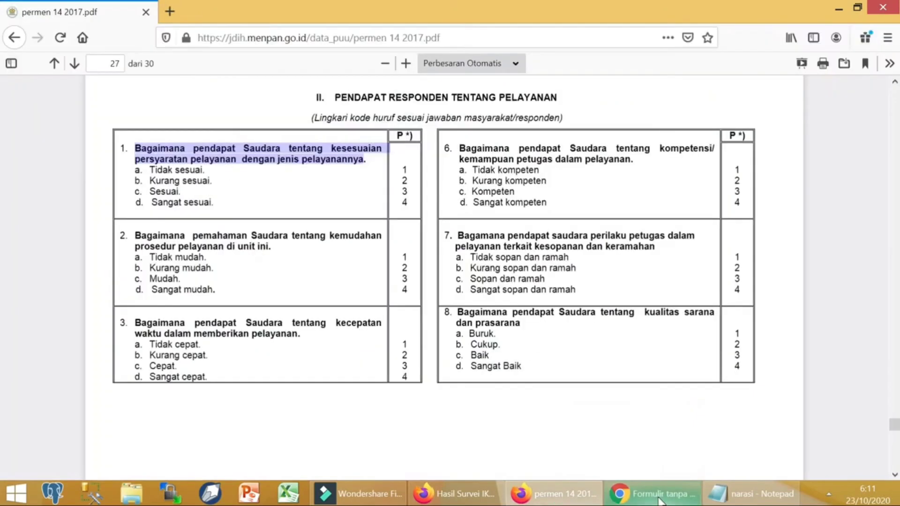
left_click(658, 498)
left_click(282, 257)
type("3. Sesuai")
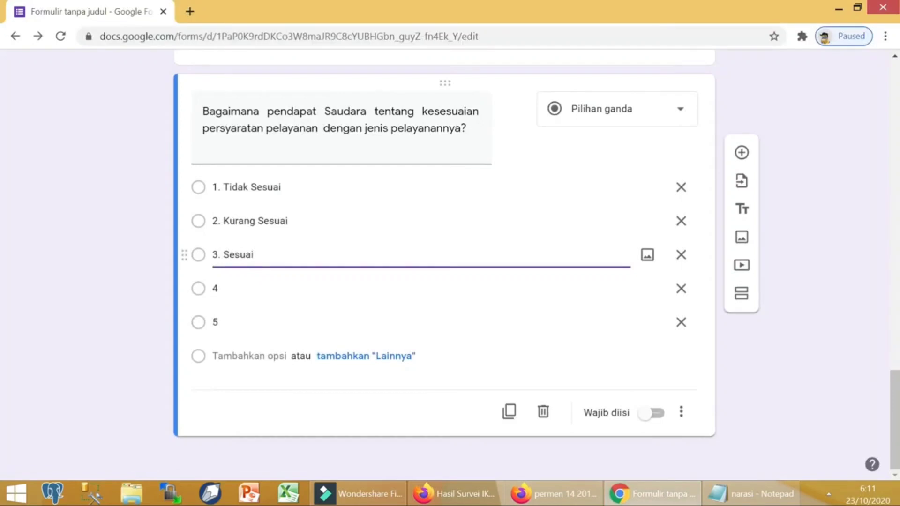
Step: End the answer list with "4. Sangat Sesuai", without the suggested option "5", and make the question required
left_click(297, 291)
type("4. Sangat Sesuai")
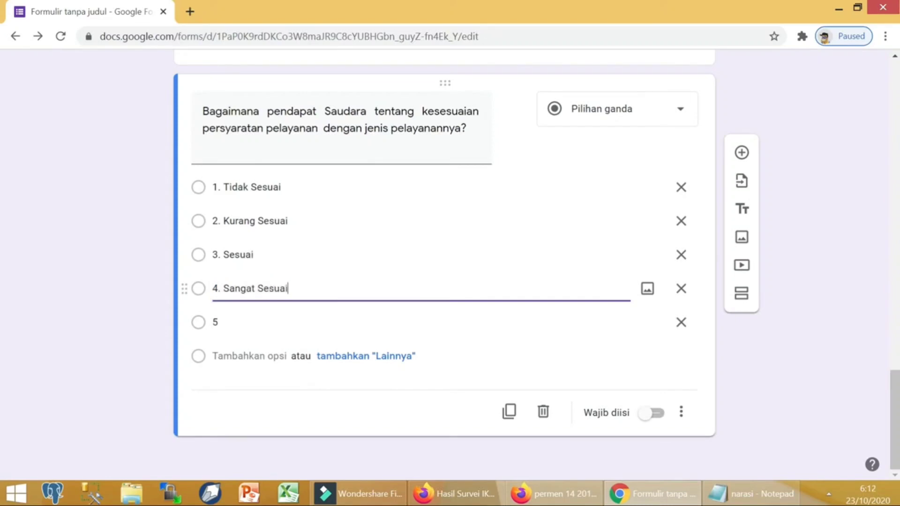
left_click(681, 322)
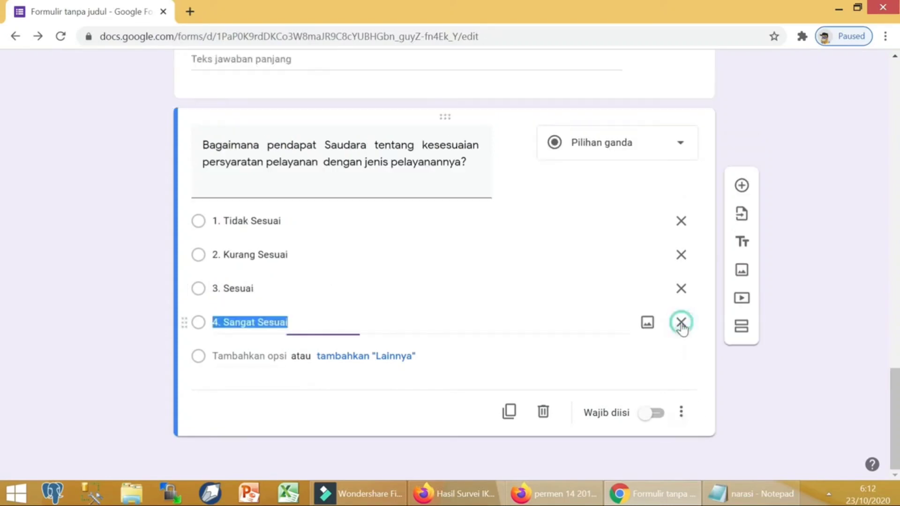
left_click(655, 414)
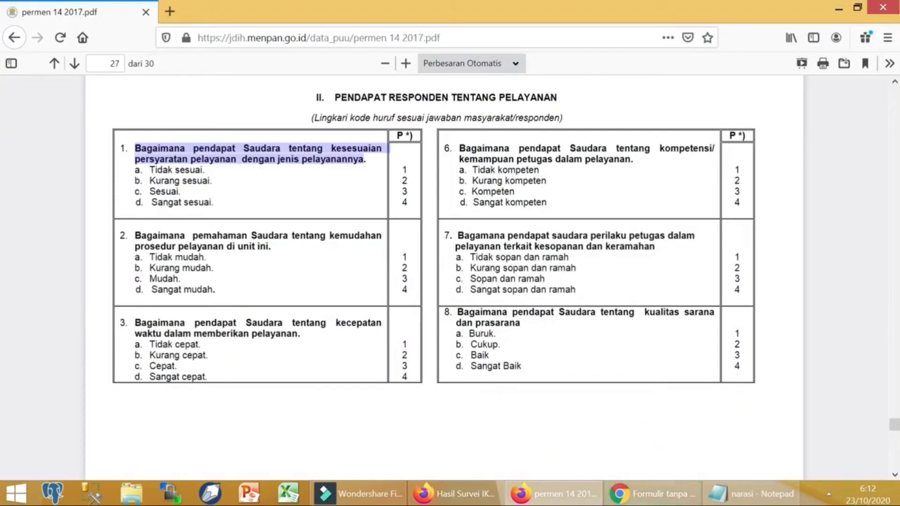
Step: Add a question titled "Bagaimana pemahaman Saudara tentang kemudahan prosedur pelayanandi unit ini?", copied from item 2 of the Firefox PDF
left_click_drag(134, 235, 268, 245)
right_click(255, 241)
left_click(278, 253)
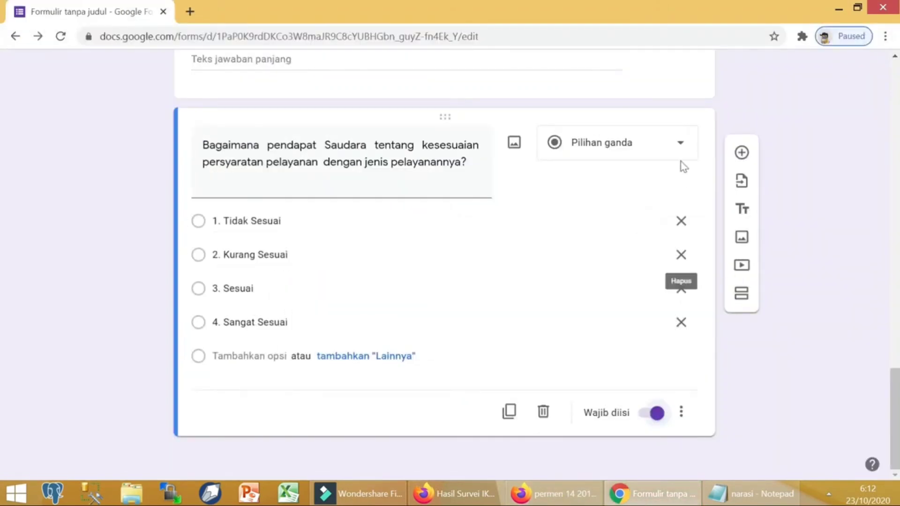
left_click(741, 152)
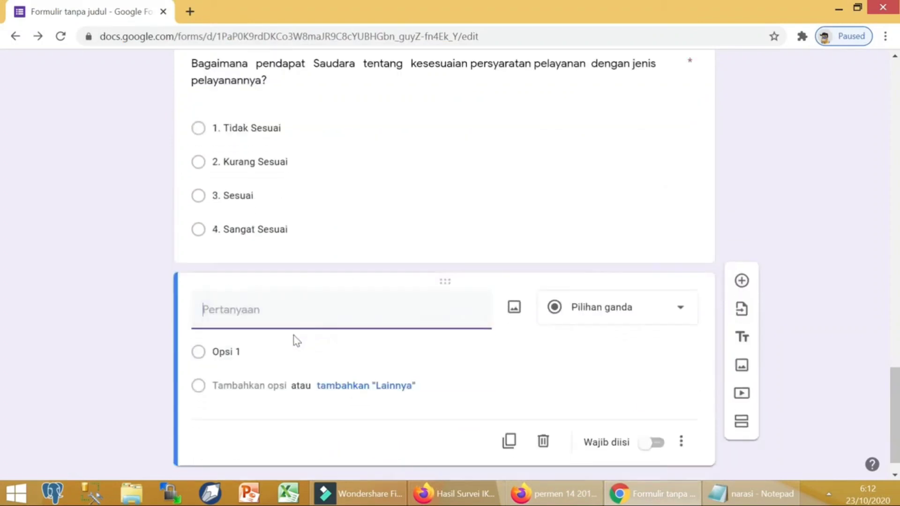
right_click(281, 313)
left_click(315, 182)
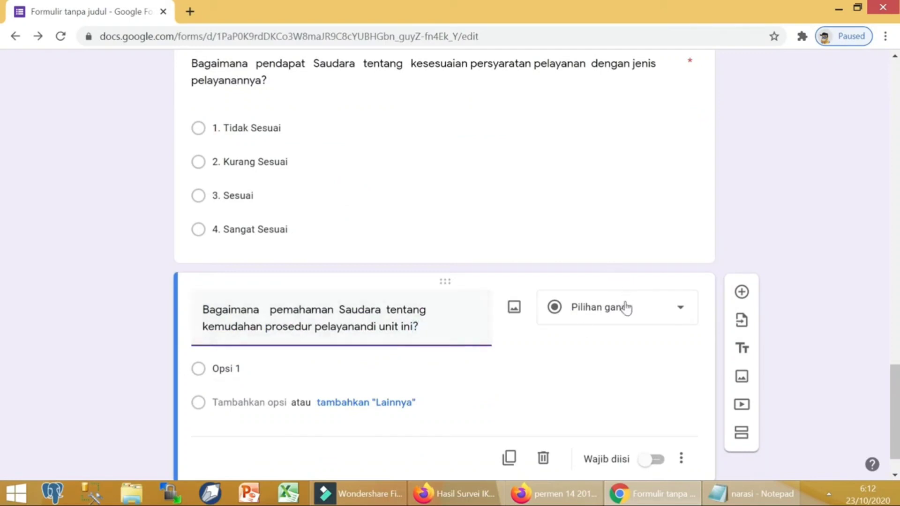
Step: Enter "1. Tidak Mudah" as the first option of the procedure question and add all suggested numbered options
left_click(260, 375)
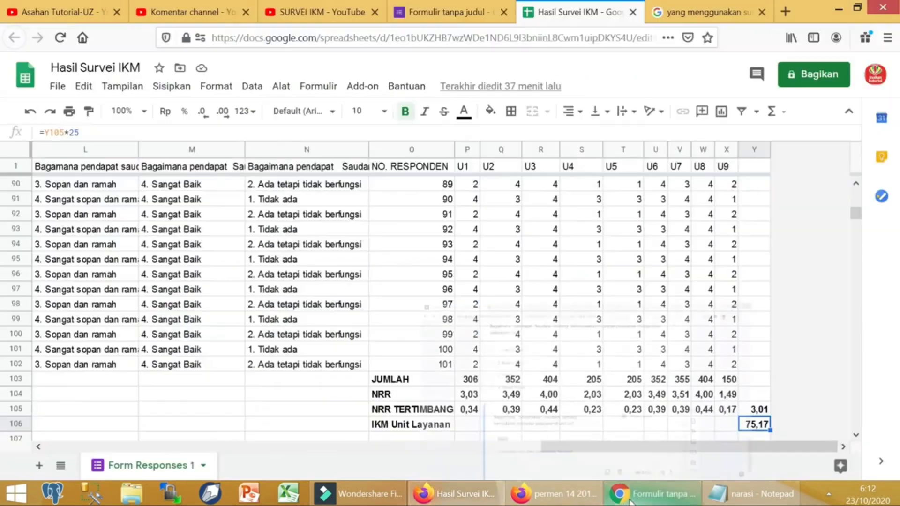
left_click(633, 503)
left_click(633, 499)
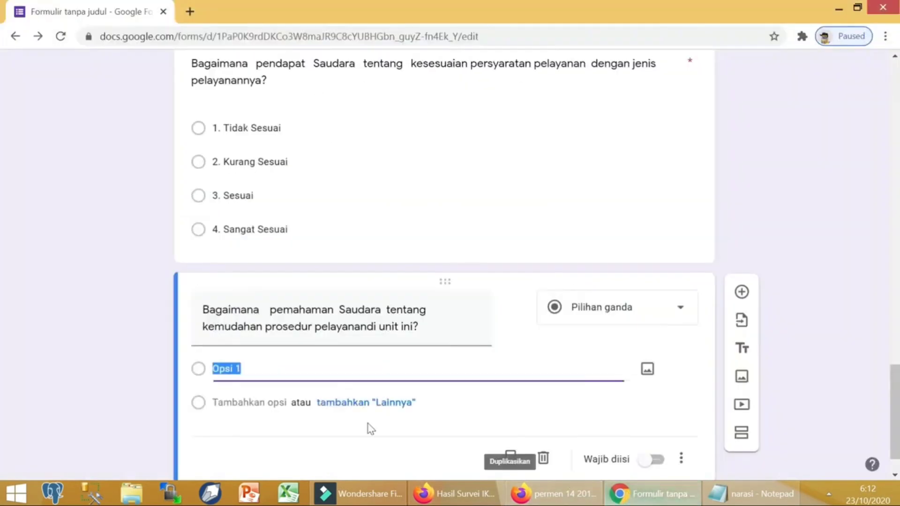
type("1. Tidak Mudah")
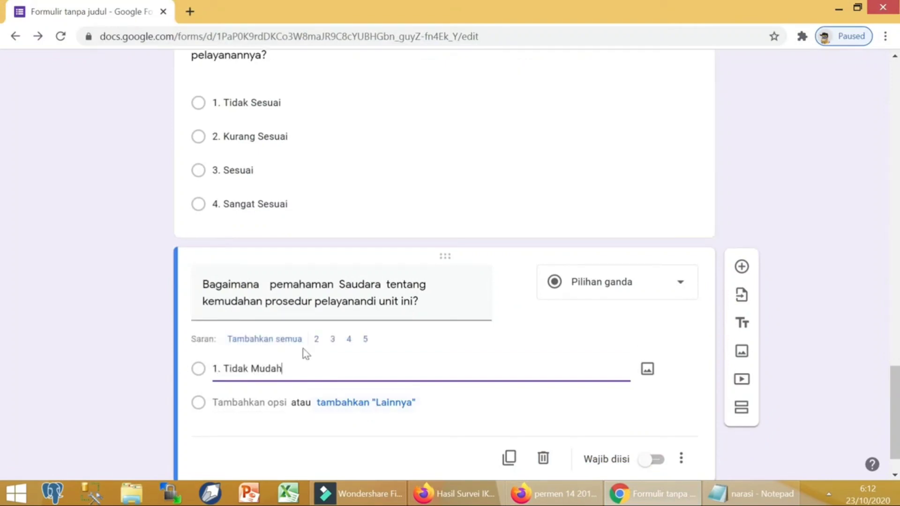
left_click(287, 339)
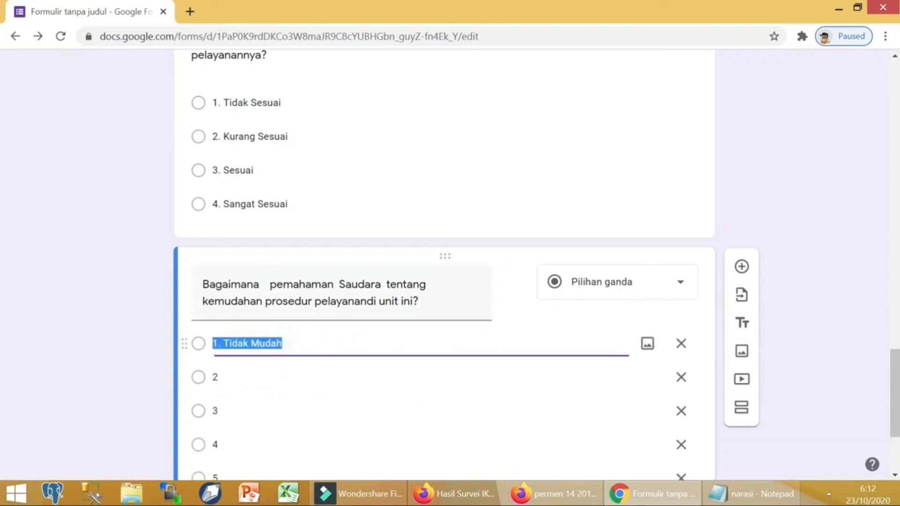
Step: Complete the procedure question's options as "2. Kurang Mudah", "3. Mudah" and "4. Sangat Mudah", and remove the extra option "5"
left_click(261, 233)
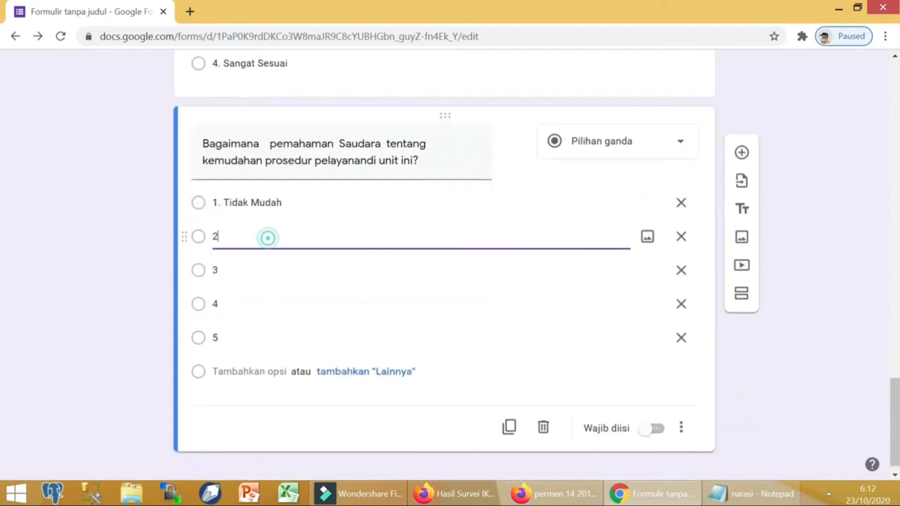
type(". Kurang Mu")
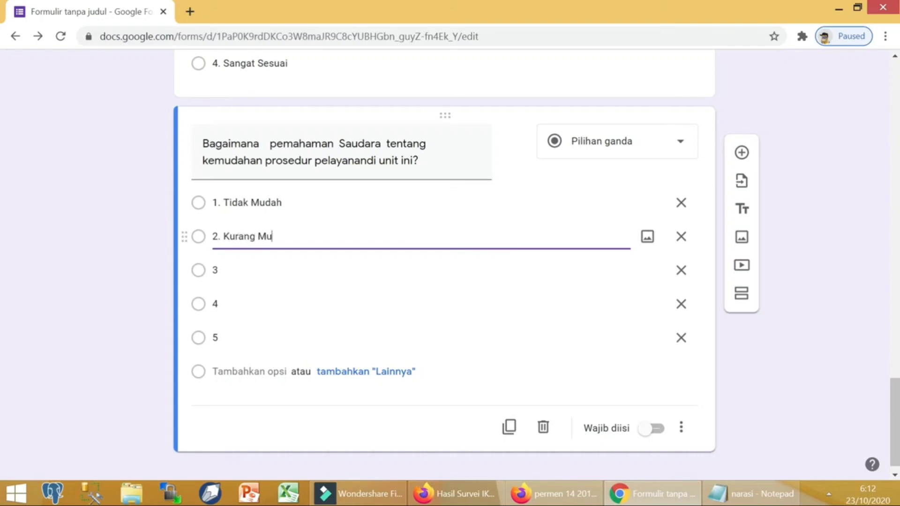
type("dah")
left_click(295, 267)
type(". Sangat M")
Step: Switch to the Firefox PDF and view the remaining opinion questions after item 2 of the questionnaire
mouse_move(599, 498)
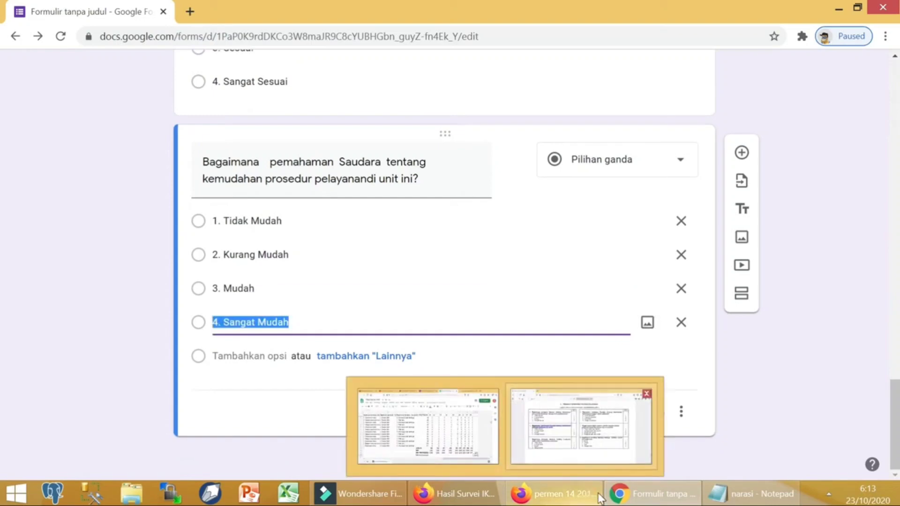
left_click(554, 420)
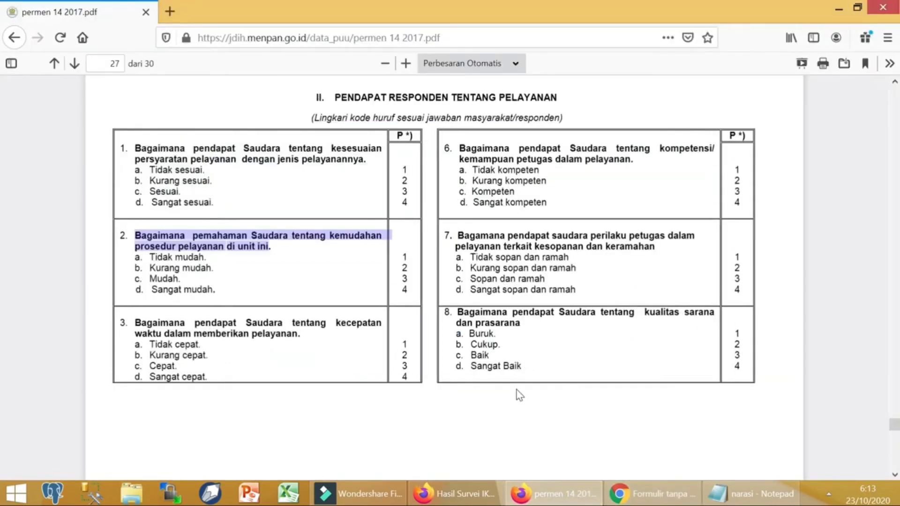
scroll(518, 394, "down", 4)
scroll(517, 393, "down", 4)
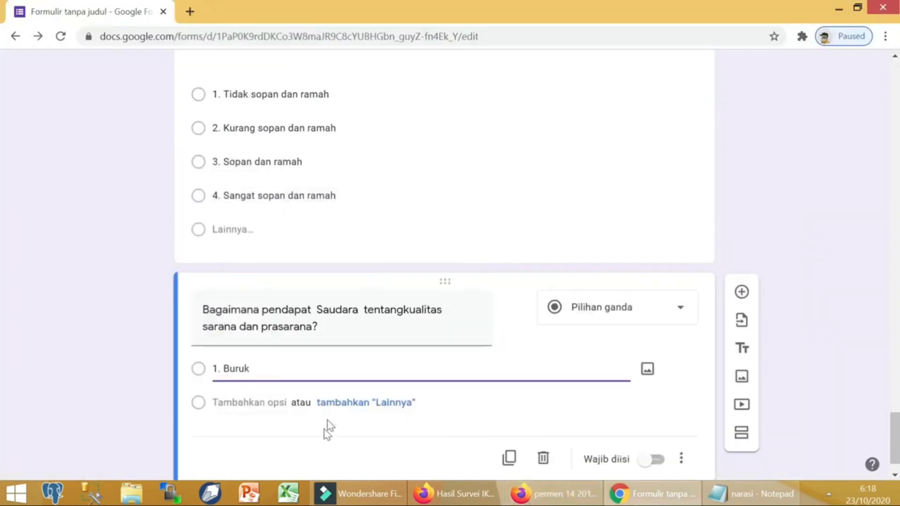
Step: Add a "Lainnya" option and the answer "2. Cukup" to the facilities quality (sarana dan prasarana) question
left_click(349, 402)
left_click(246, 403)
type("2. Cukup")
left_click(548, 495)
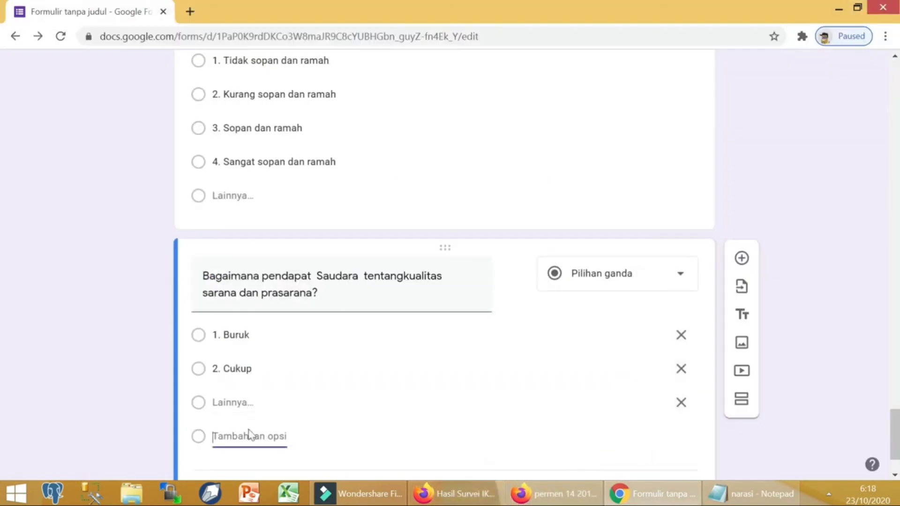
Step: Complete the facilities quality question's answers with "3. Baik" and "4. Sangat Baik"
left_click(246, 434)
type("3. Bak=i")
key("BackSpace")
key("BackSpace")
type("k")
left_click(254, 468)
type("4. Sangat Baik")
scroll(476, 388, "down", 3)
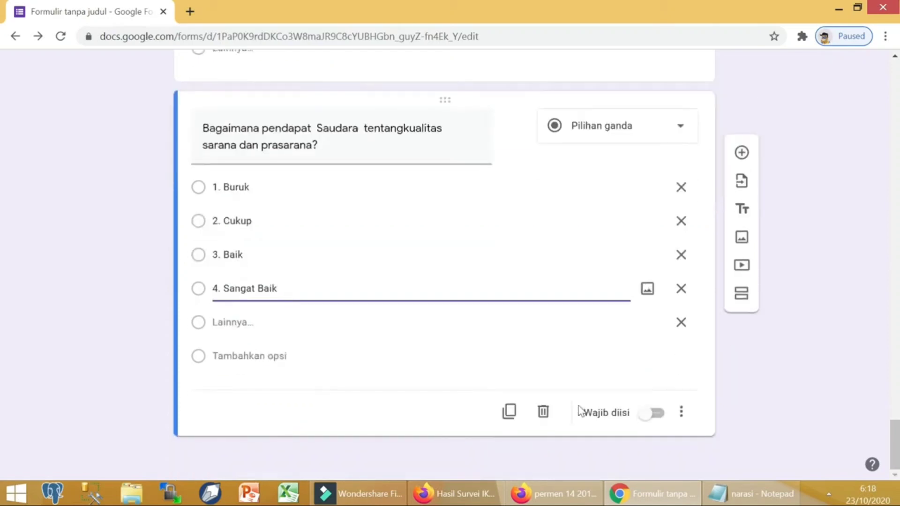
Step: Add a question titled "Bagaimana pendapat Saudara tentangpenanganan pengaduan pengguna layanan?", copied from item 9 of the Firefox PDF
left_click(741, 153)
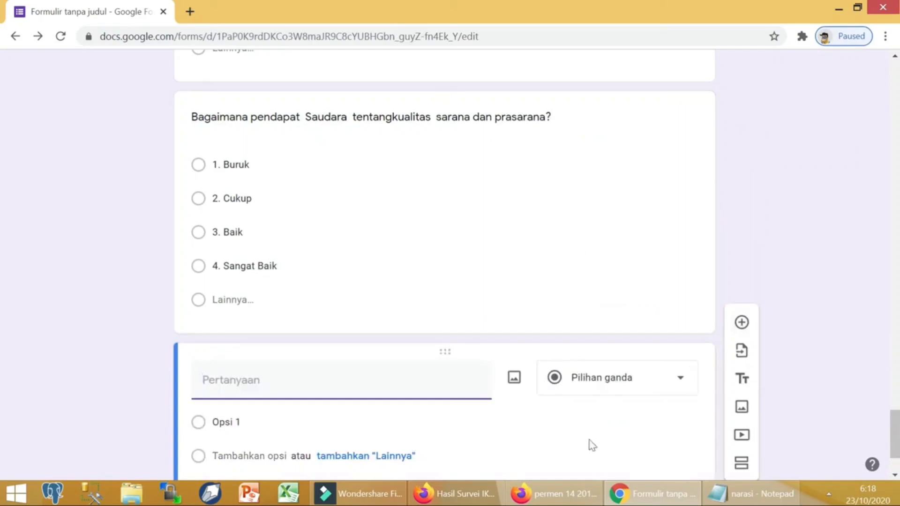
left_click(553, 494)
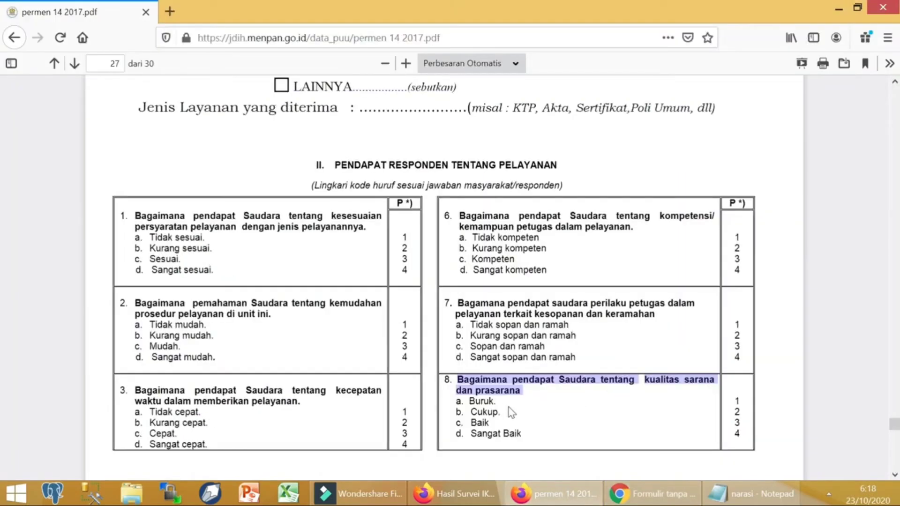
scroll(508, 411, "down", 10)
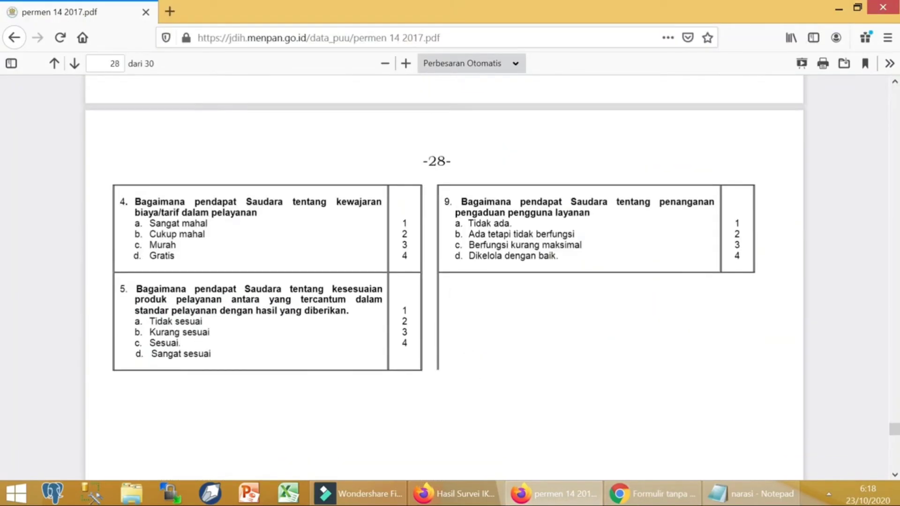
left_click_drag(463, 197, 571, 213)
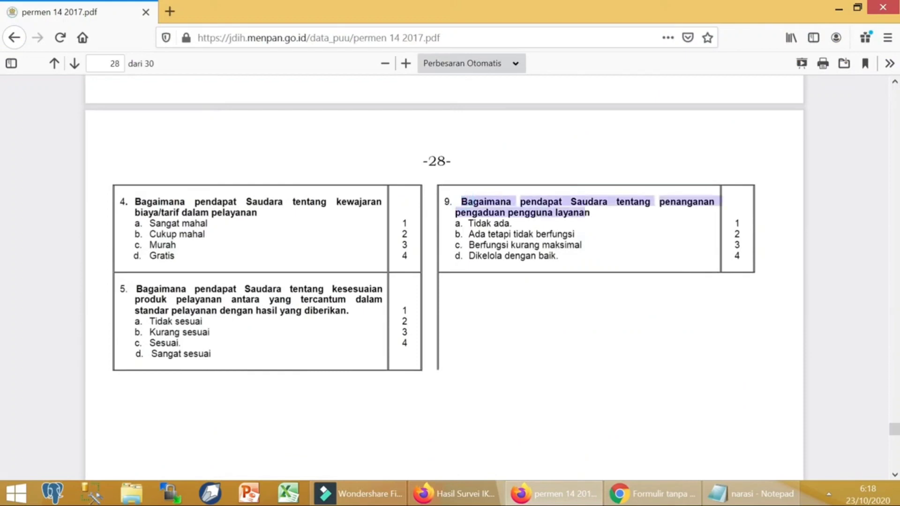
right_click(571, 213)
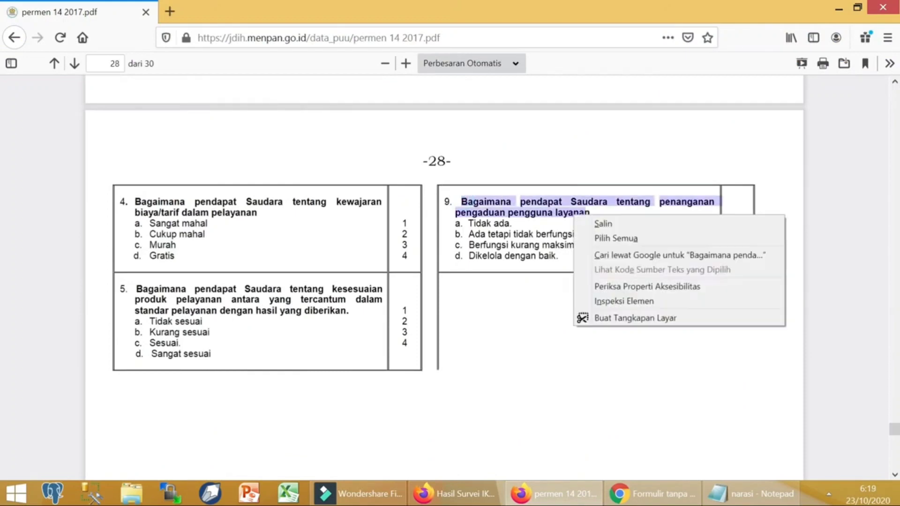
left_click(591, 223)
left_click(564, 496)
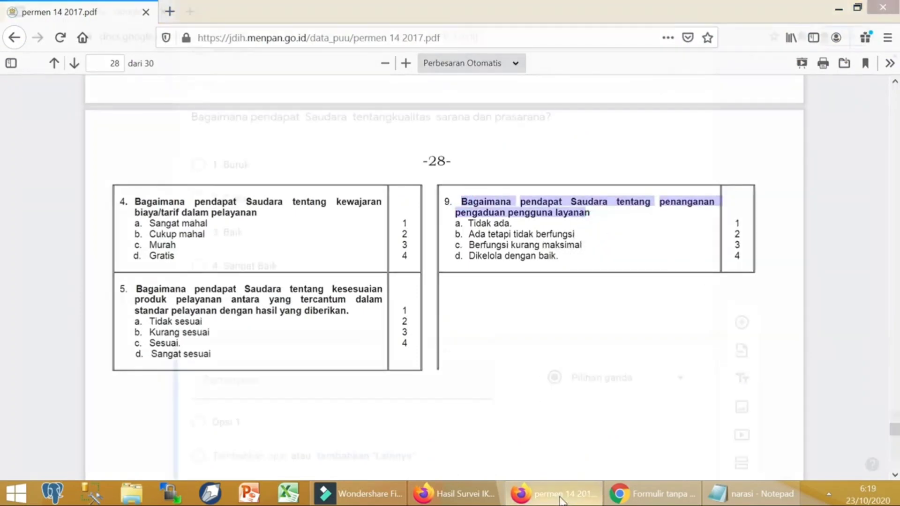
right_click(248, 393)
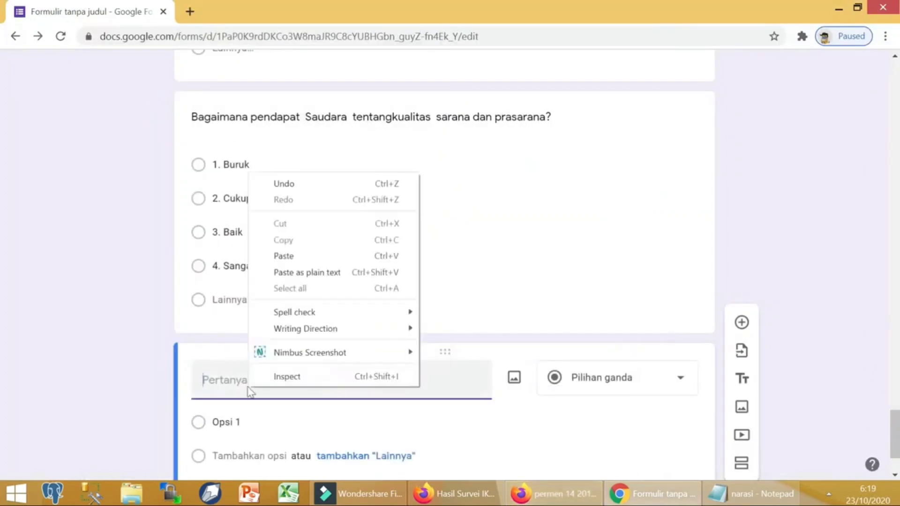
left_click(295, 256)
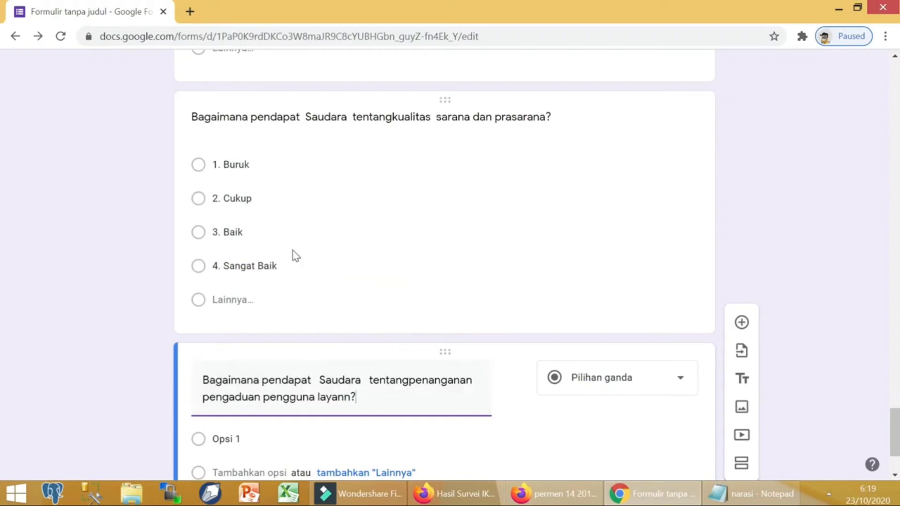
type("a")
Step: Enter "1. Tidak ada" as the complaint-handling question's first option and add a "Lainnya" option
left_click(234, 453)
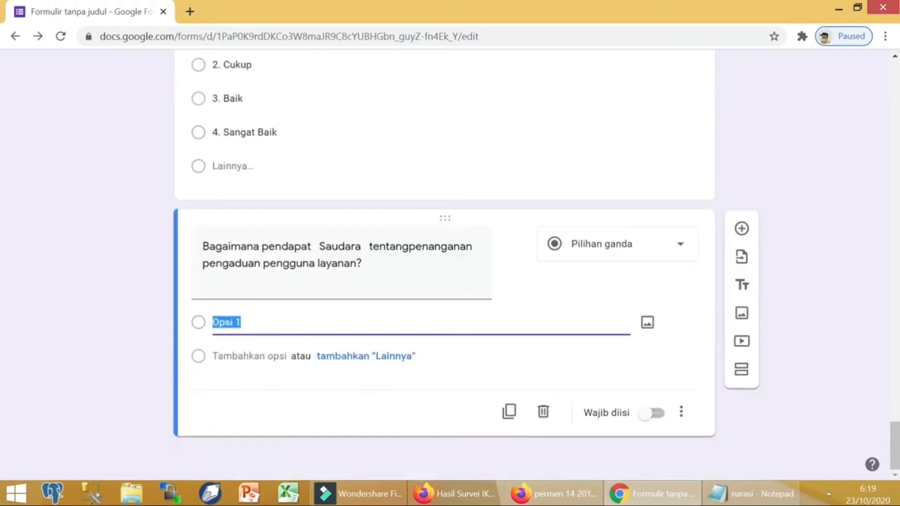
mouse_move(595, 487)
left_click(559, 500)
type("a")
left_click(389, 357)
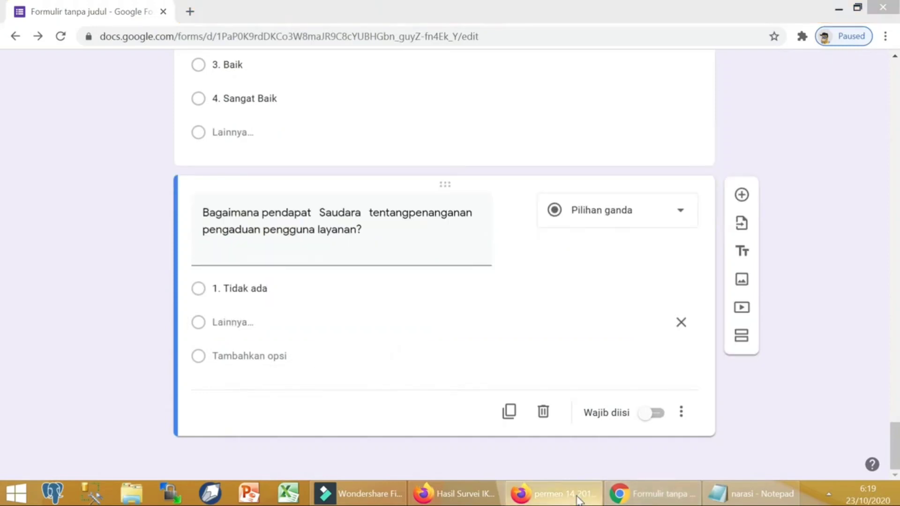
Step: Check item 9's answers in the Firefox PDF and add "2. Ada tapi tidak berfungsi" to the complaint-handling question
left_click(579, 500)
left_click(572, 500)
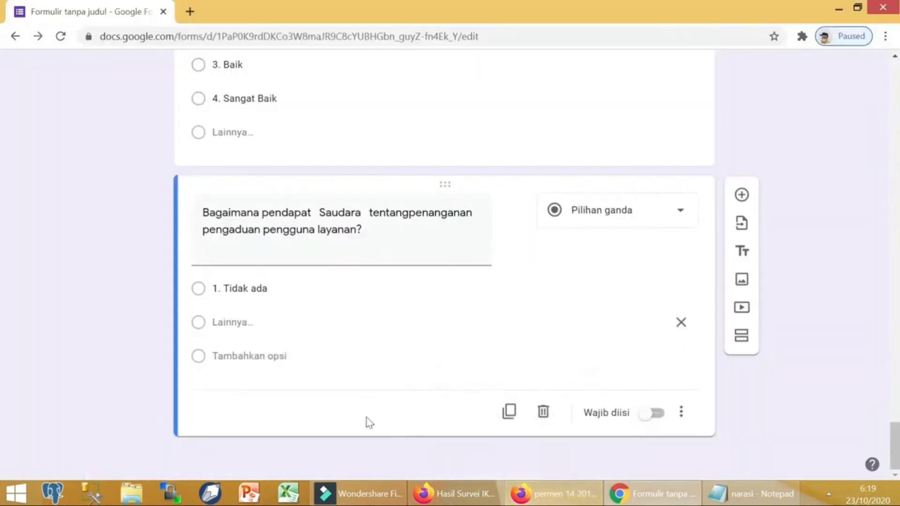
left_click(247, 357)
type("2. Ada tapi tidak berfungsi")
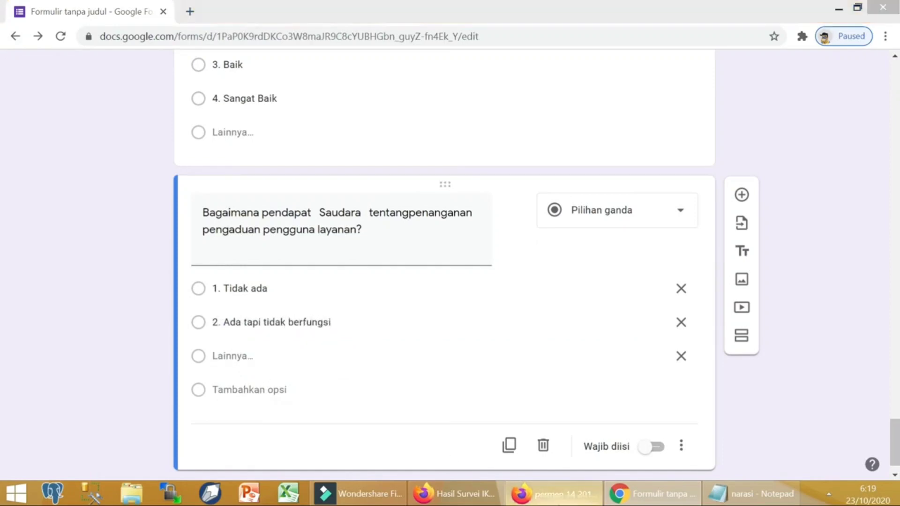
Step: Add "3. Berfungsi kurang maksimal" as the complaint-handling question's third answer, following item 9 of the PDF
left_click(553, 494)
key("alt+Tab")
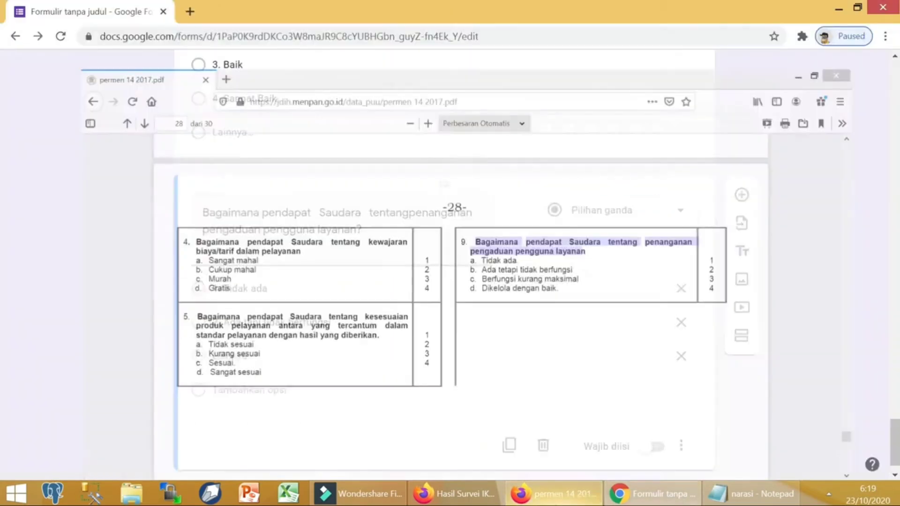
left_click(281, 394)
type("3. Berfungs")
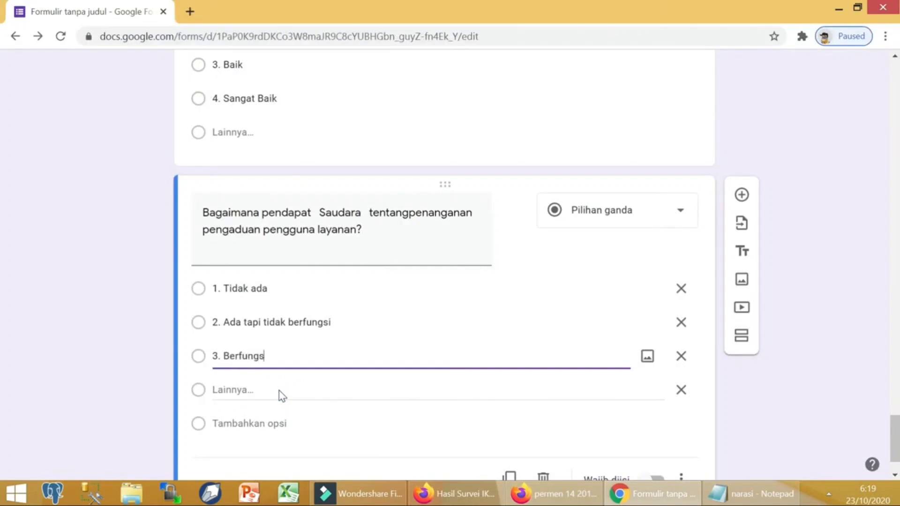
type("i kurang maksima")
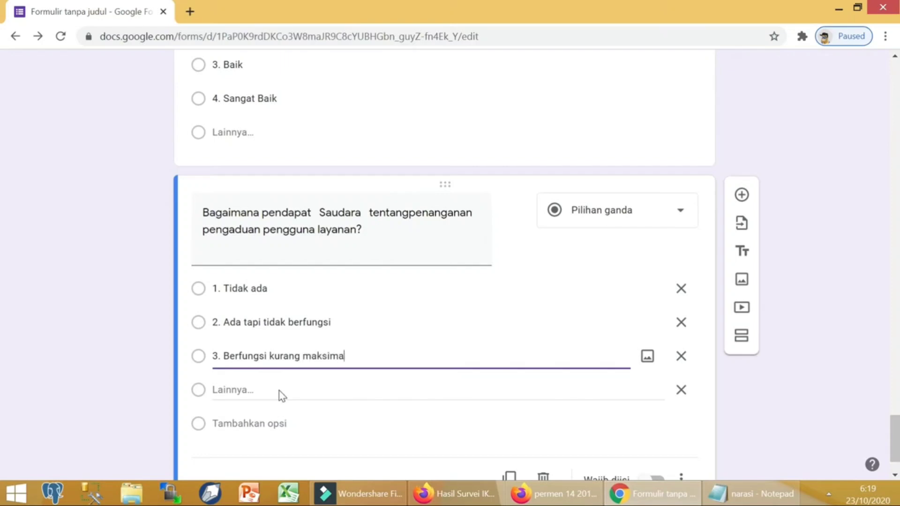
type("l")
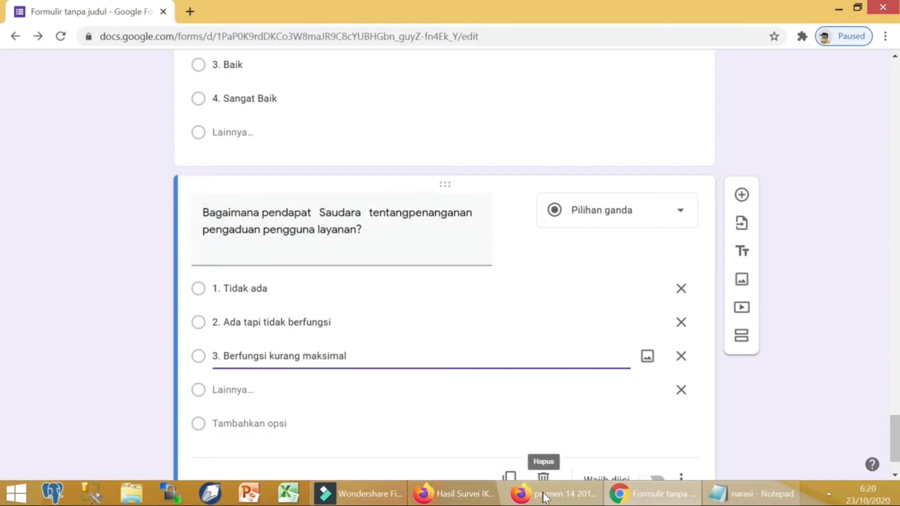
Step: Add "4. Dikelola dengan baik" as the complaint-handling question's last numbered answer and make the question required
left_click(547, 497)
left_click(545, 496)
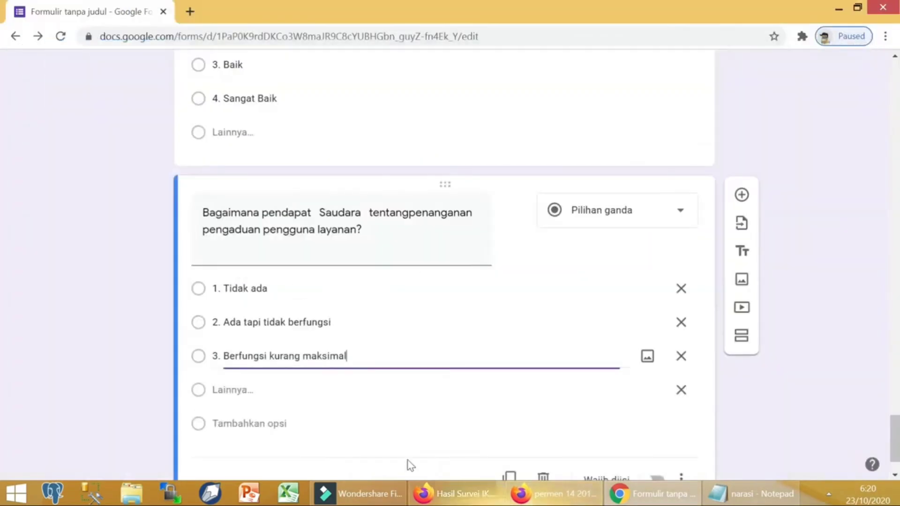
left_click(283, 391)
left_click(244, 424)
type("4. Dikelola dengan baik")
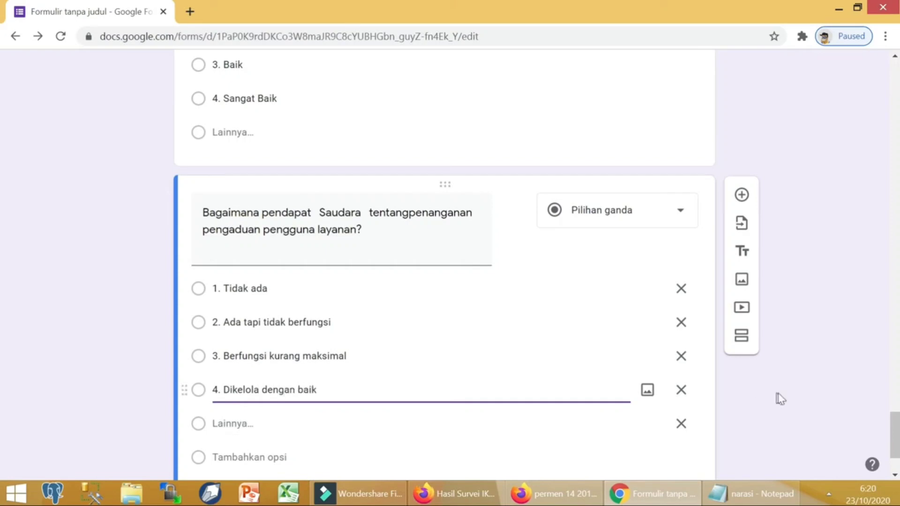
scroll(657, 386, "down", 2)
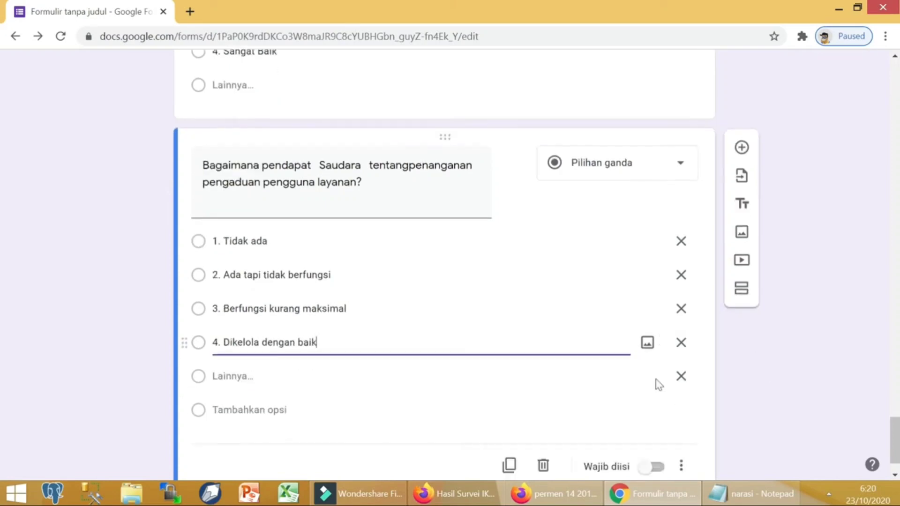
left_click(651, 412)
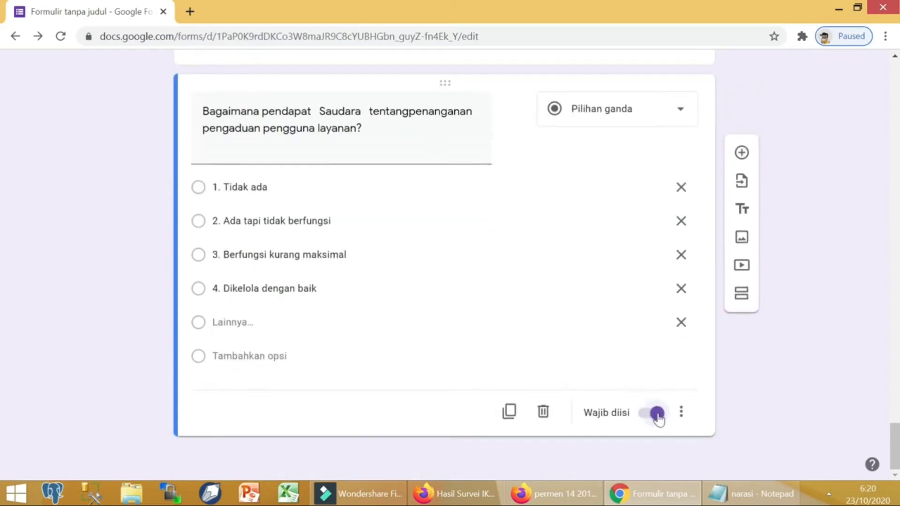
Step: Make the question about the quality of facilities (sarana dan prasarana) required
scroll(646, 181, "up", 4)
scroll(599, 268, "up", 3)
left_click(599, 267)
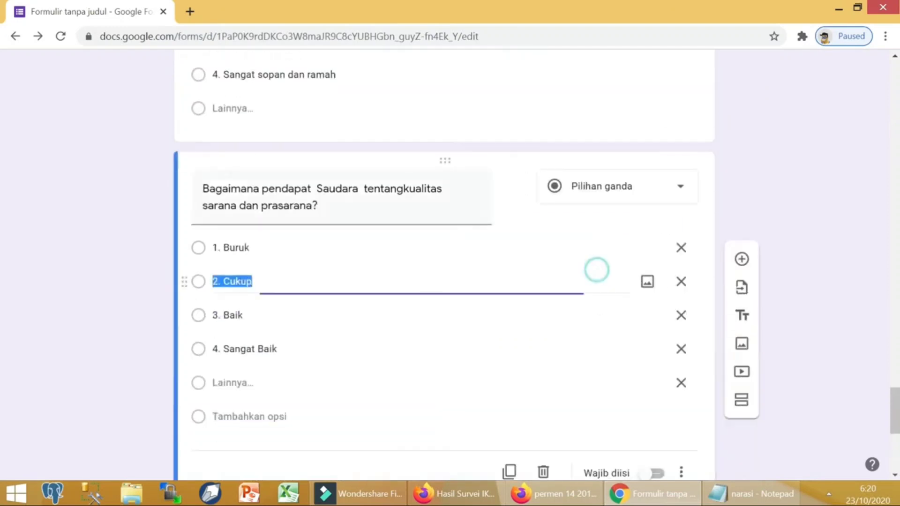
left_click(681, 472)
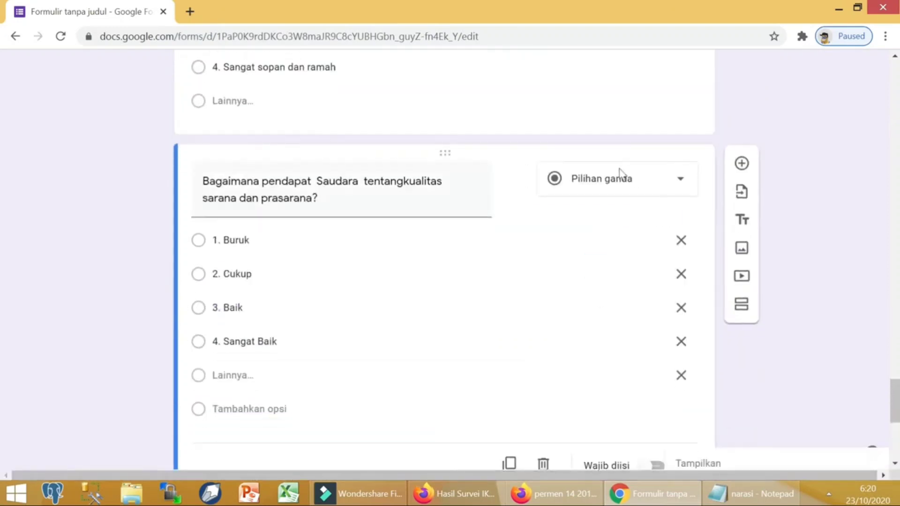
left_click(662, 475)
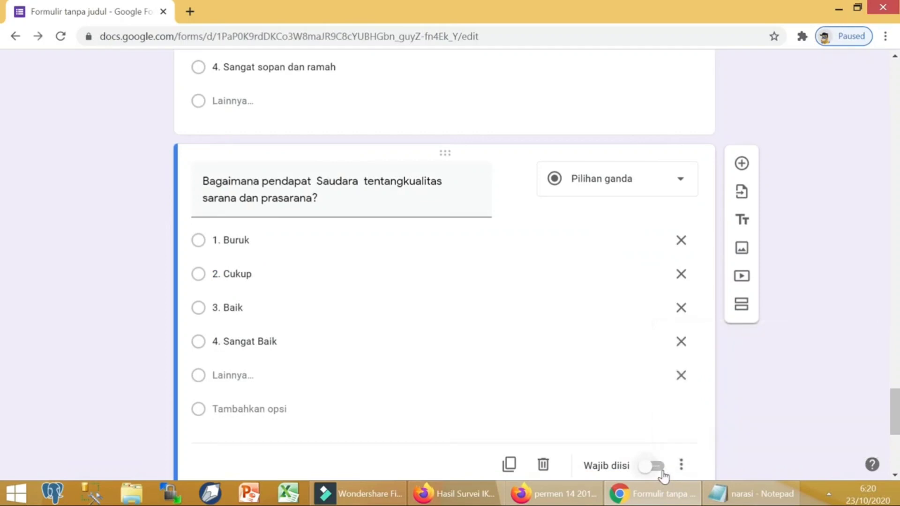
left_click(659, 467)
Step: Make the staff courtesy (kesopanan dan keramahan) question and the staff competence (kompetensi/kemampuan petugas) question required
scroll(577, 234, "up", 3)
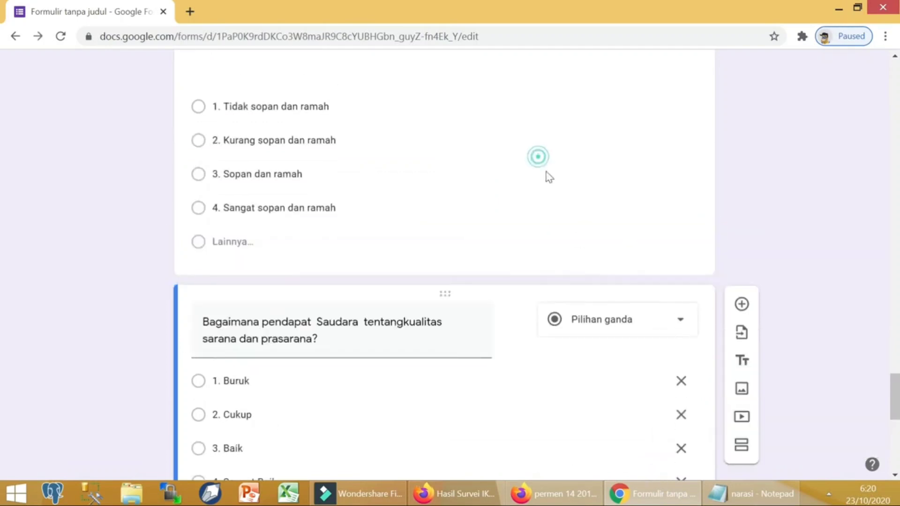
left_click(538, 162)
left_click(653, 338)
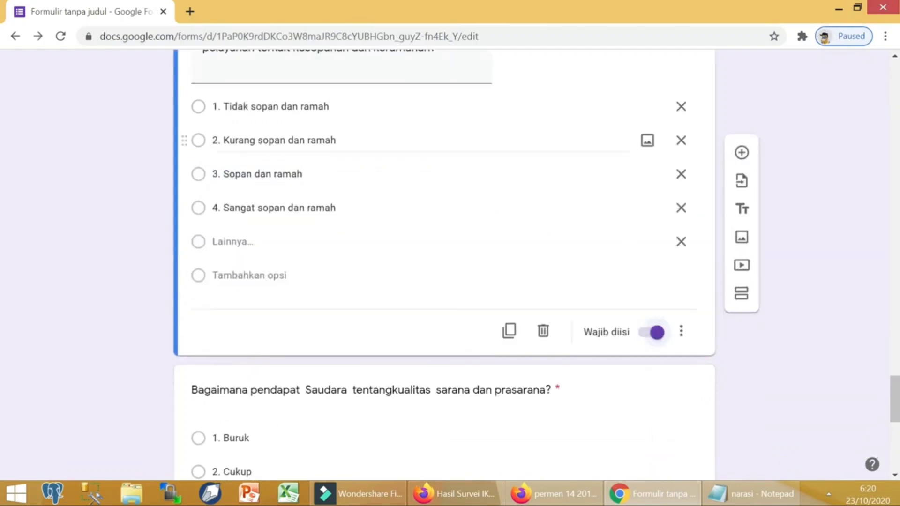
scroll(617, 174, "up", 3)
scroll(607, 159, "up", 3)
left_click(562, 162)
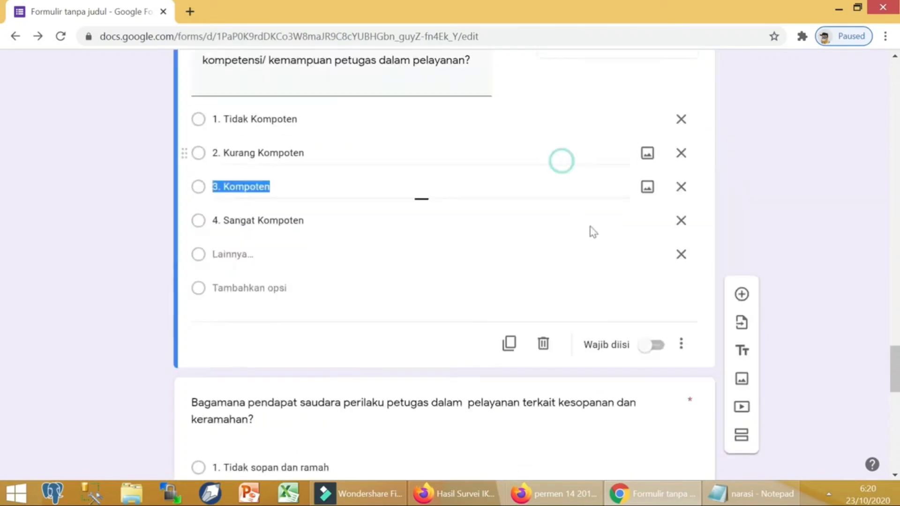
scroll(656, 340, "up", 2)
left_click(653, 415)
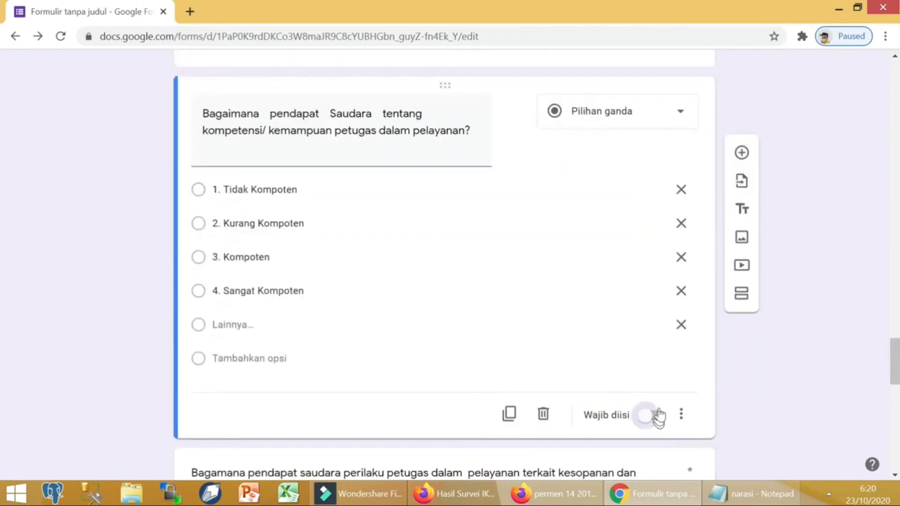
Step: Make the product conformity (kesesuaian produk pelayanan) question and the cost fairness (kewajaran biaya/tarif) question required
scroll(647, 295, "up", 3)
scroll(618, 265, "up", 3)
left_click(624, 248)
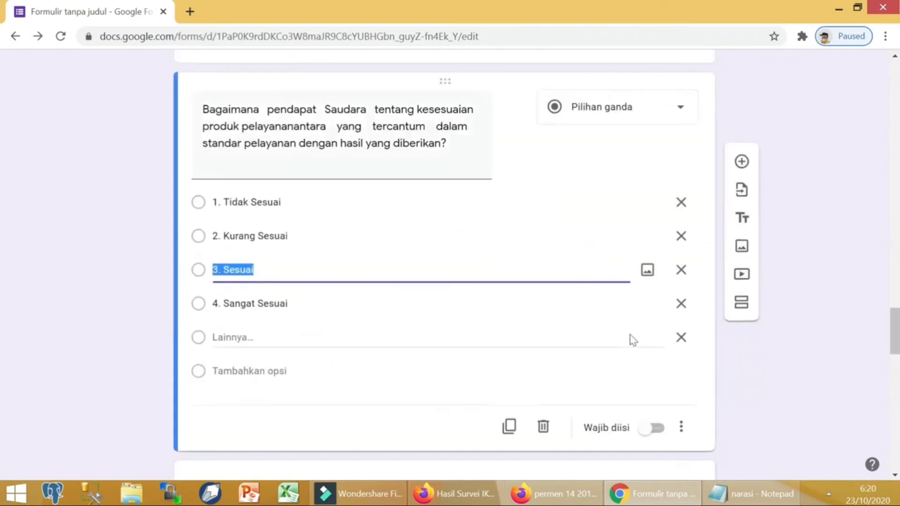
left_click(655, 428)
scroll(604, 197, "up", 5)
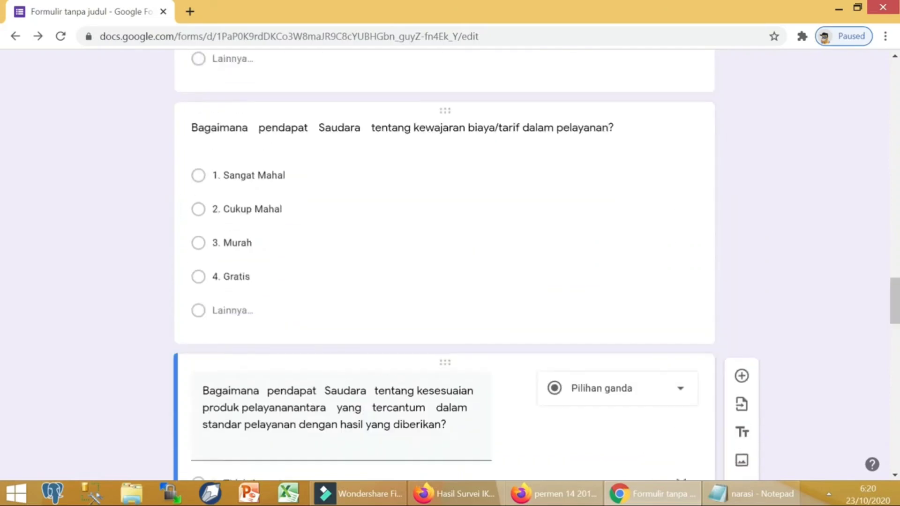
left_click(569, 178)
left_click(653, 425)
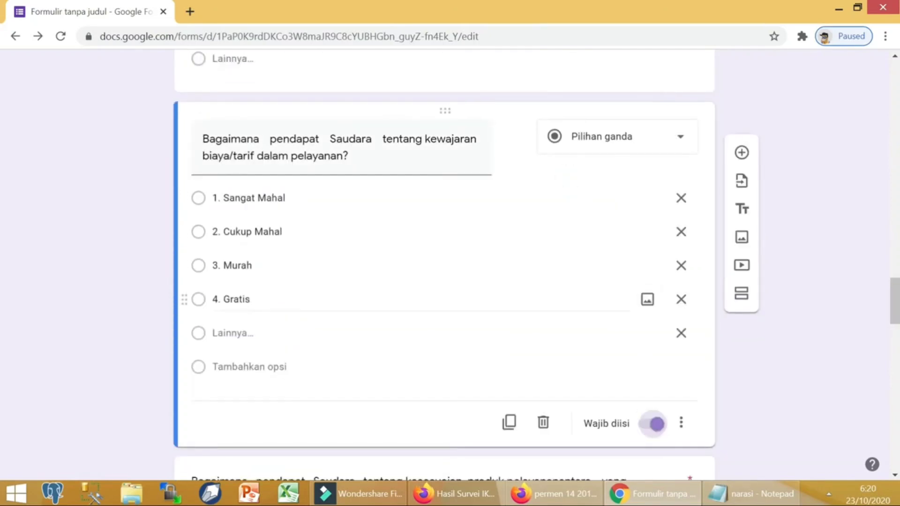
Step: Make the service speed (kecepatan waktu) question and the procedure ease (kemudahan prosedur pelayanan) question required
scroll(563, 188, "up", 5)
left_click(562, 182)
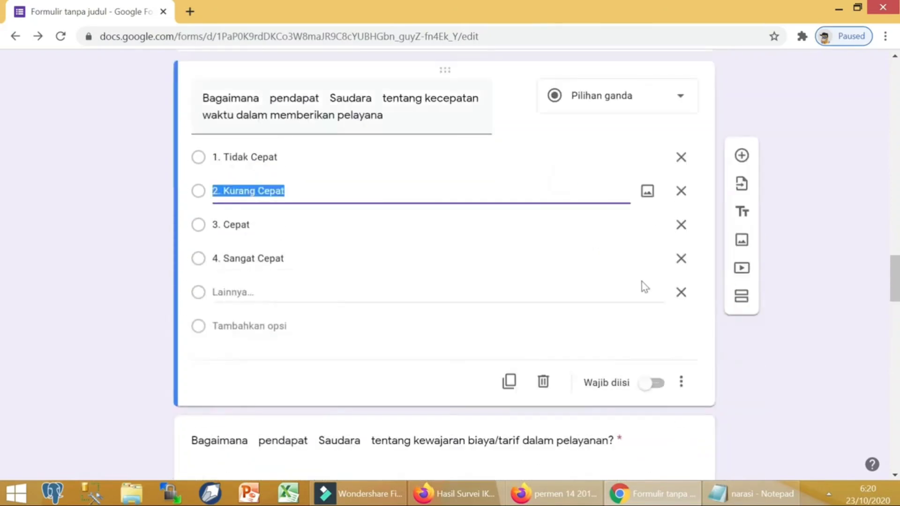
left_click(661, 385)
scroll(621, 254, "up", 5)
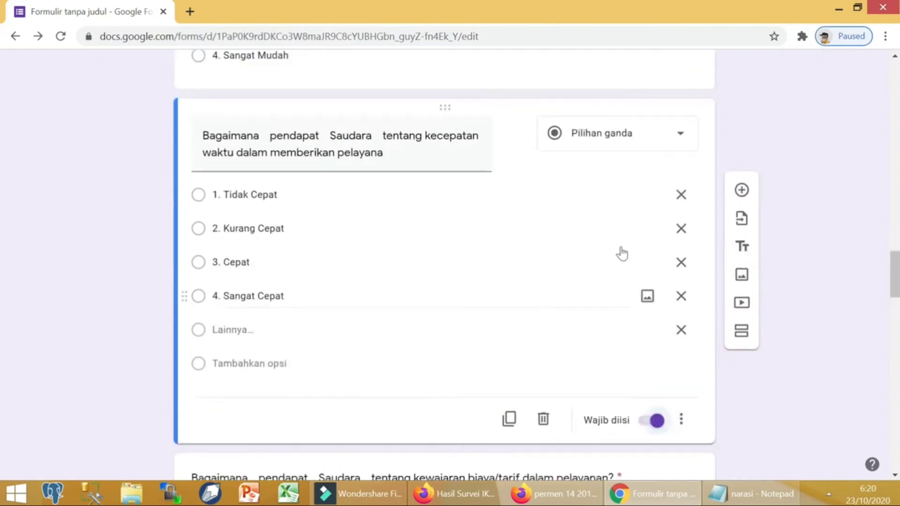
left_click(579, 194)
left_click(654, 343)
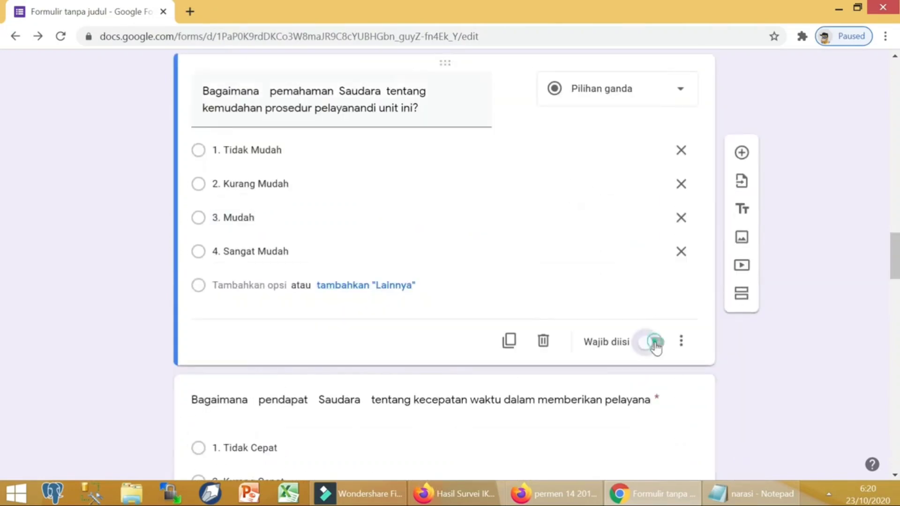
Step: Create a new linked spreadsheet named "Tabulasi IKM" as the destination for the form's responses
scroll(655, 343, "down", 15)
scroll(654, 343, "up", 5)
scroll(543, 360, "up", 18)
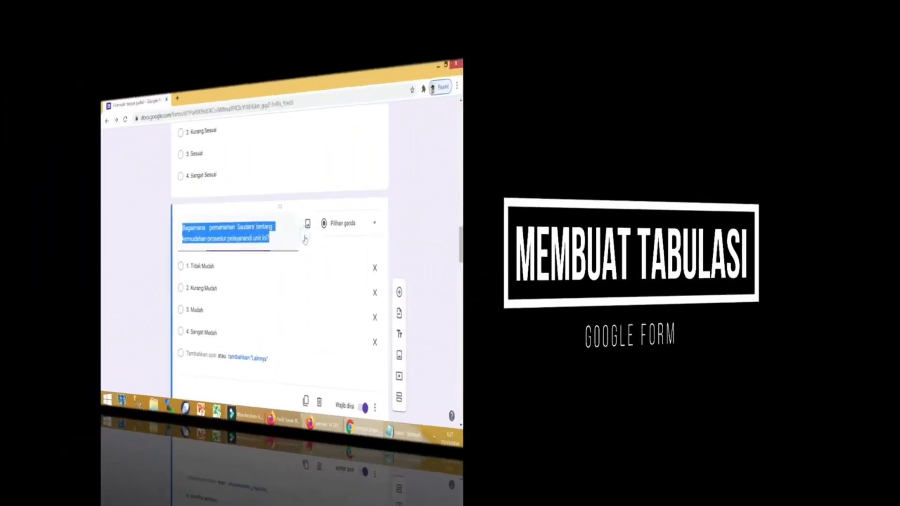
scroll(486, 235, "up", 3)
scroll(508, 229, "up", 10)
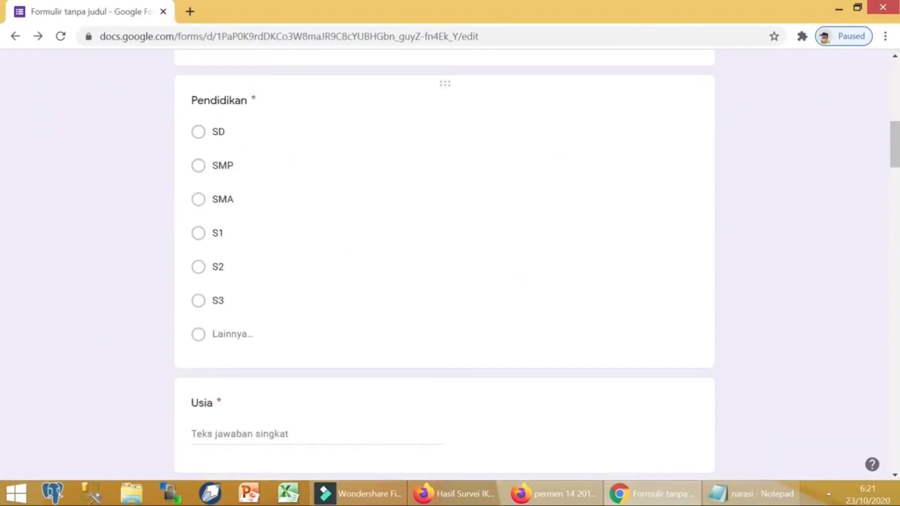
scroll(507, 230, "up", 10)
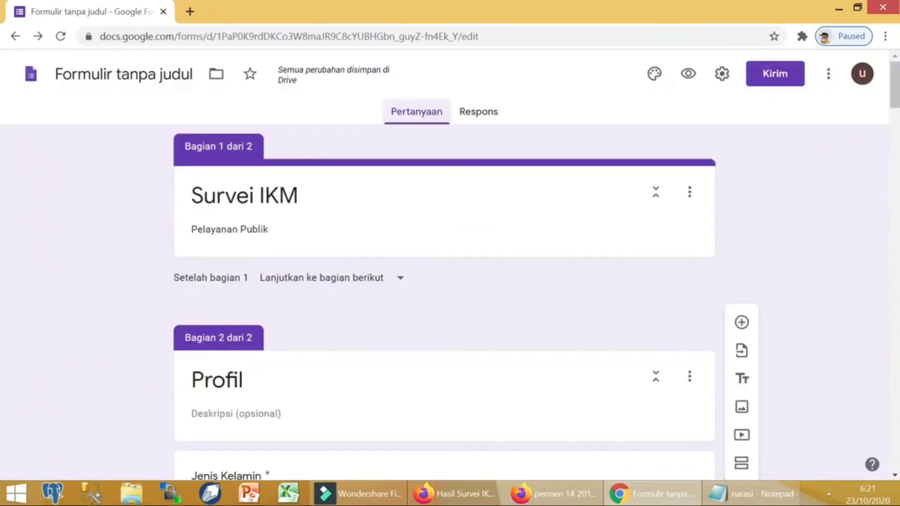
left_click(482, 120)
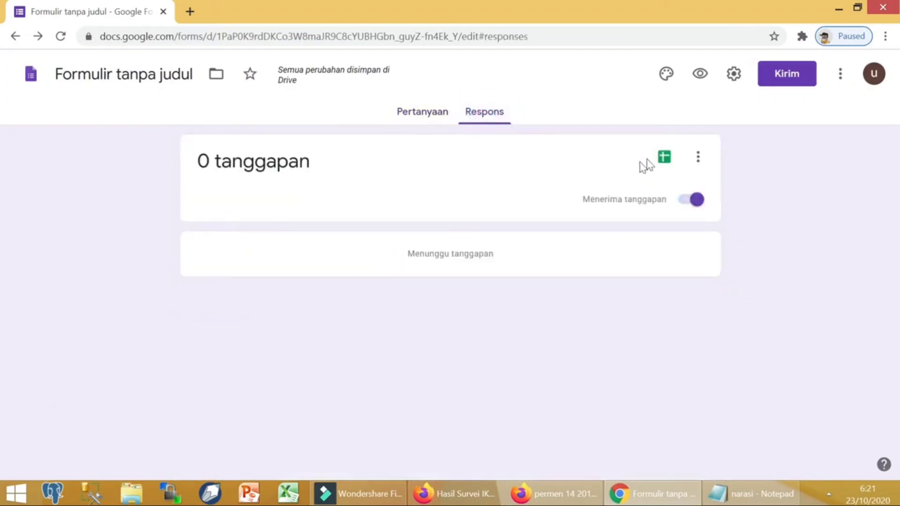
left_click(665, 159)
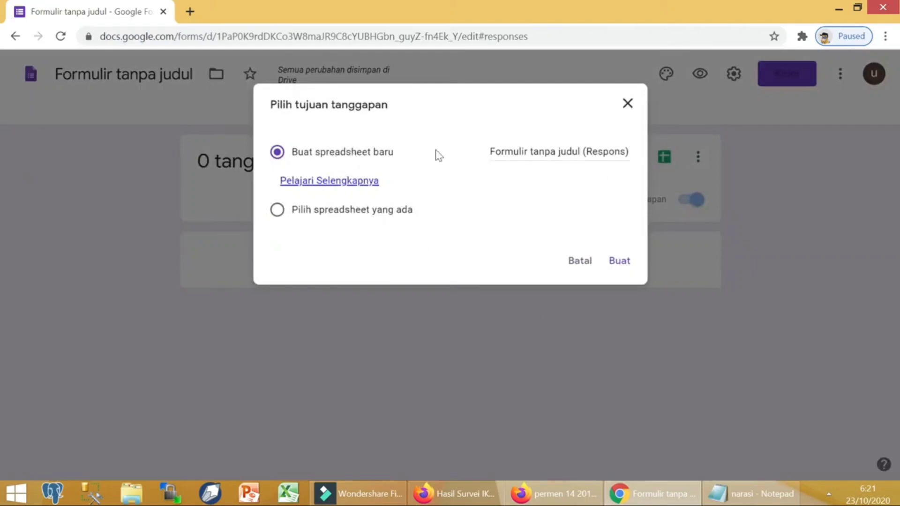
left_click(492, 152)
type("Tabulasi IKM")
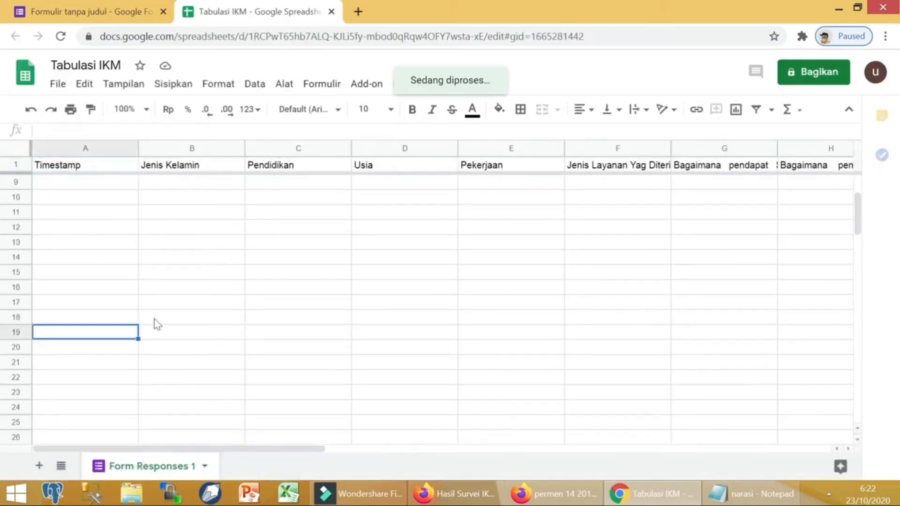
Step: Add more rows at the end of the Form Responses 1 sheet so that it extends past row 1000
scroll(100, 310, "down", 3)
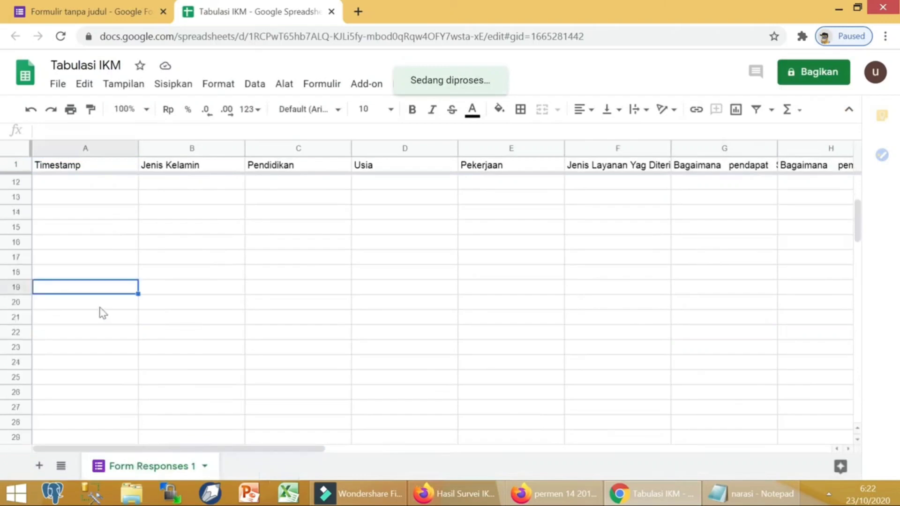
scroll(113, 336, "down", 2)
scroll(119, 378, "down", 10)
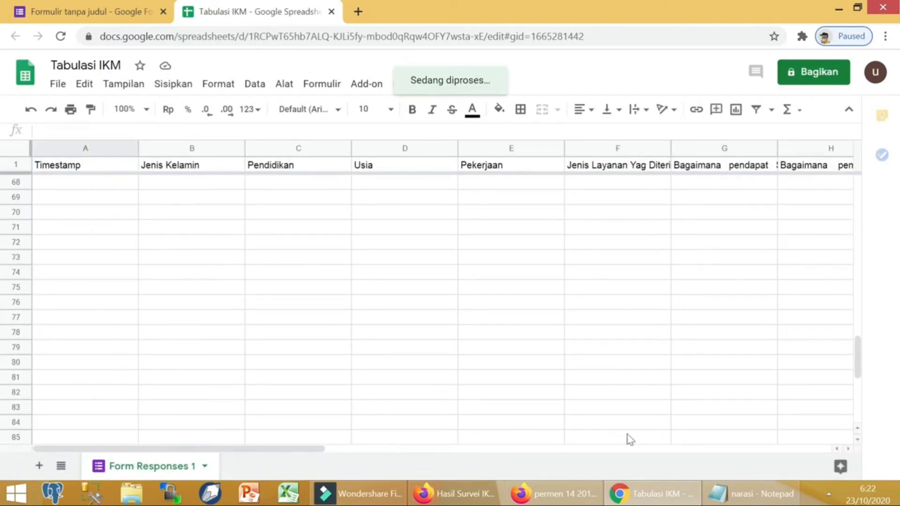
scroll(229, 442, "down", 6)
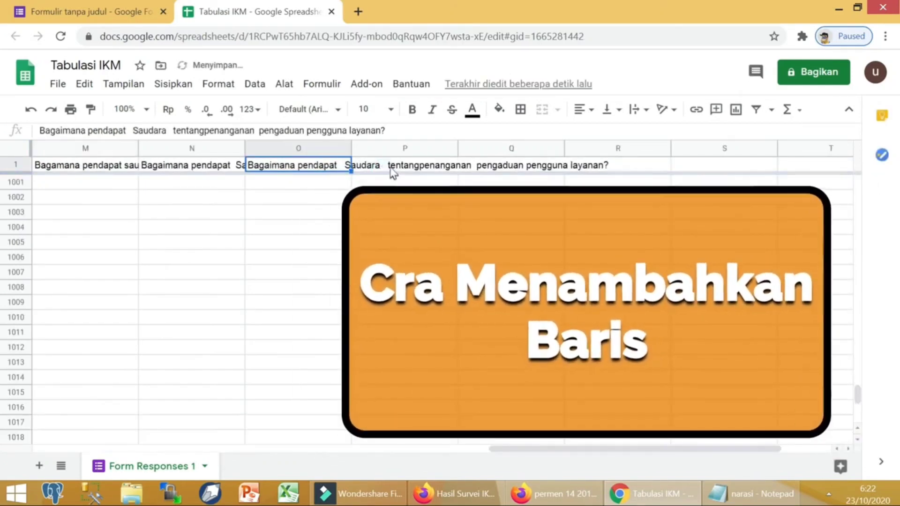
Step: Enter the headers "NO. RESPONDEN" in P1 and "U1" in Q1, following the last question column
left_click(392, 167)
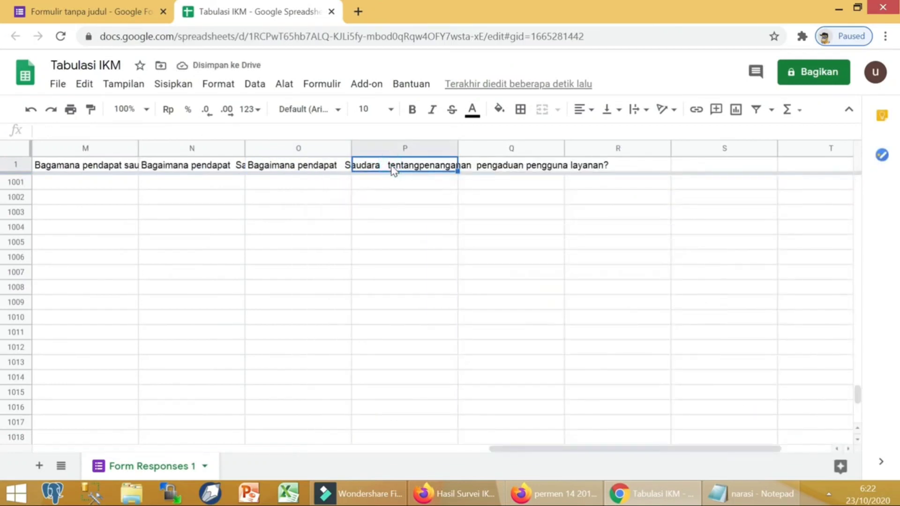
type("NO. RESPON")
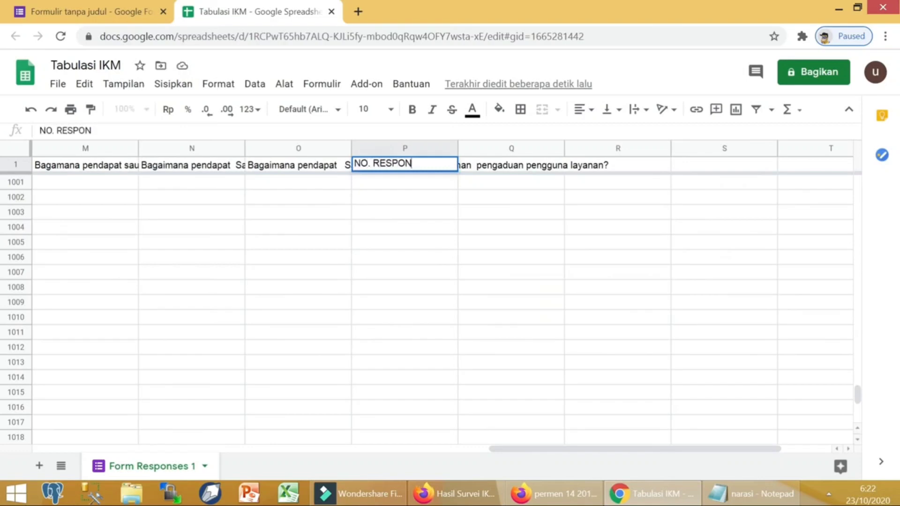
type("DEN")
key("Tab")
type("U")
key("Tab")
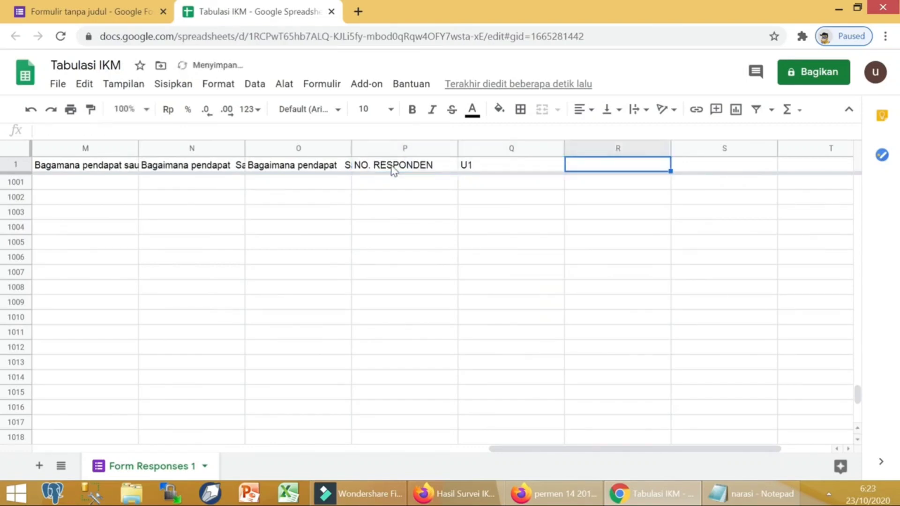
Step: Enter the headers U2, U3, U4 and U5 in cells R1 to U1
type("U2")
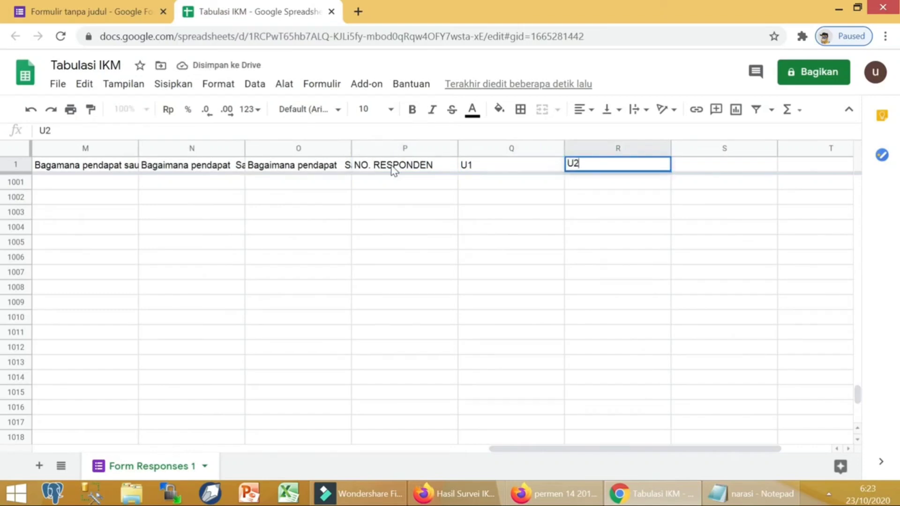
key("Tab")
type("U3")
key("Tab")
type("U4")
key("Tab")
type("U")
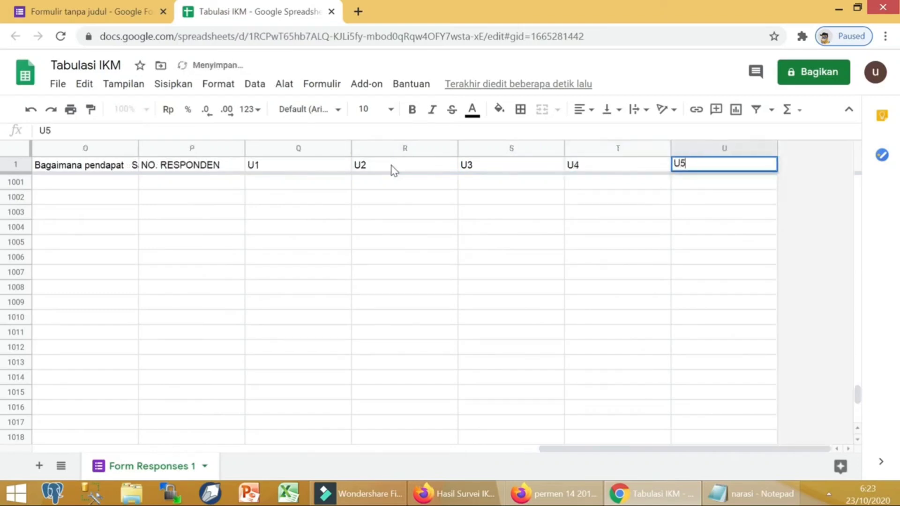
type("5")
left_click(664, 250)
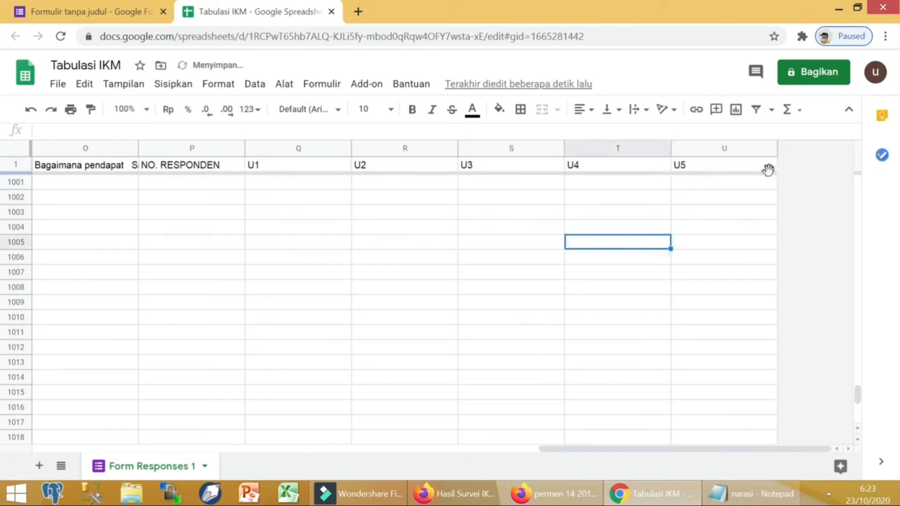
Step: Insert new columns V to Y after the U5 column
left_click(704, 146)
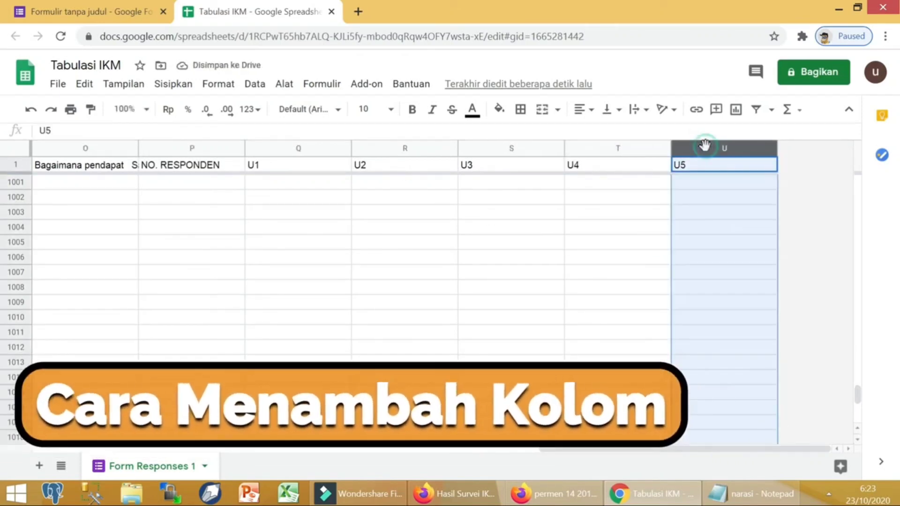
right_click(704, 145)
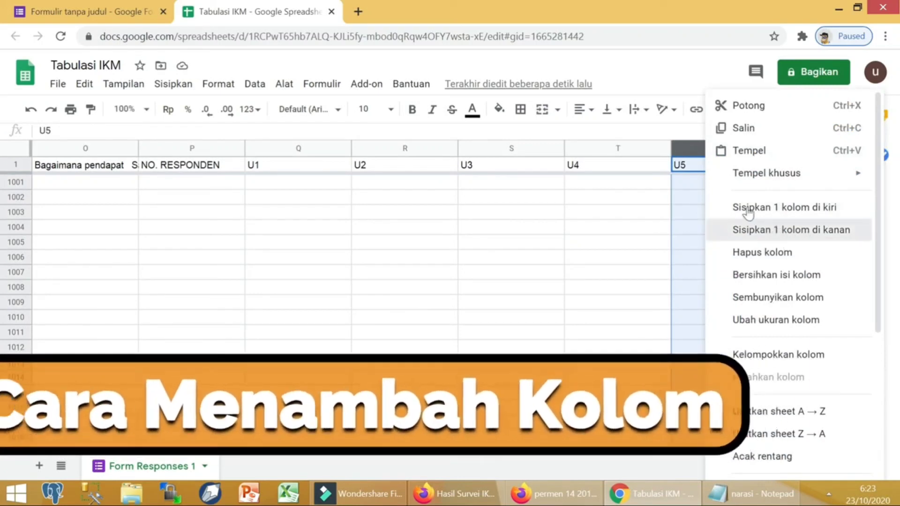
left_click(769, 229)
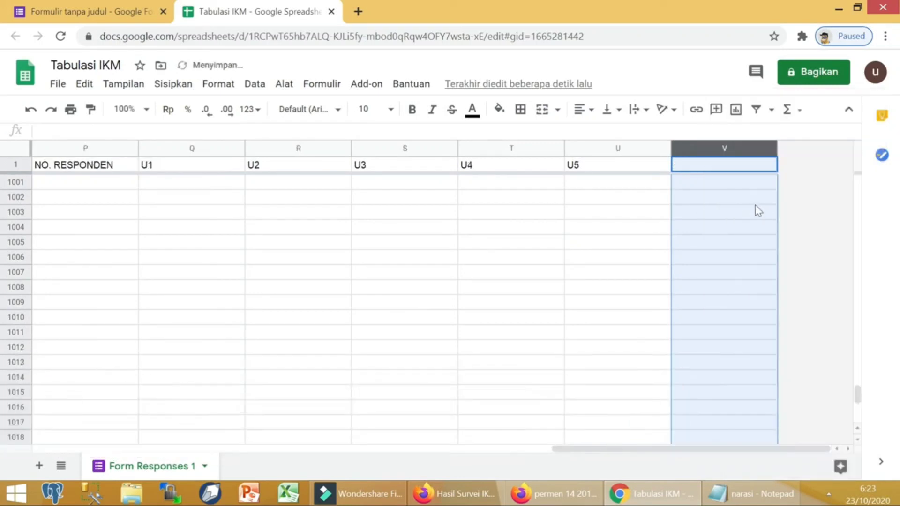
right_click(727, 149)
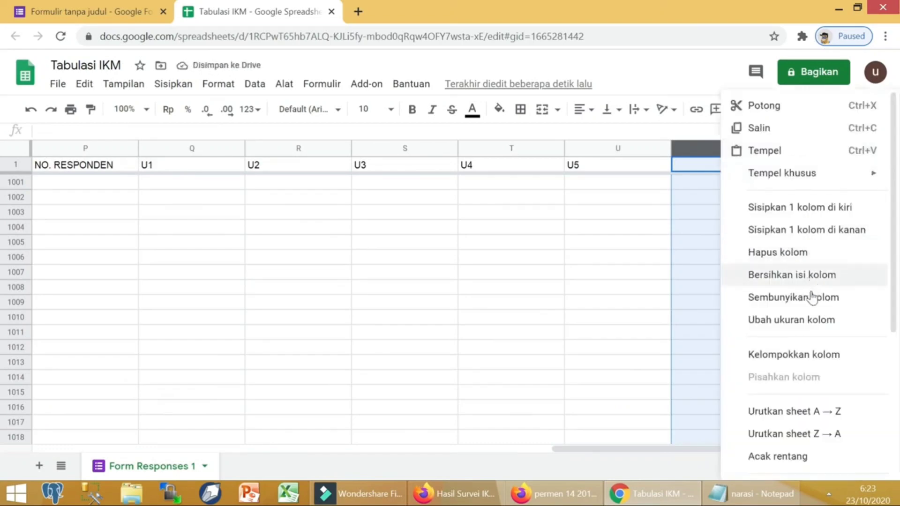
left_click(811, 232)
Step: Enter the headers U6, U7, U8 and U9 in cells V1 to Y1
left_click(393, 170)
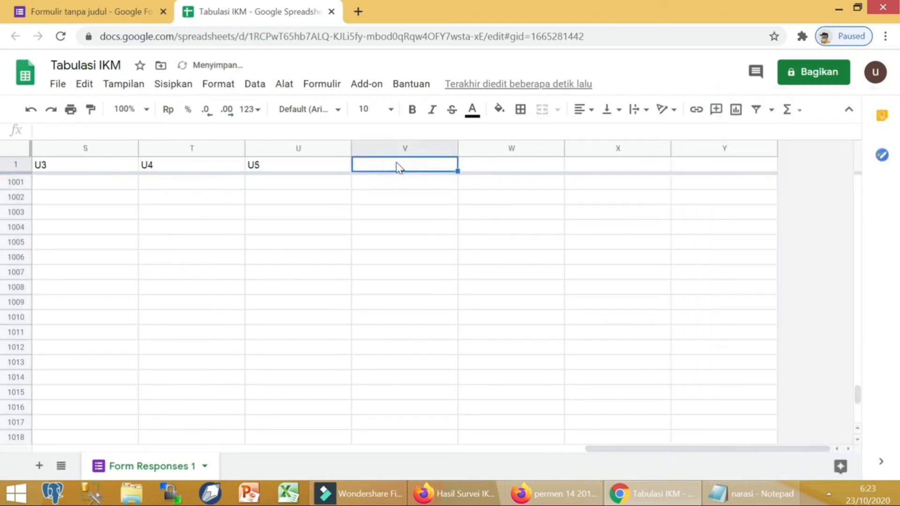
type("U6")
key("Tab")
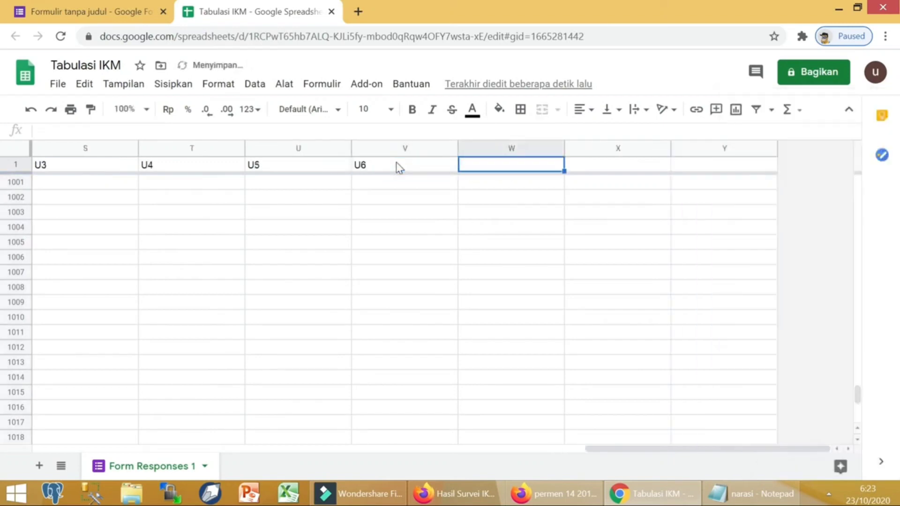
type("U7")
key("Tab")
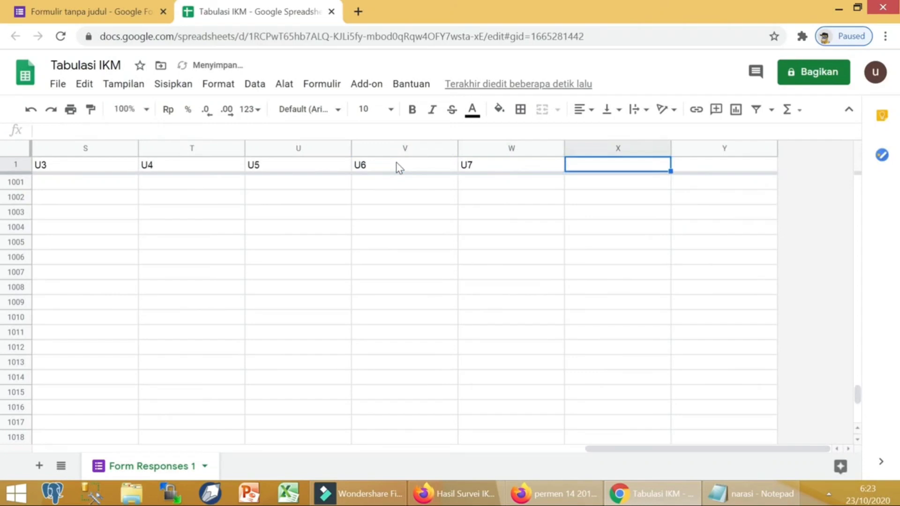
type("U8")
key("Tab")
type("U")
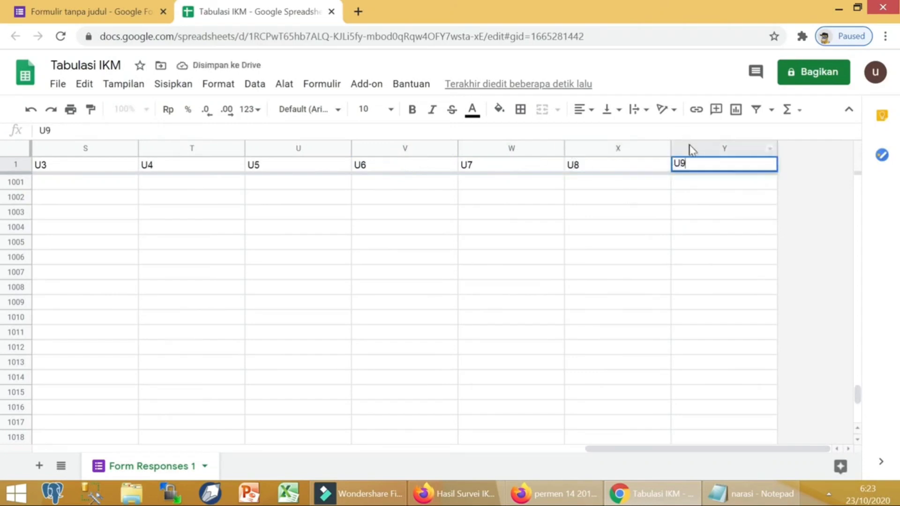
Step: Insert one empty column to the right of the U9 column
right_click(691, 147)
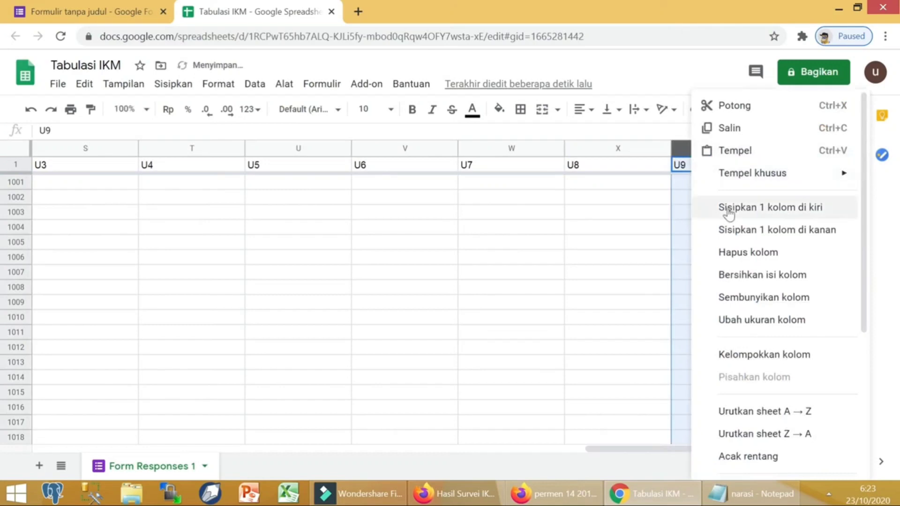
left_click(748, 228)
left_click(722, 211)
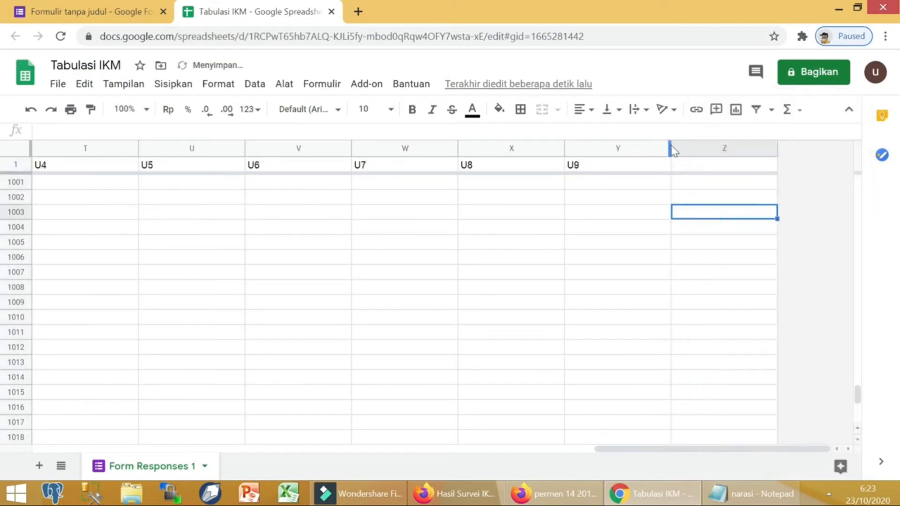
Step: Narrow columns Q to Z so that the U1 to U9 headers fit closely together
left_click_drag(671, 150, 486, 148)
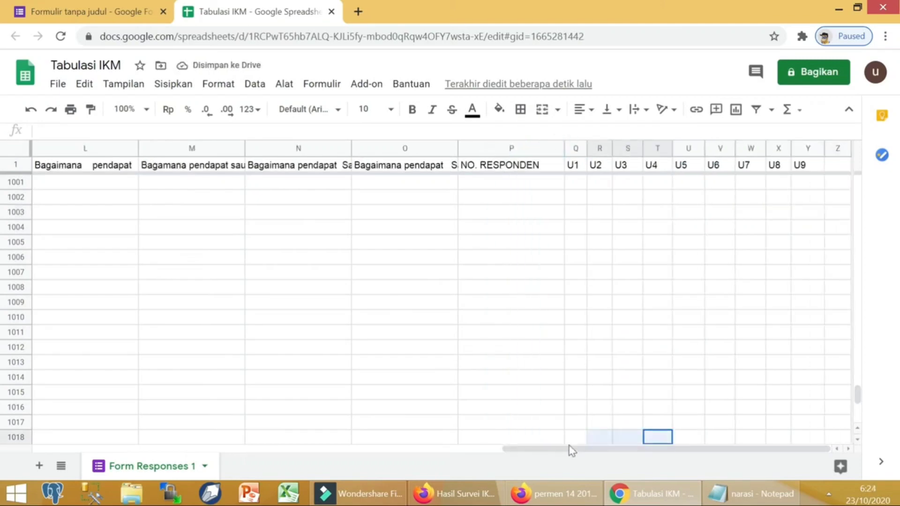
left_click_drag(569, 446, 568, 441)
left_click(506, 335)
Step: Switch to the permen 14 2017 PDF in Firefox and examine the Morgan and Krejcie sample table on page 25
scroll(507, 337, "down", 2)
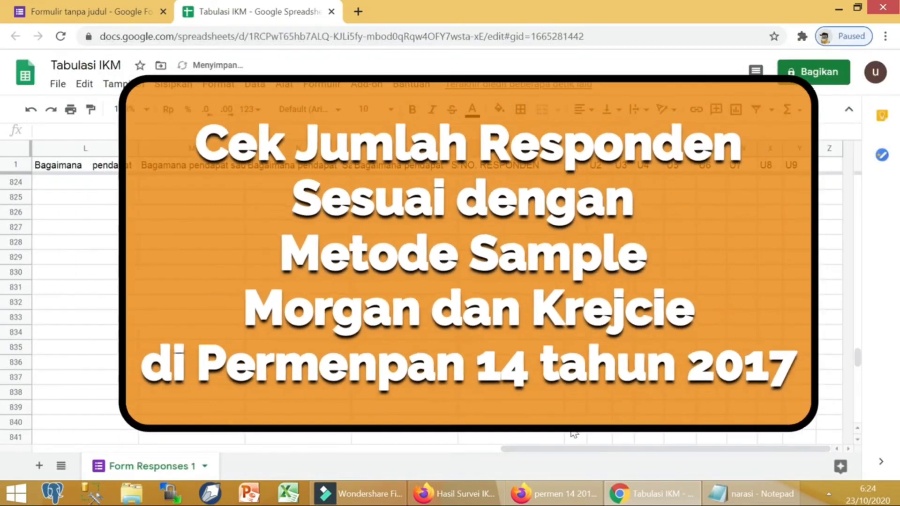
scroll(427, 328, "up", 7)
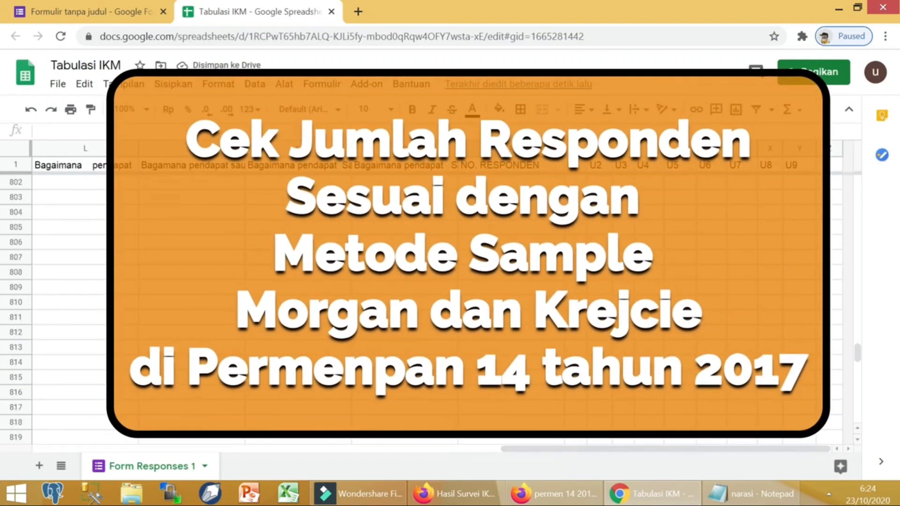
left_click(554, 493)
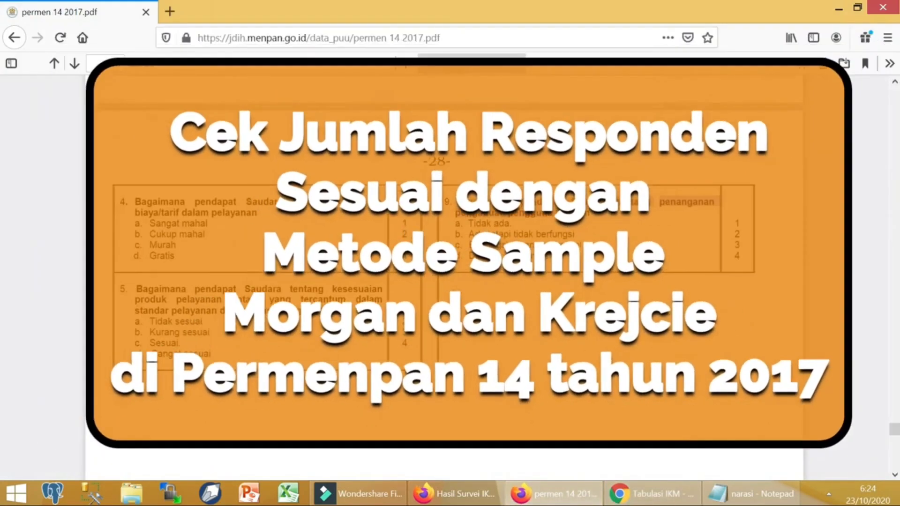
scroll(471, 296, "up", 20)
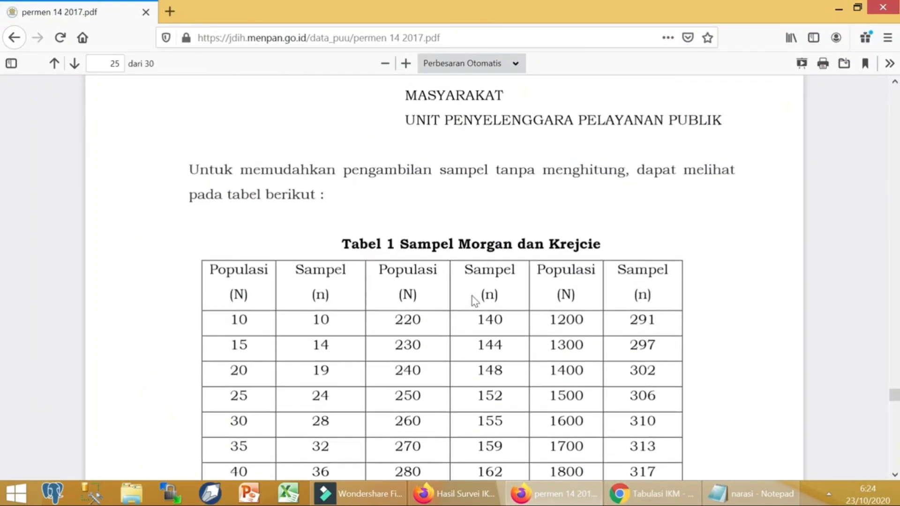
scroll(265, 319, "down", 3)
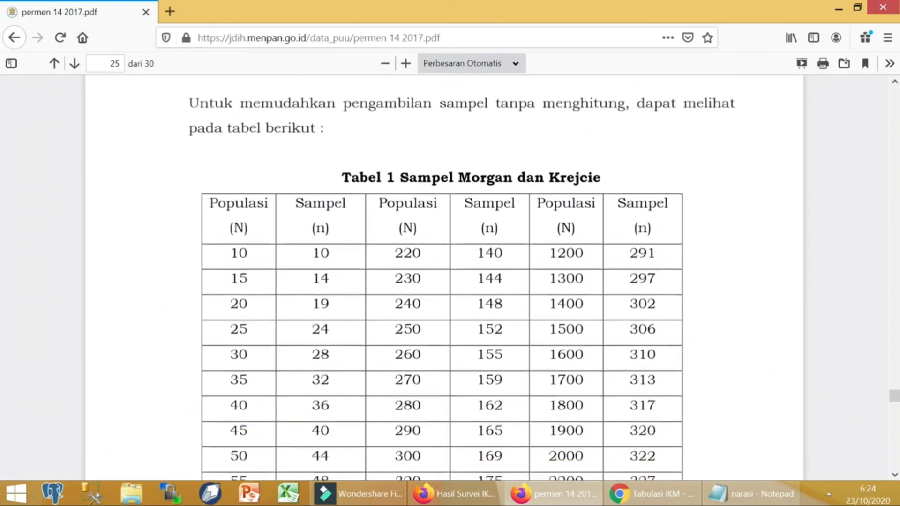
scroll(301, 325, "down", 3)
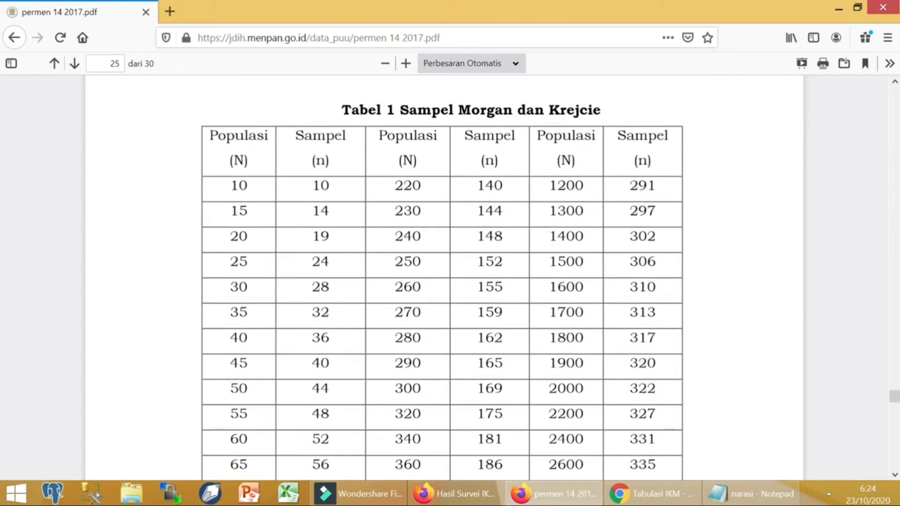
Step: Examine the population and sample size pairs throughout the Morgan and Krejcie table
scroll(399, 345, "down", 5)
scroll(450, 300, "up", 6)
scroll(419, 305, "down", 10)
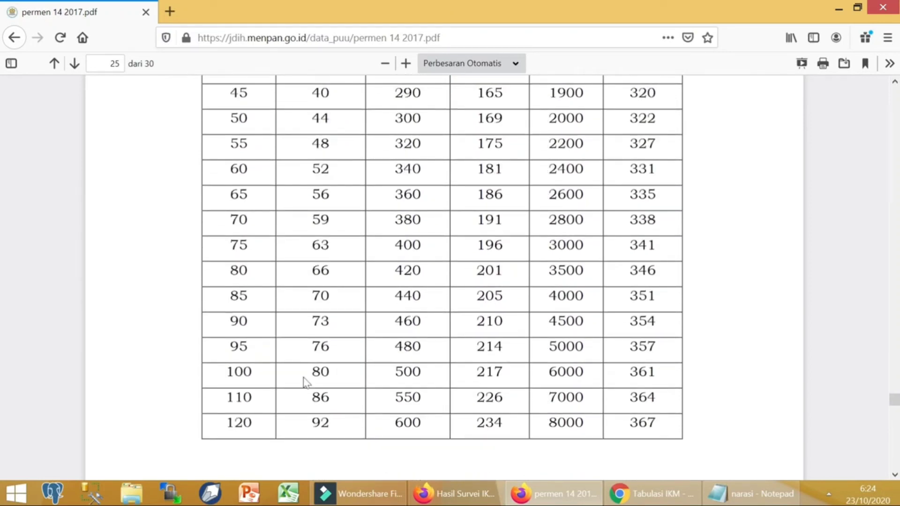
scroll(305, 382, "up", 5)
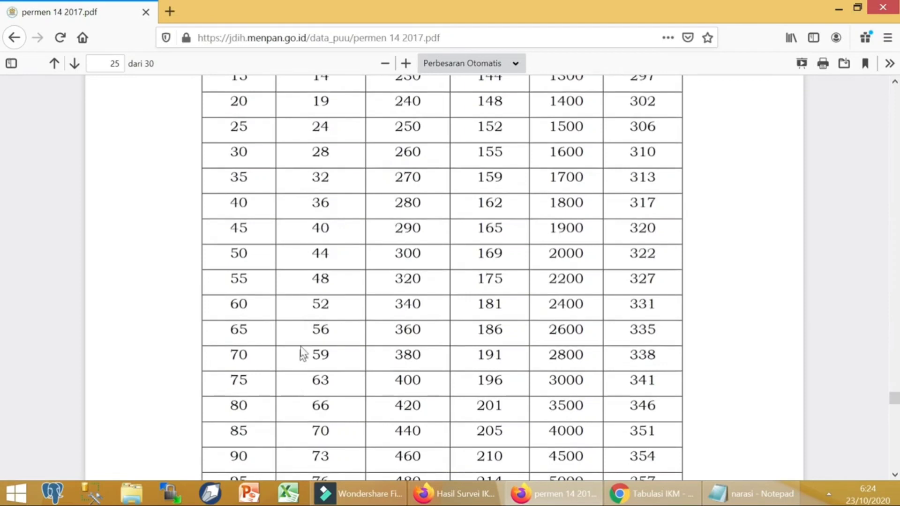
scroll(303, 356, "up", 3)
left_click_drag(313, 300, 258, 307)
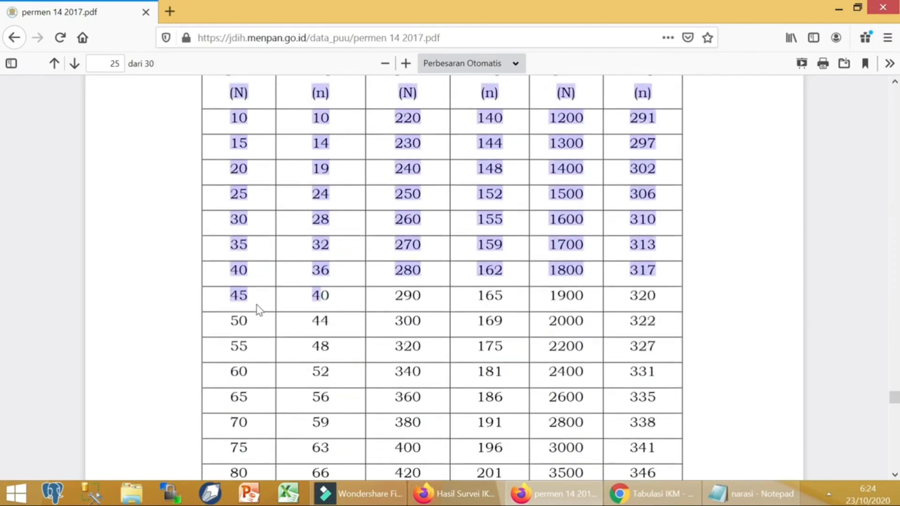
scroll(257, 308, "up", 3)
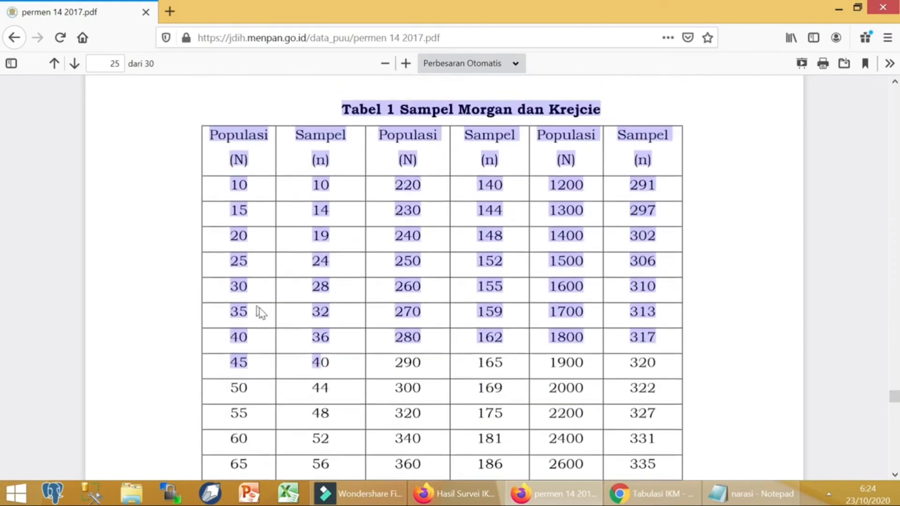
left_click(253, 371)
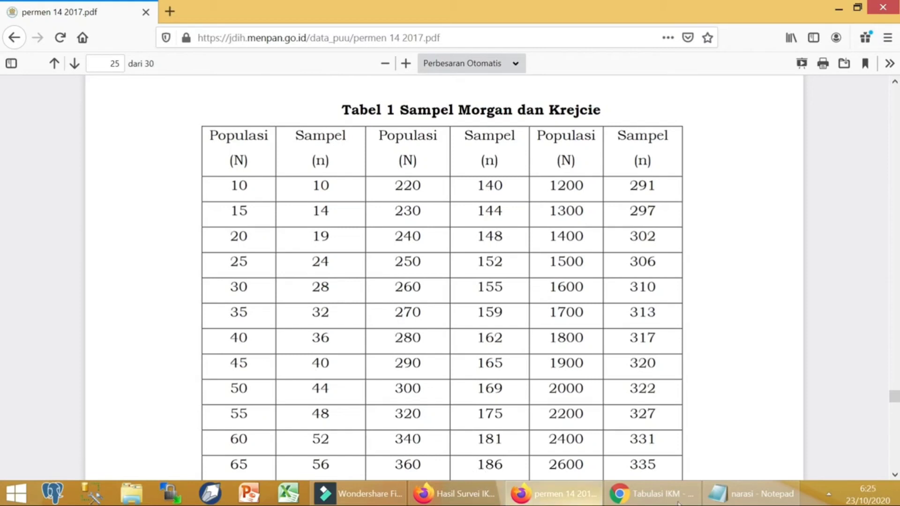
Step: Switch to the Tabulasi IKM spreadsheet in Chrome and enter the labels TOTAL and NRR in cells P42 and P43
left_click(653, 502)
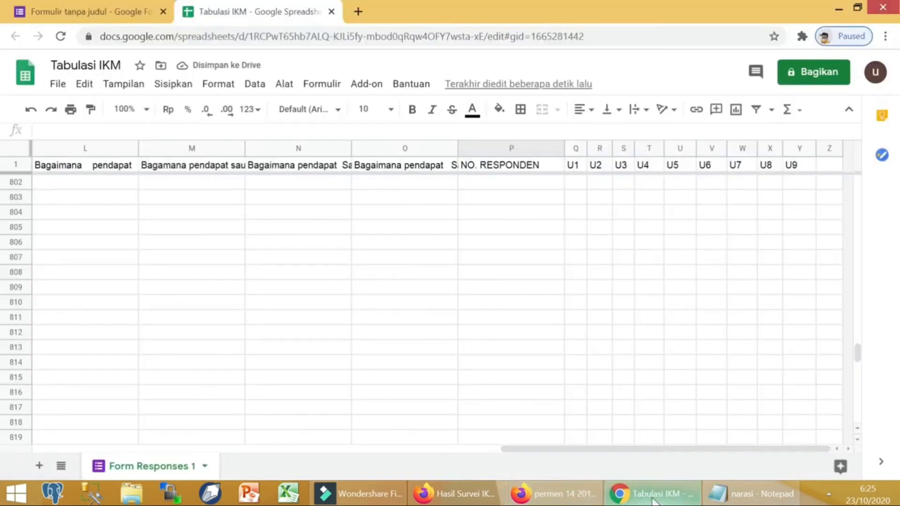
left_click(510, 185)
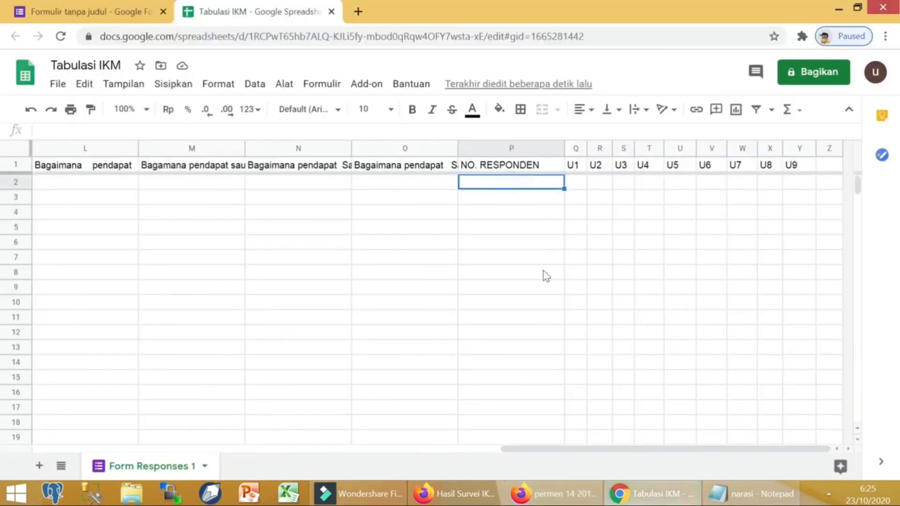
scroll(544, 276, "down", 8)
scroll(263, 293, "up", 2)
left_click(69, 256)
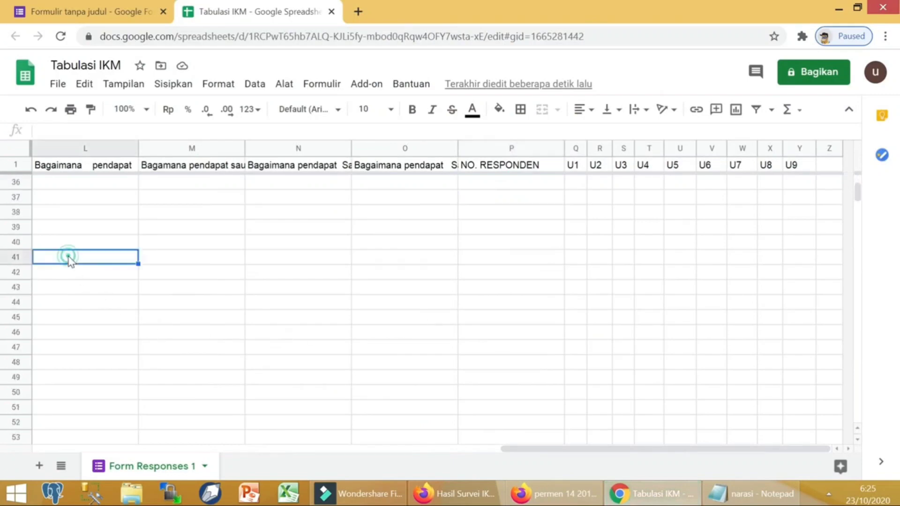
left_click(508, 273)
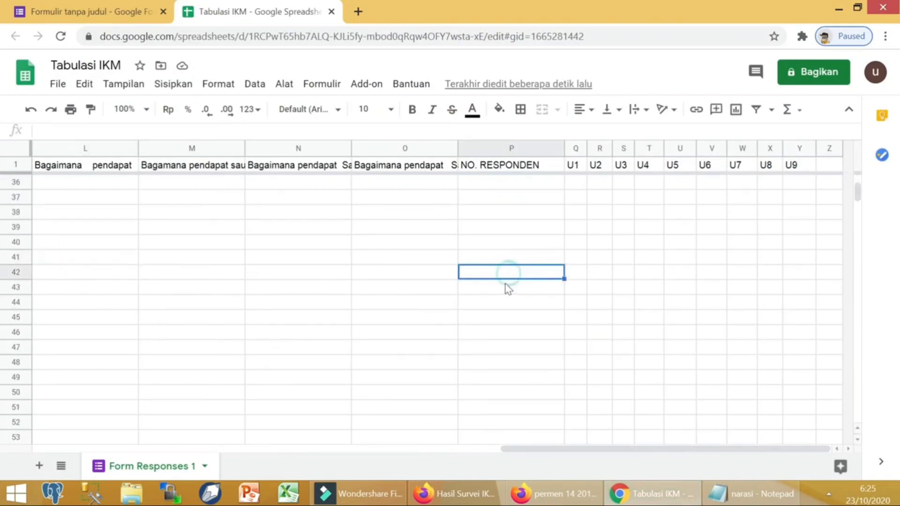
left_click(506, 288)
left_click(509, 271)
type("TOT")
key("Return")
type("NRR")
key("Return")
Step: Enter the labels NRR TERTIMBANG and IKM in cells P44 and P45
type("N")
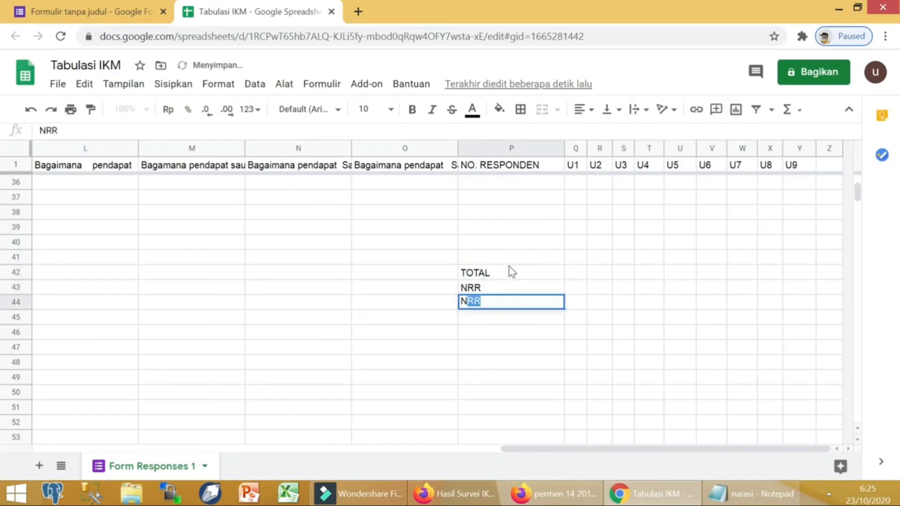
type("RR TER")
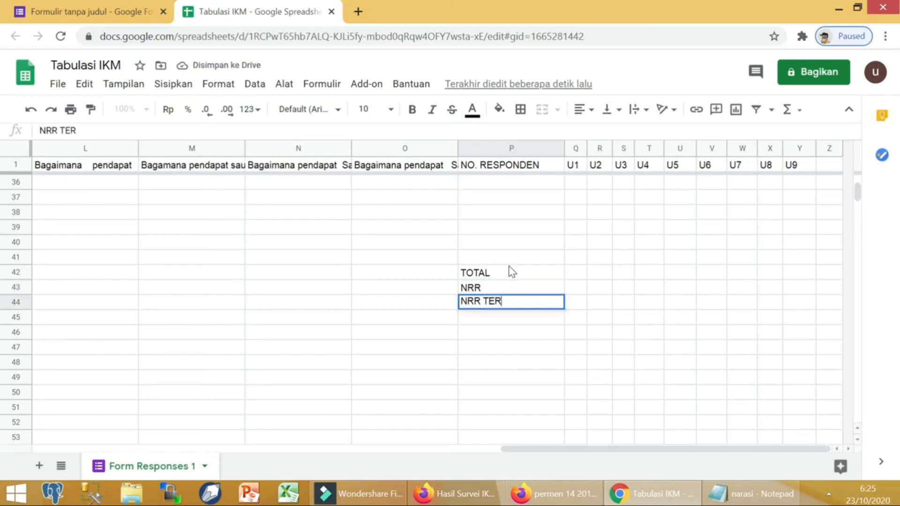
type("TIMBANG")
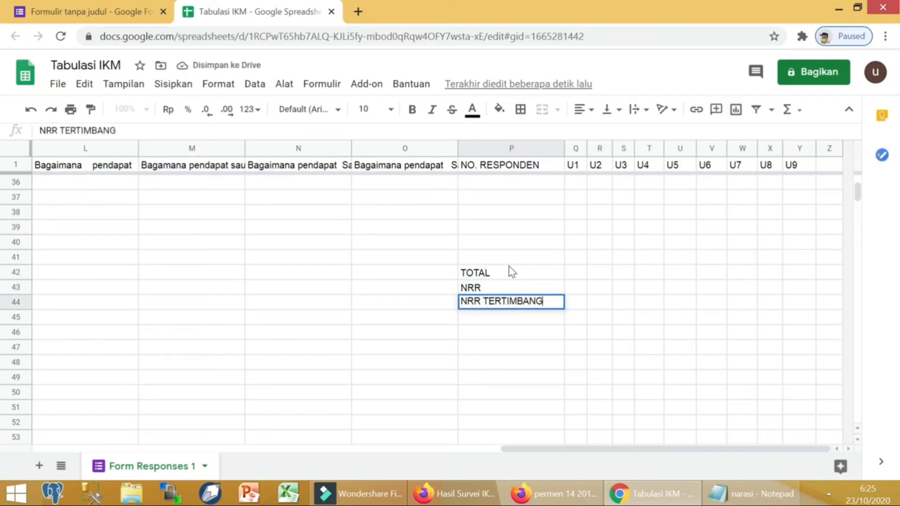
key("Return")
type("IKM")
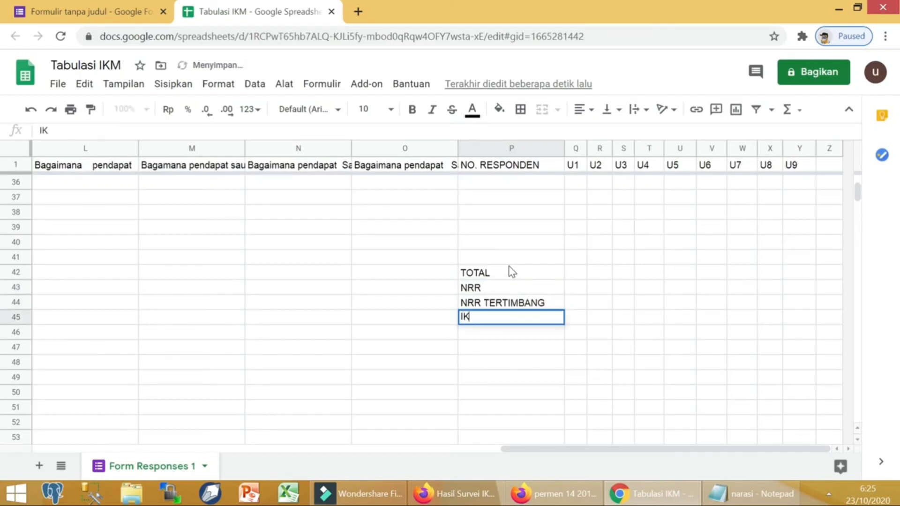
key("Tab")
key("Left")
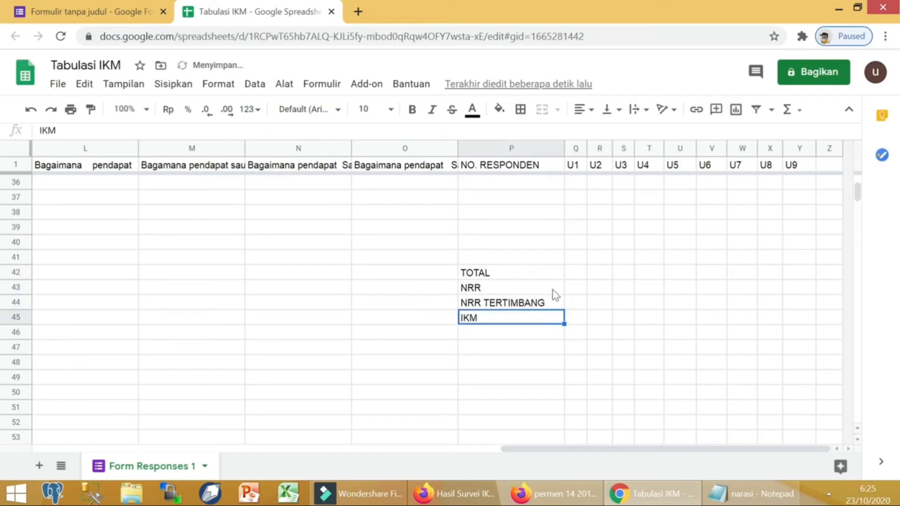
Step: Enter the formula =LEFT(F2)*1 in cell Q2 under the U1 header
scroll(528, 275, "up", 10)
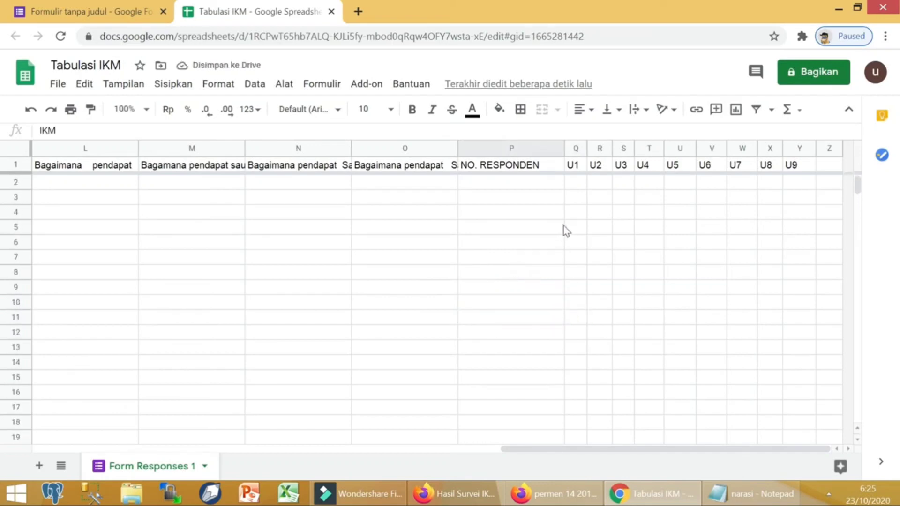
left_click(581, 183)
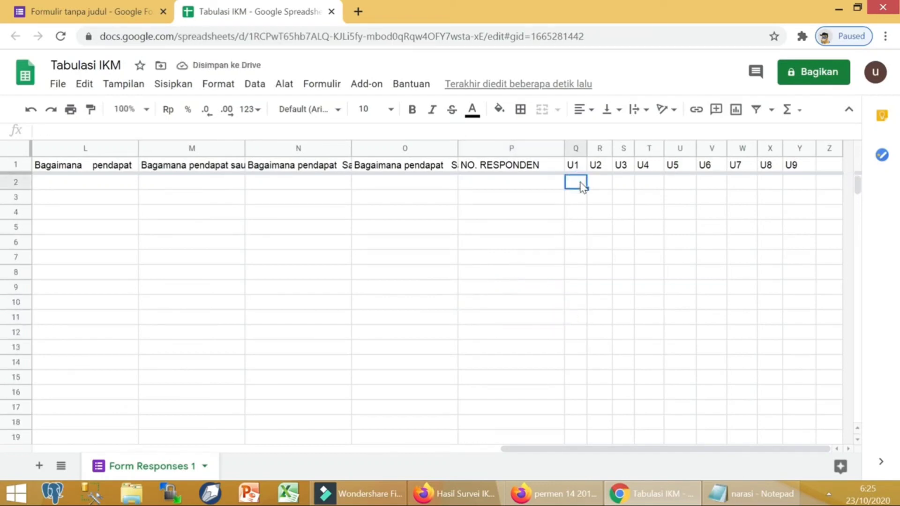
type("=")
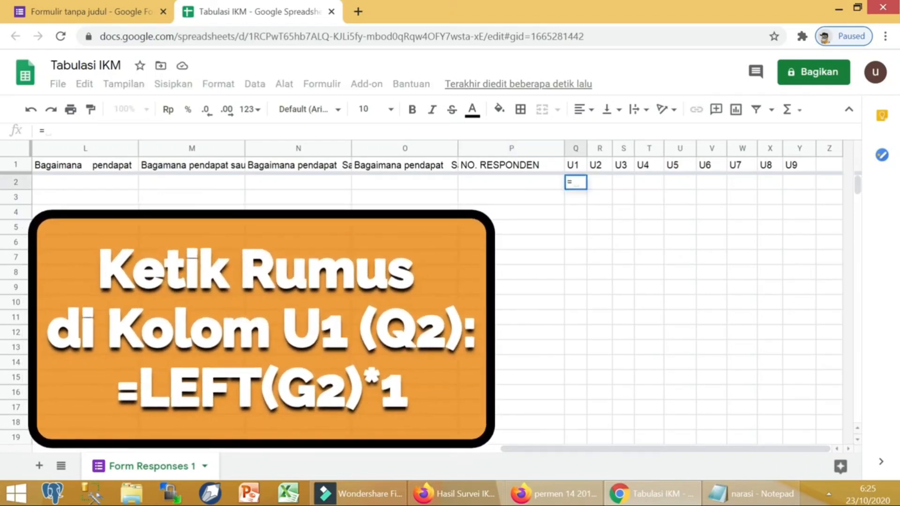
type("LEFT(")
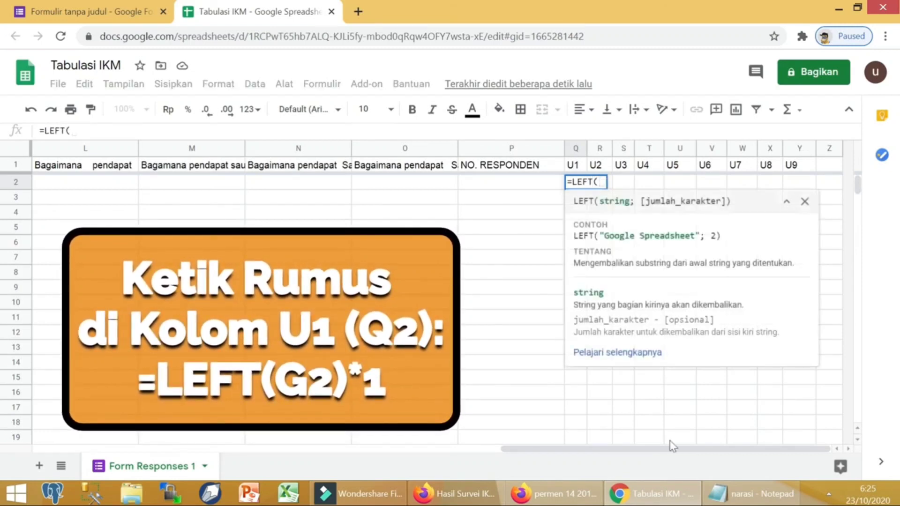
left_click_drag(628, 449, 312, 357)
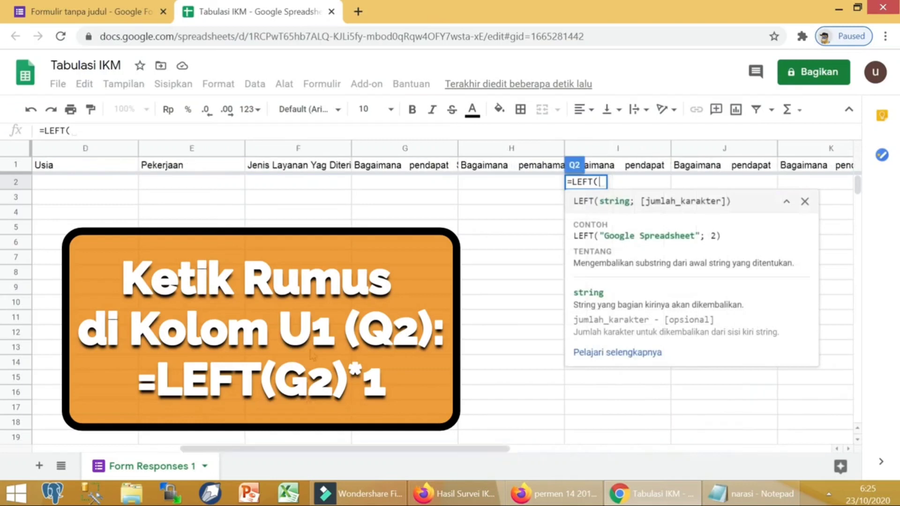
left_click(275, 183)
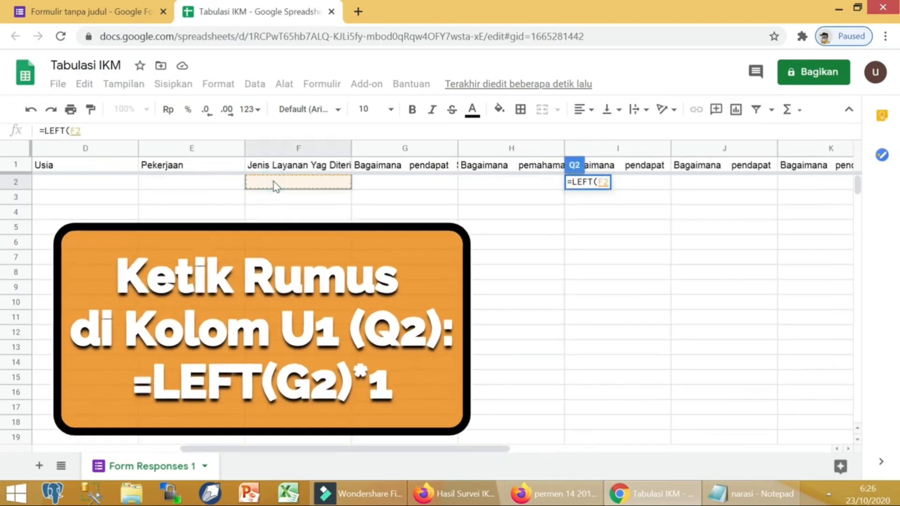
type(")*1")
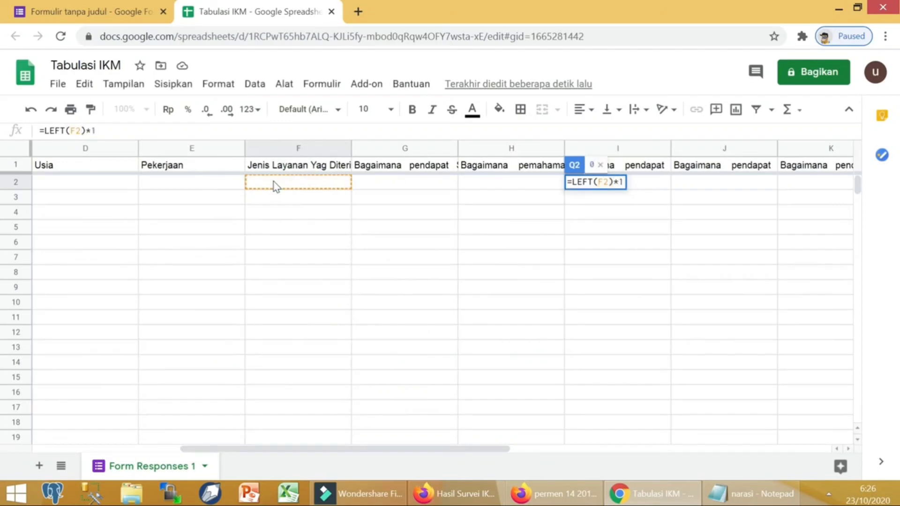
key("Return")
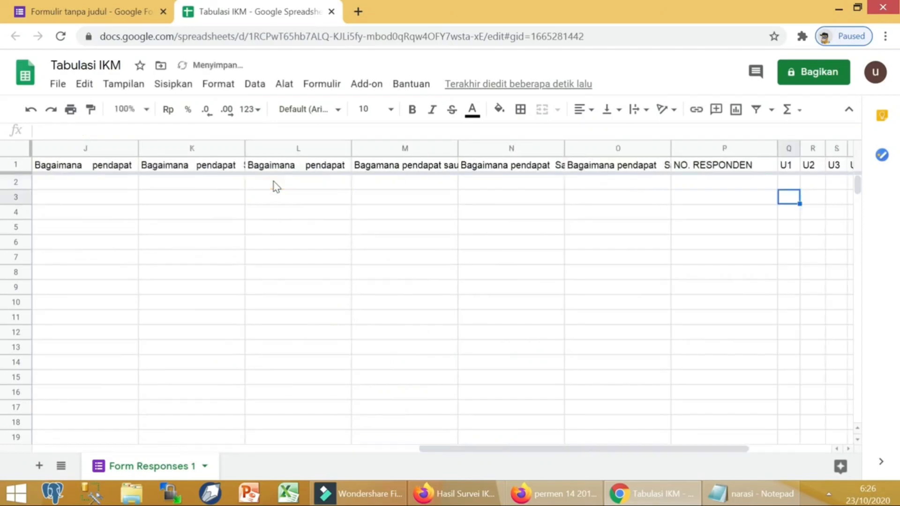
Step: Copy the Q2 formula across the U1 to U9 columns and down to row 41, filling Q2:Y41
key("Up")
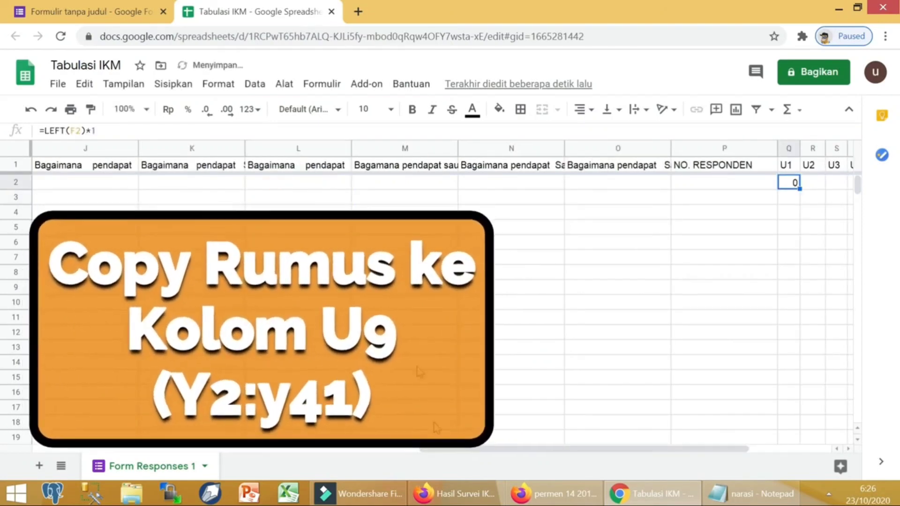
left_click_drag(539, 454, 663, 462)
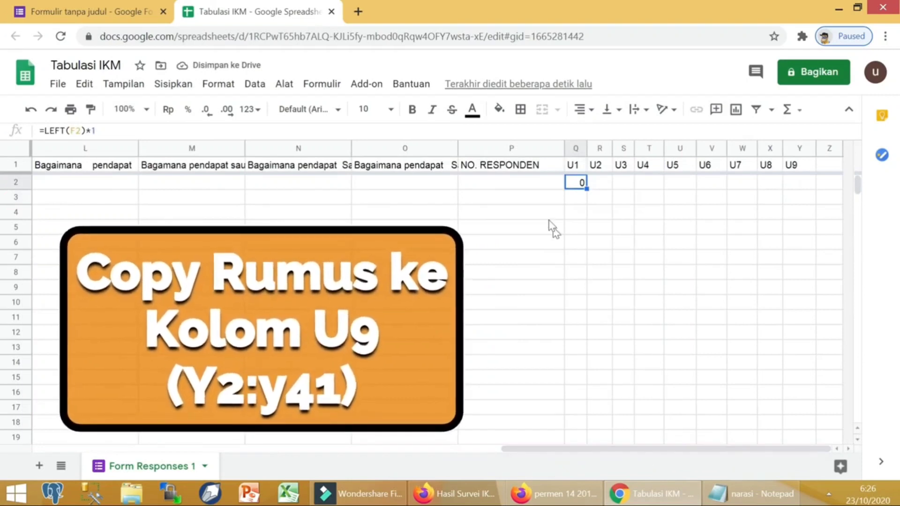
left_click_drag(588, 188, 814, 417)
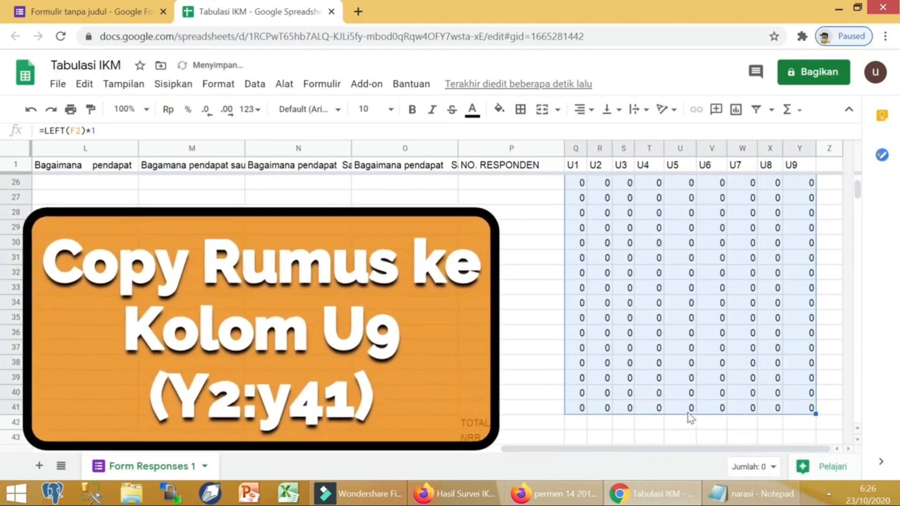
Step: Enter =SUM(Q2:Q41) in the TOTAL row at Q42 and copy the formula across to Y42
scroll(618, 384, "down", 2)
left_click(583, 316)
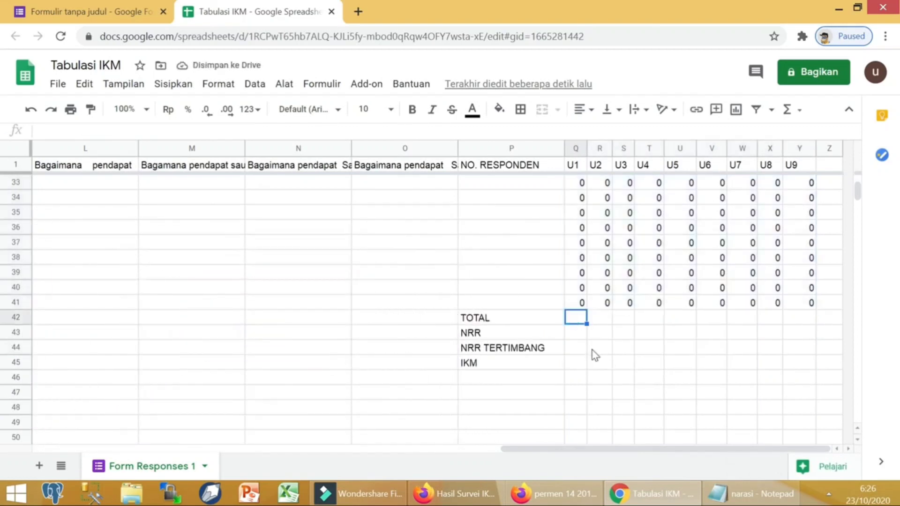
type("=")
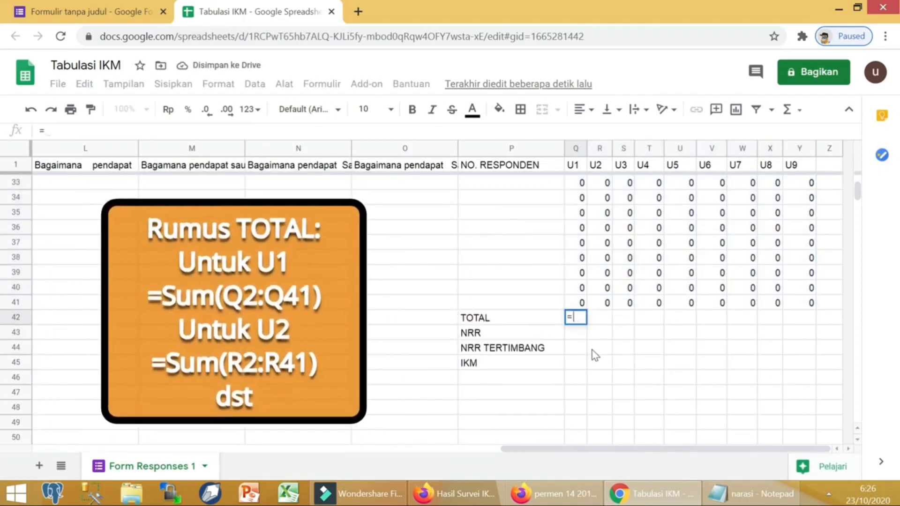
type("SUM")
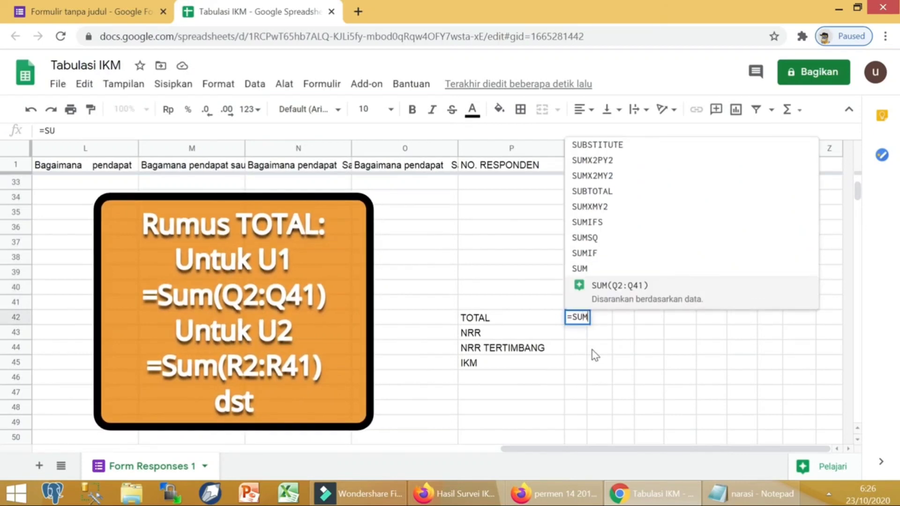
type("(")
key("Up")
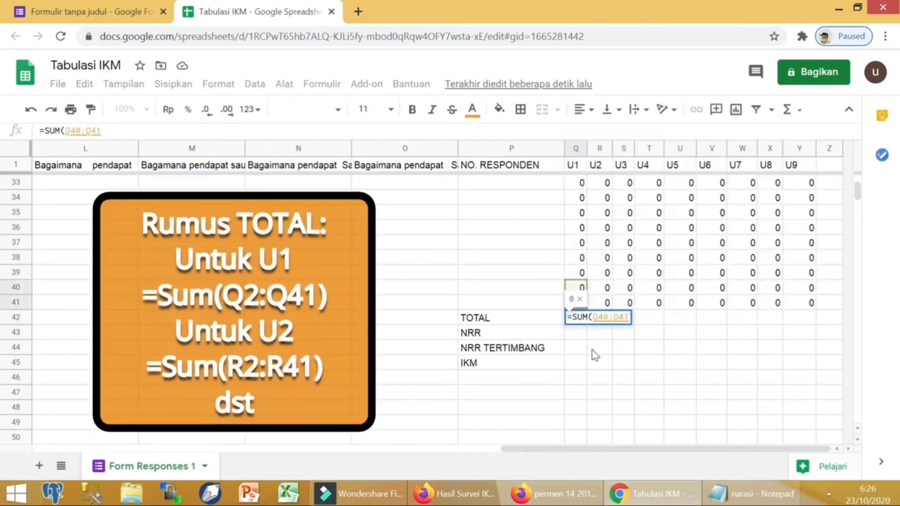
key("ctrl+shift+Up")
key("Return")
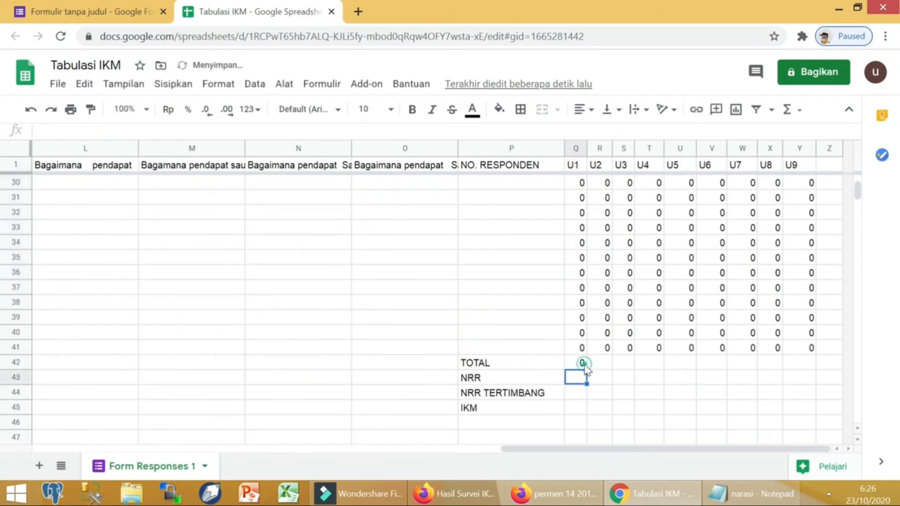
left_click(583, 364)
left_click_drag(587, 367, 812, 382)
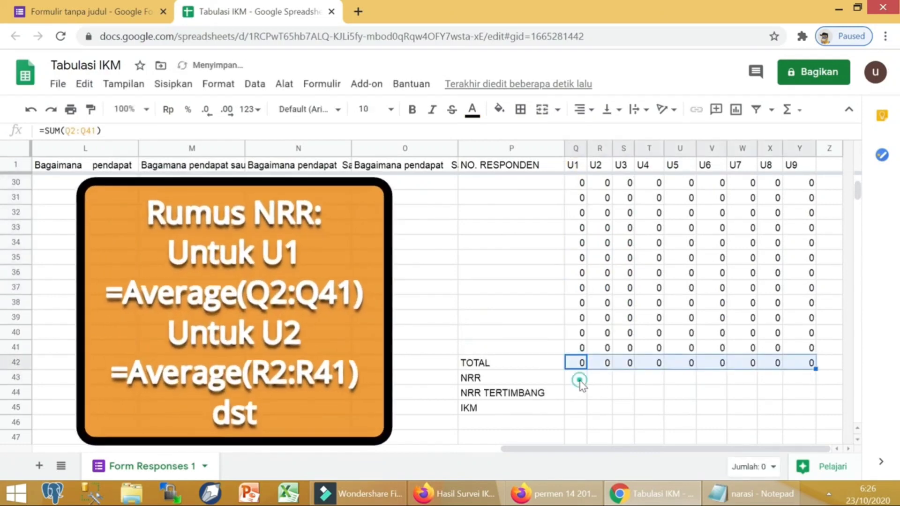
Step: Enter the formula =AVERAGE(Q2:Q41) in cell Q43 of the NRR row
left_click(582, 380)
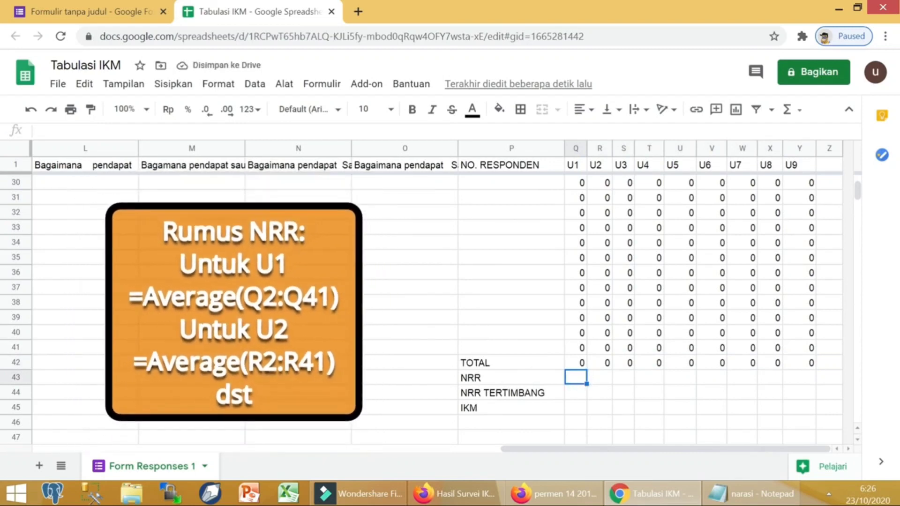
type("=AV")
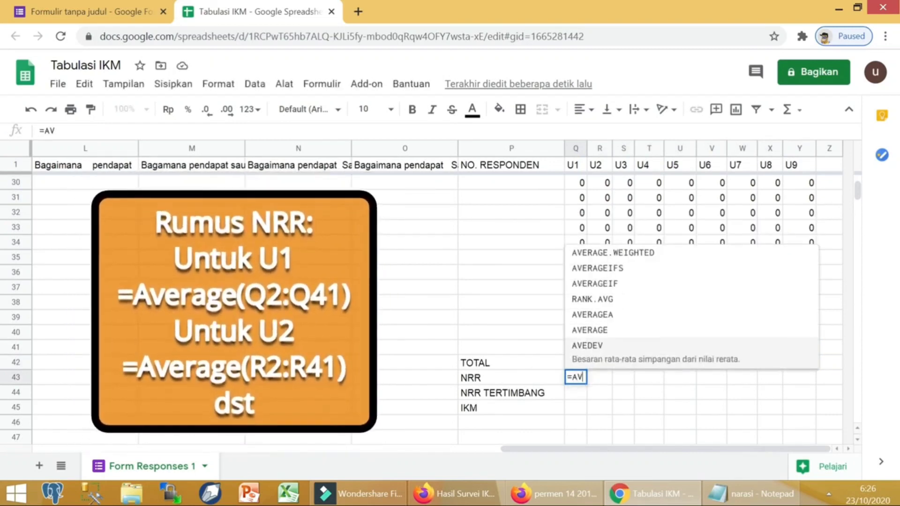
type("ERA")
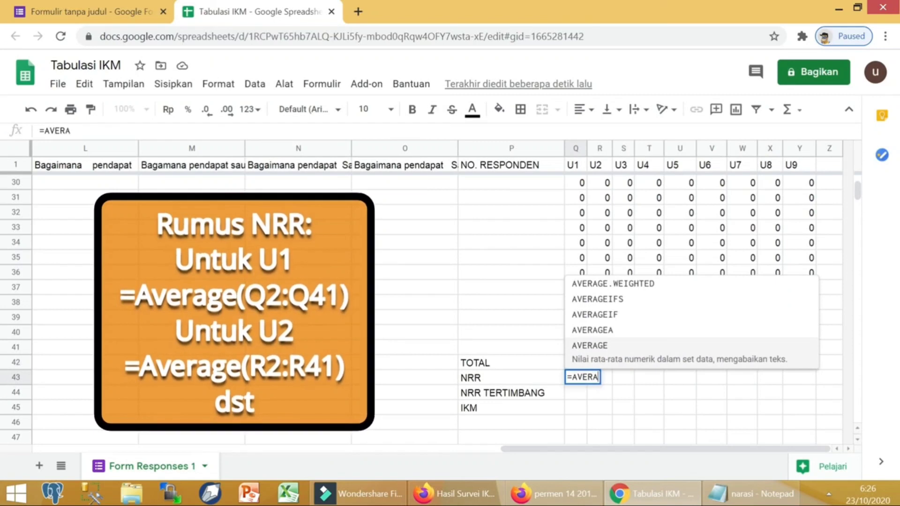
type("GE(")
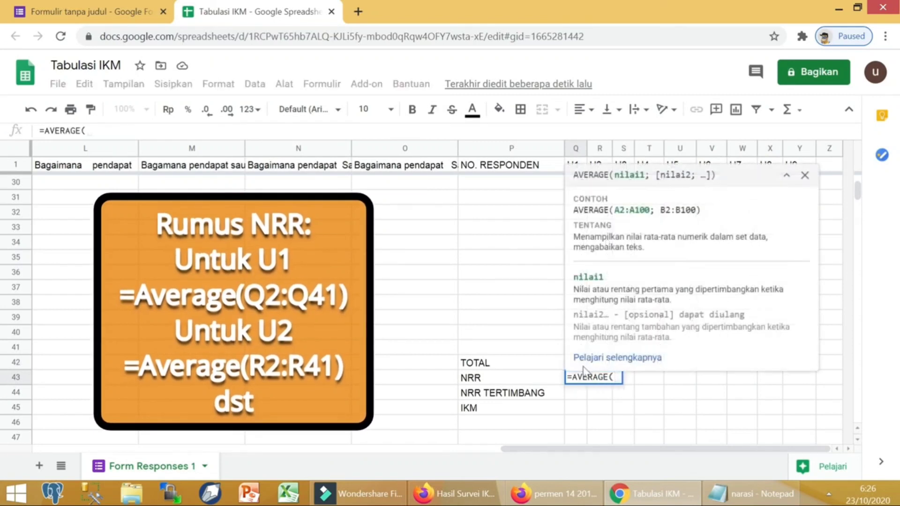
left_click(561, 333)
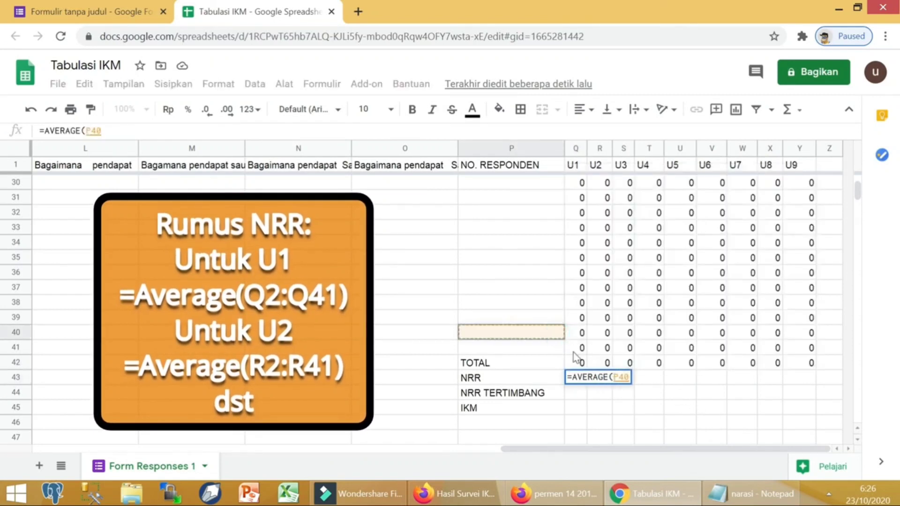
left_click(576, 348)
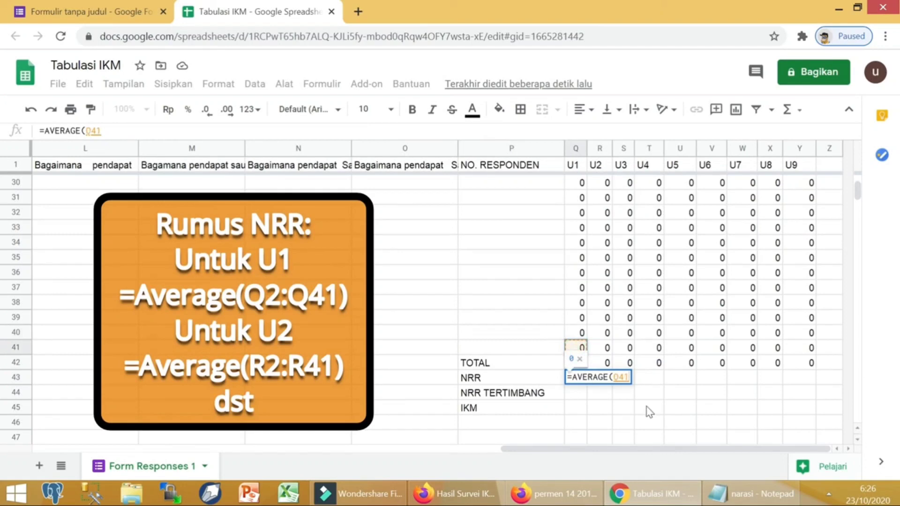
key("ctrl+shift+Up")
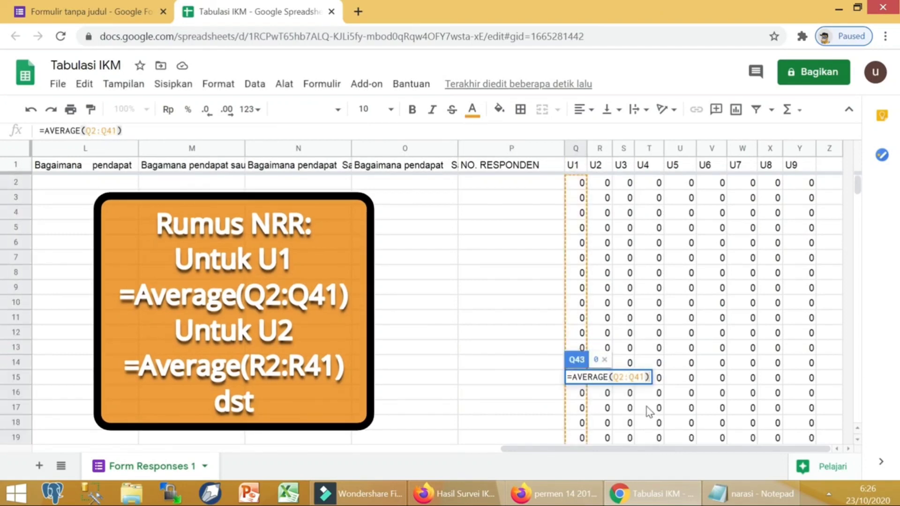
key("Return")
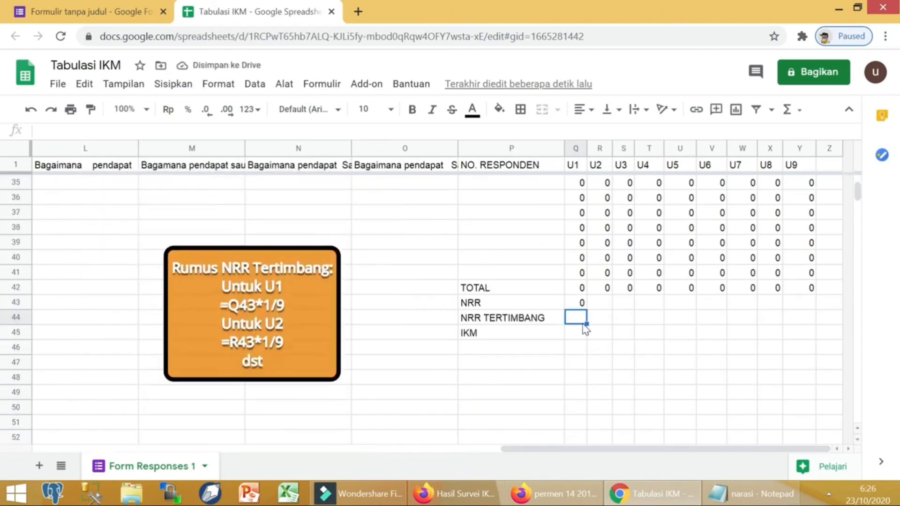
Step: Enter =Q43*1/9 in cell Q44 and copy the Q43:Q44 formulas across the U1 to U9 columns to Y44
type("=Q43")
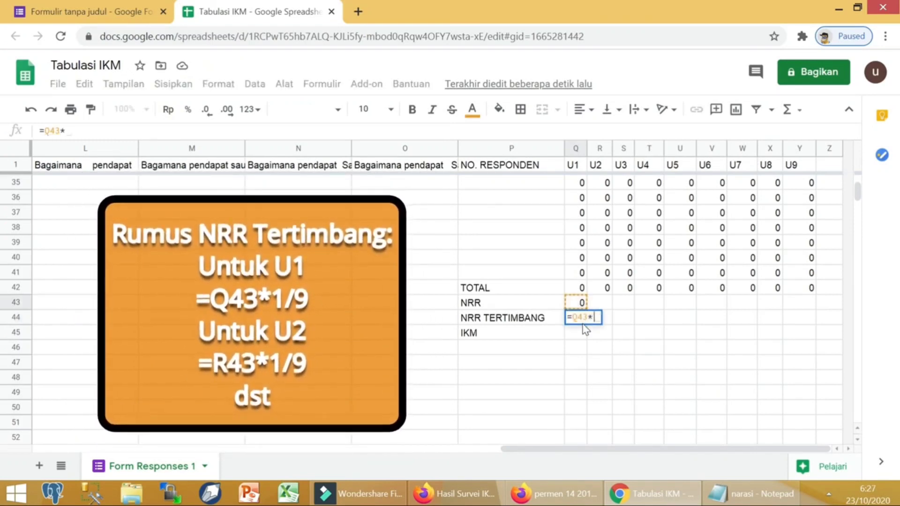
type("*")
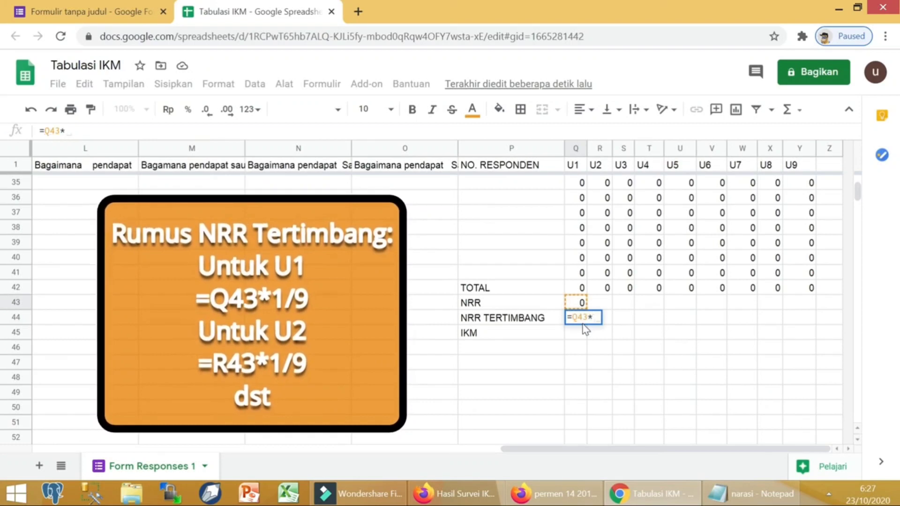
type("1/9")
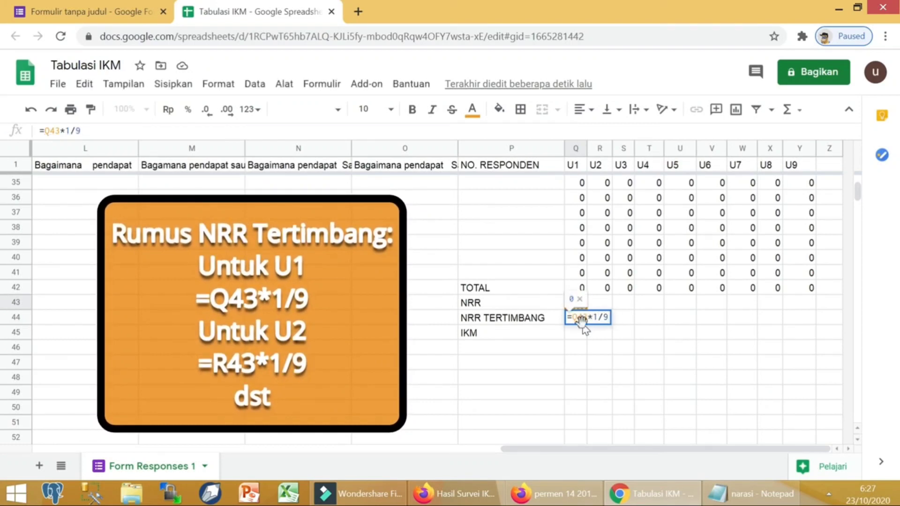
key("Return")
left_click(581, 304)
left_click_drag(581, 305, 798, 323)
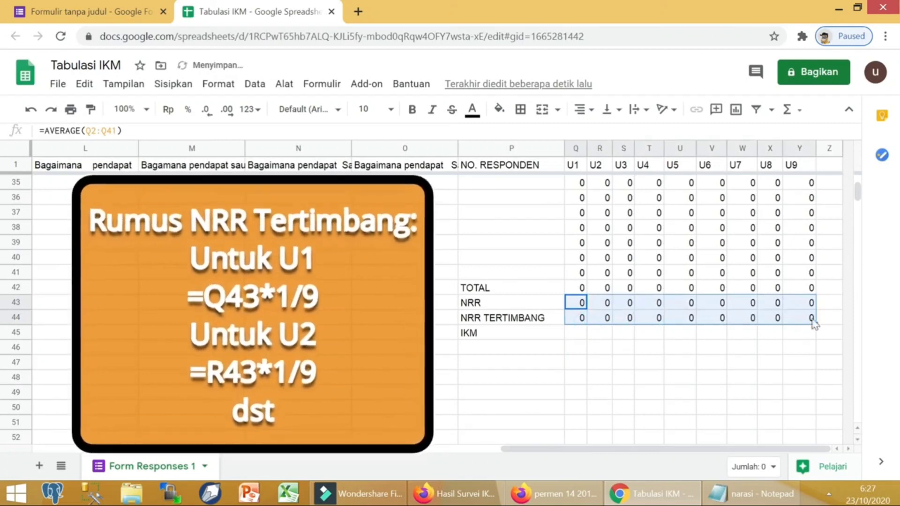
Step: Enter =SUM(Q44:Y44) in cell Z44 to total the NRR TERTIMBANG row
left_click(830, 318)
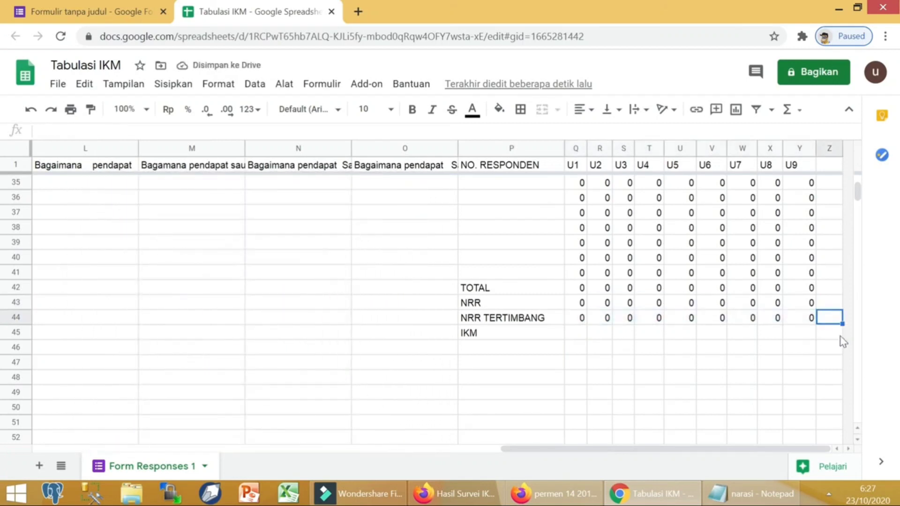
type("=")
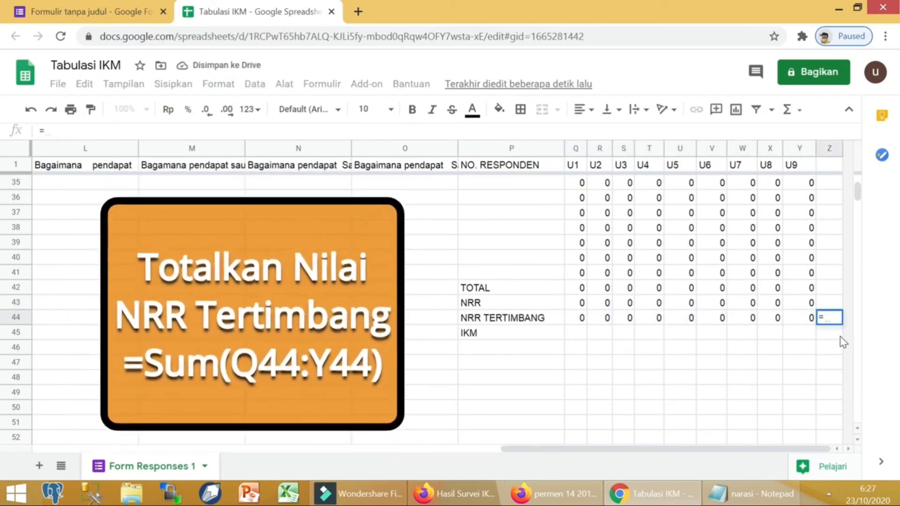
type("SUM")
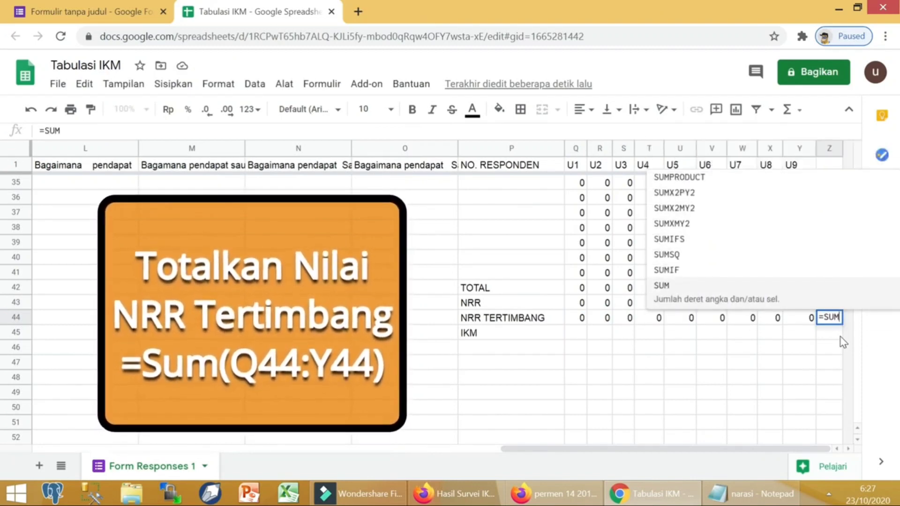
type("(")
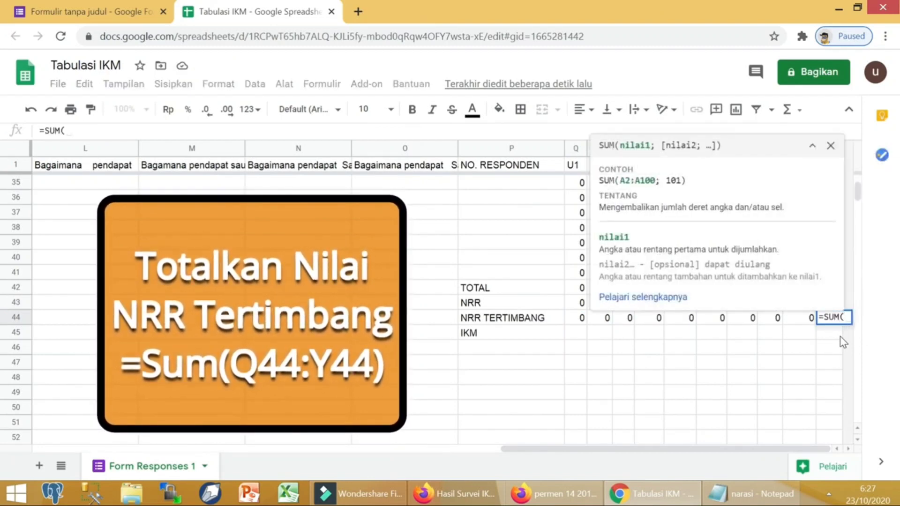
key("Left")
key("shift+Left")
key("shift+Left")
key("shift+Left")
key("shift+Left")
key("shift+Left")
key("shift+Left")
key("shift+Left")
key("shift+Left")
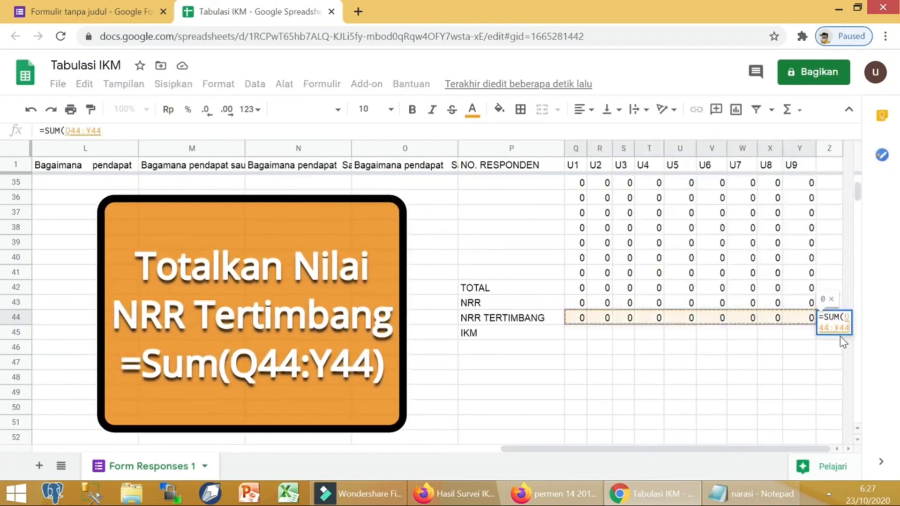
type(")")
key("Return")
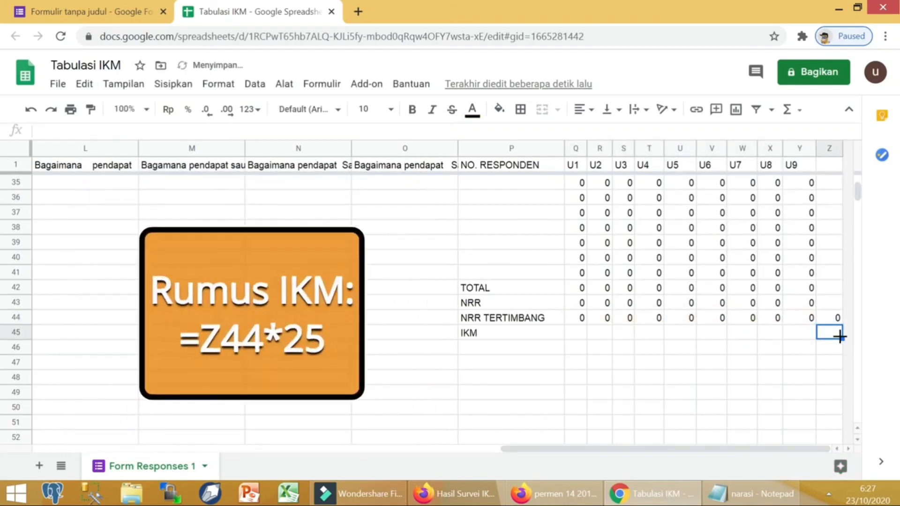
Step: Enter the IKM formula =Z44*25 in cell Z45
type("=")
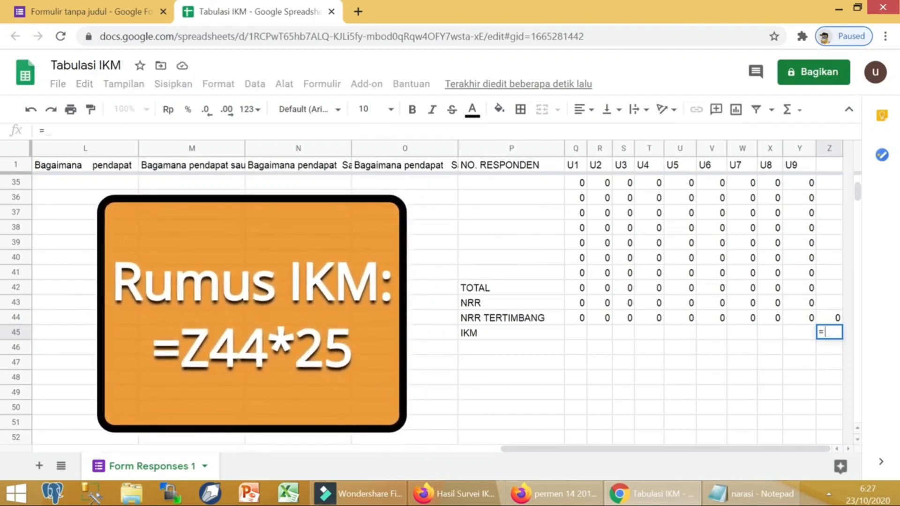
left_click(820, 319)
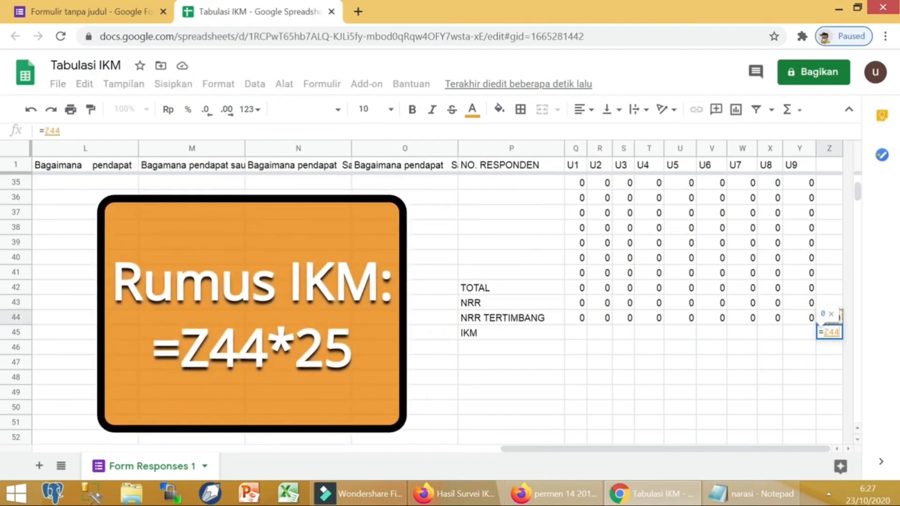
type("*25")
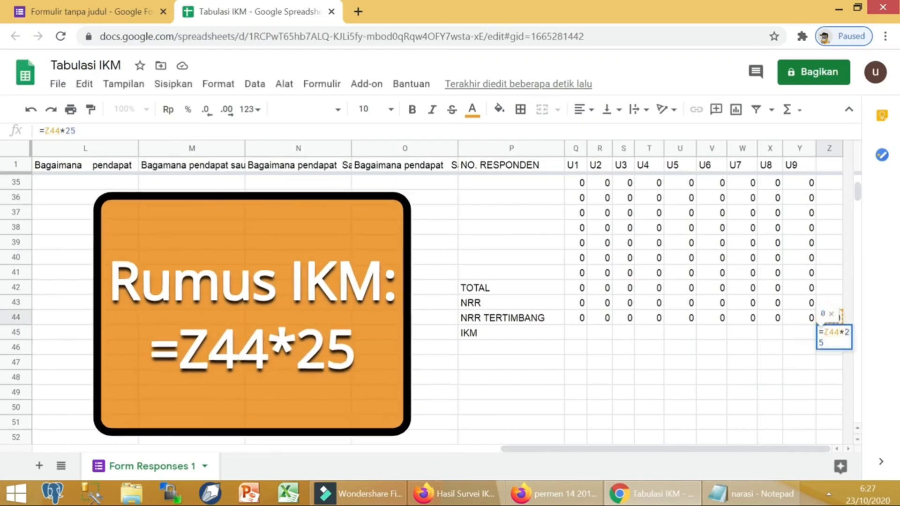
key("Return")
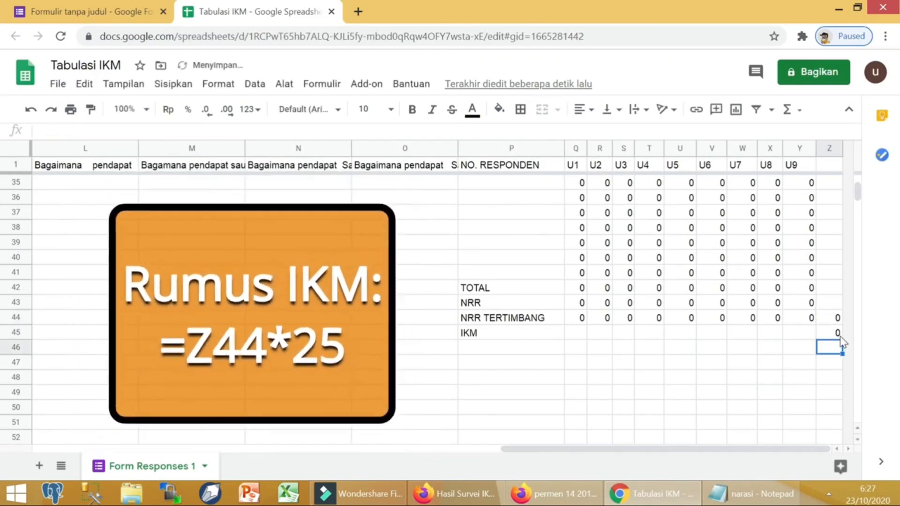
left_click(834, 335)
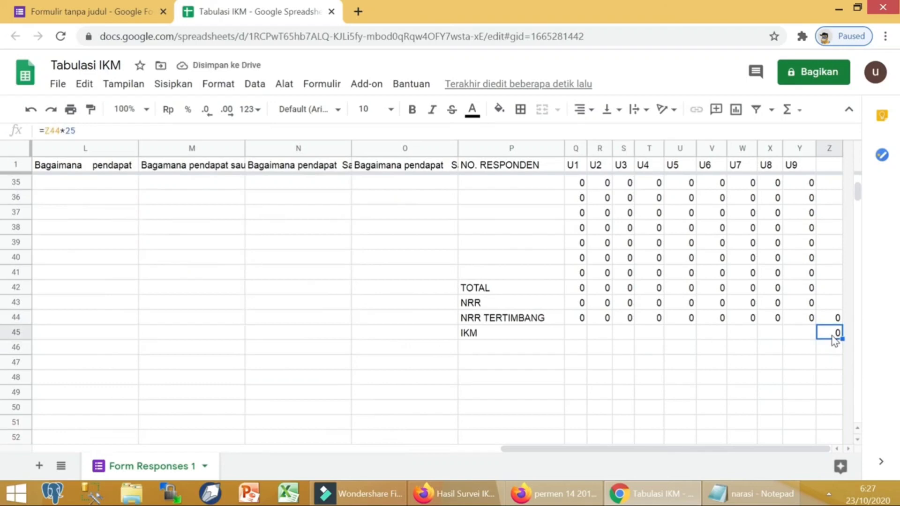
Step: Return to the form editor and copy the form's share link with the Perpendek URL option enabled
scroll(786, 337, "up", 5)
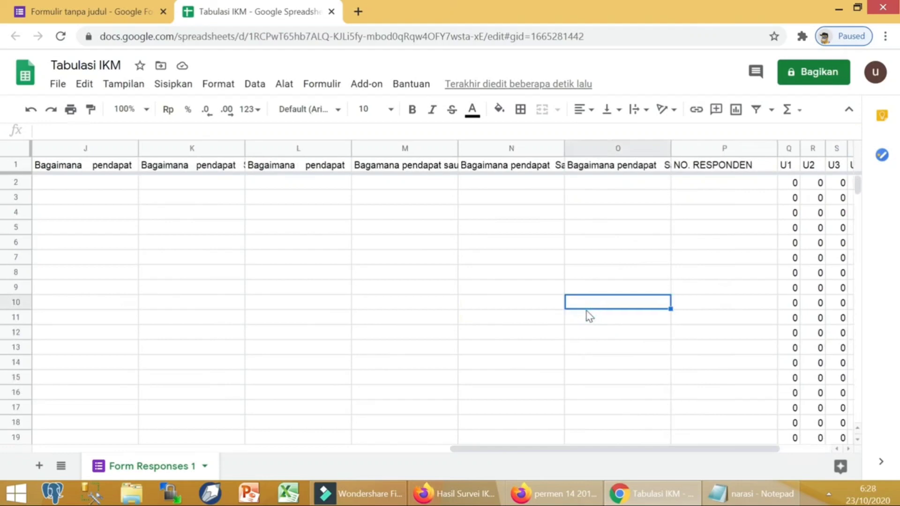
left_click_drag(609, 449, 543, 449)
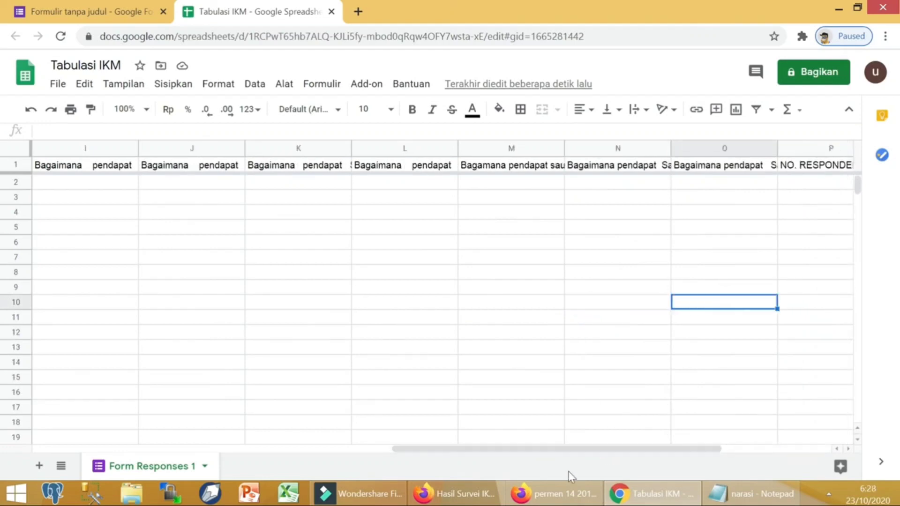
left_click(100, 14)
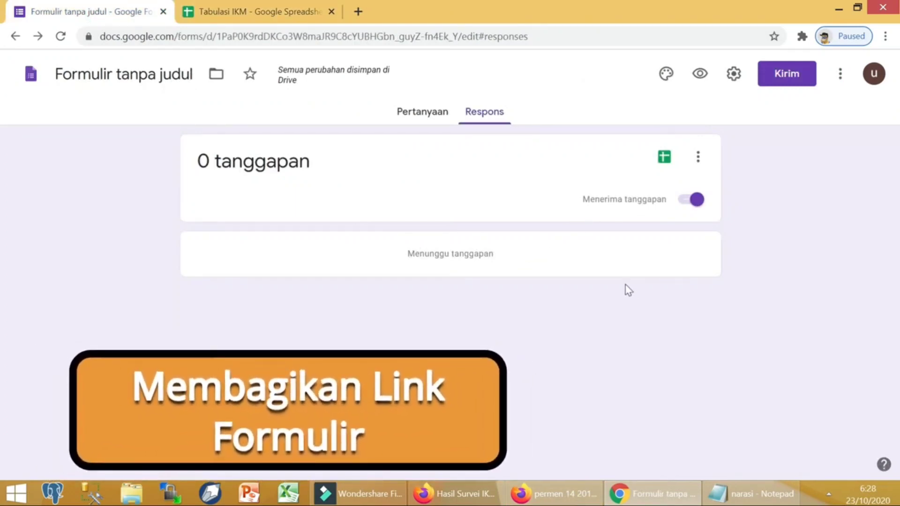
left_click(784, 75)
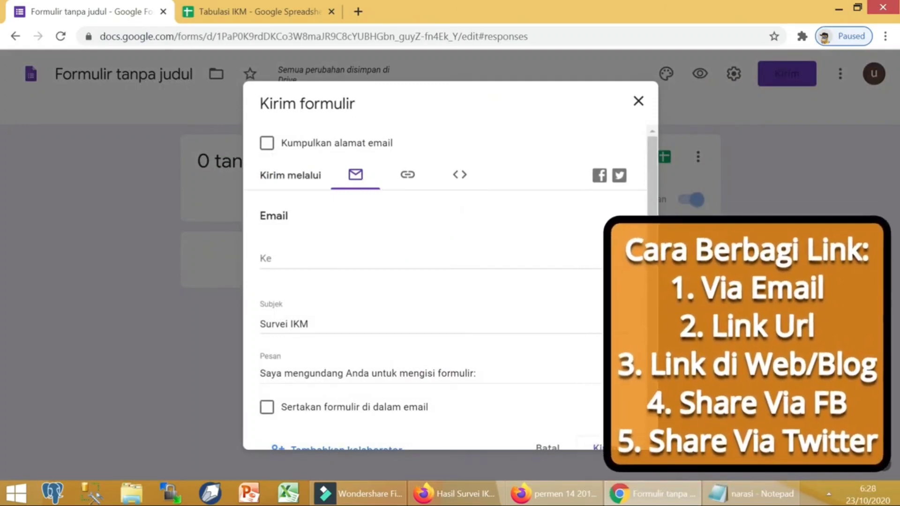
left_click(322, 259)
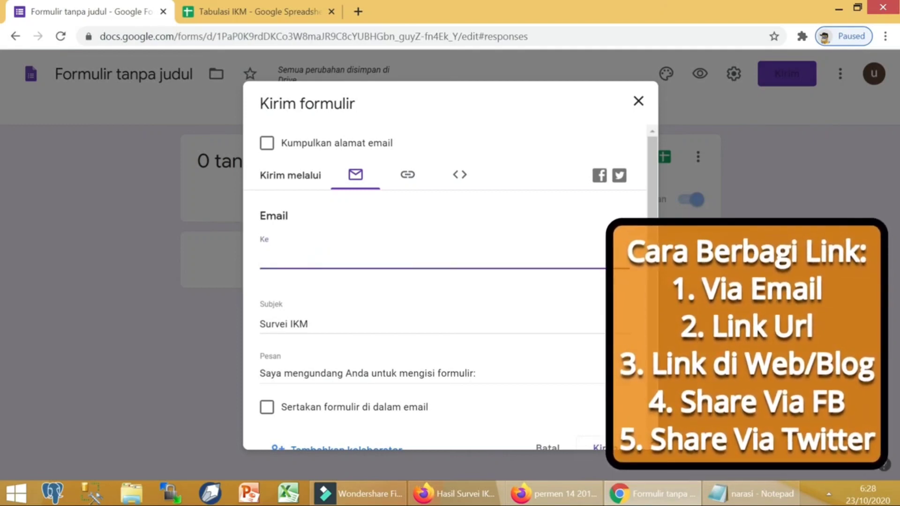
left_click(407, 178)
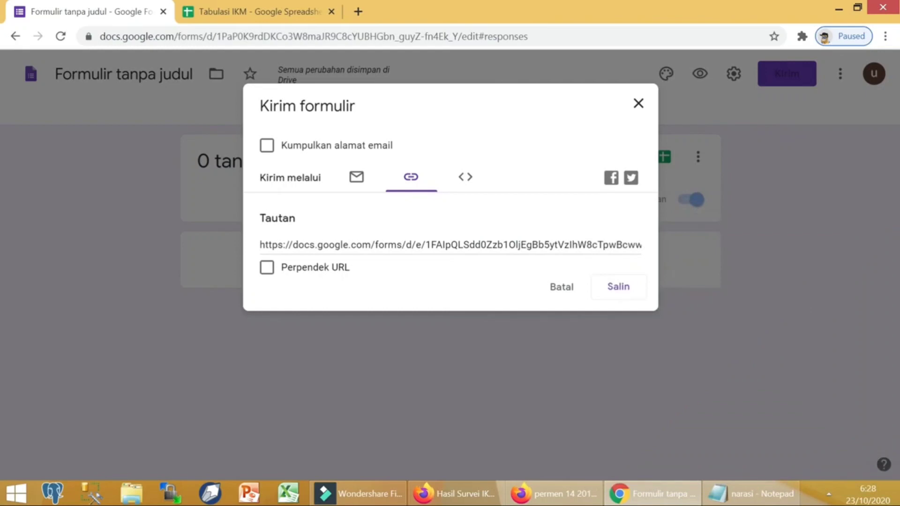
left_click(266, 268)
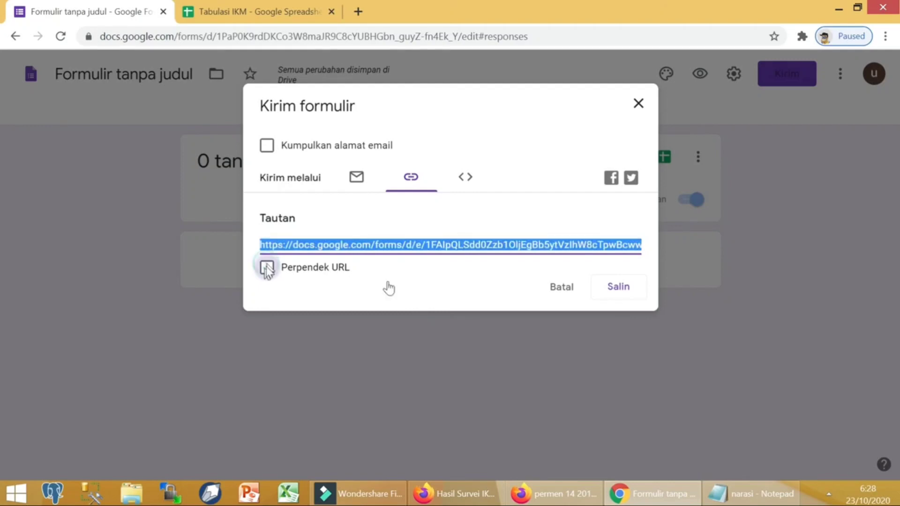
left_click(613, 295)
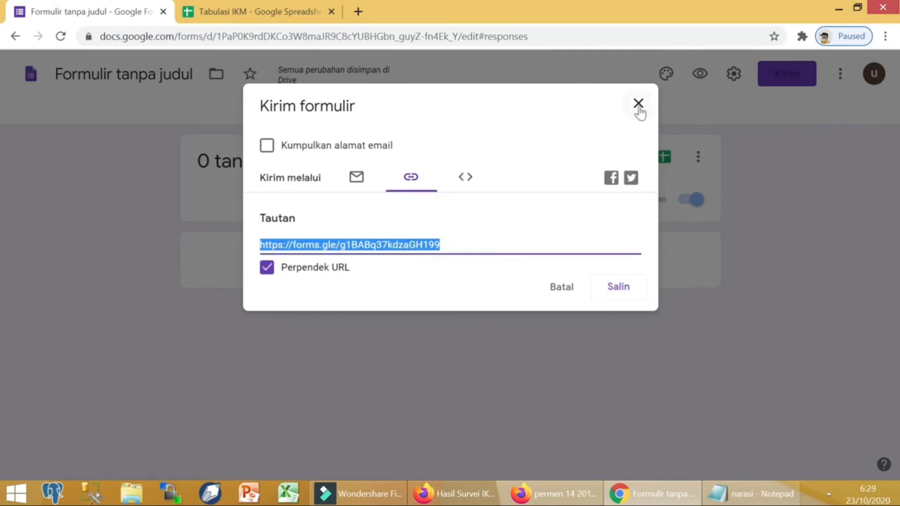
Step: Open the copied short link to Survei IKM in a new browser tab and proceed past its opening page
key("ctrl+t")
right_click(327, 36)
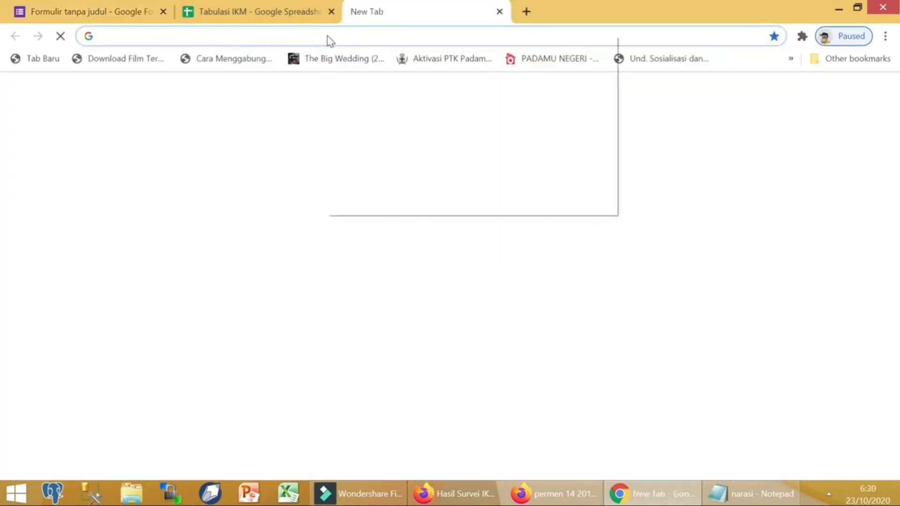
left_click(397, 104)
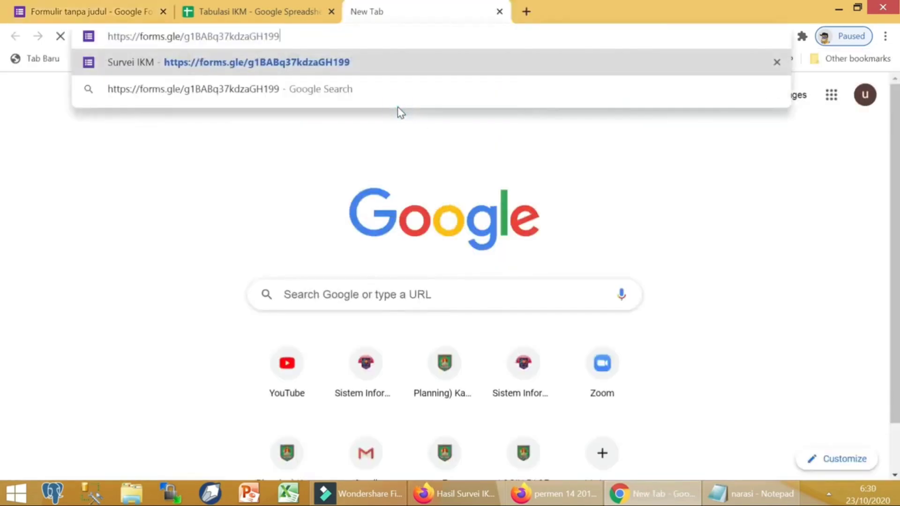
left_click(320, 66)
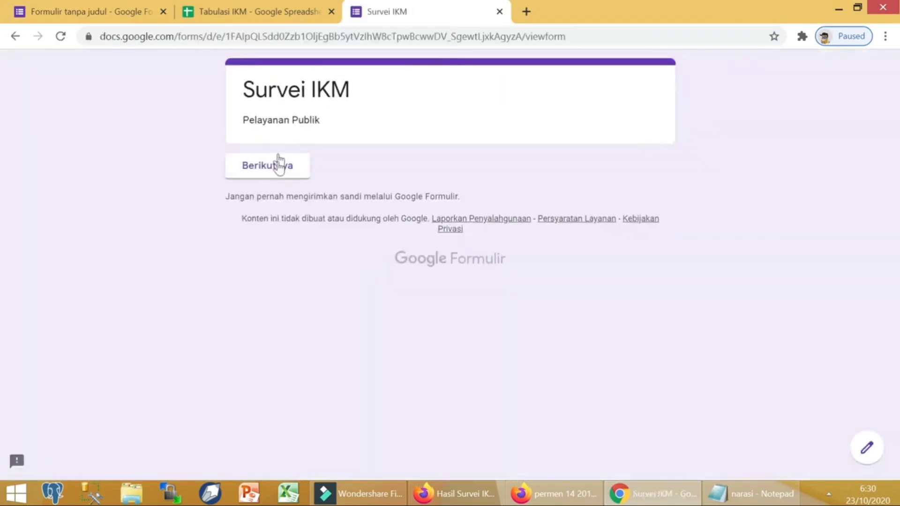
left_click(277, 172)
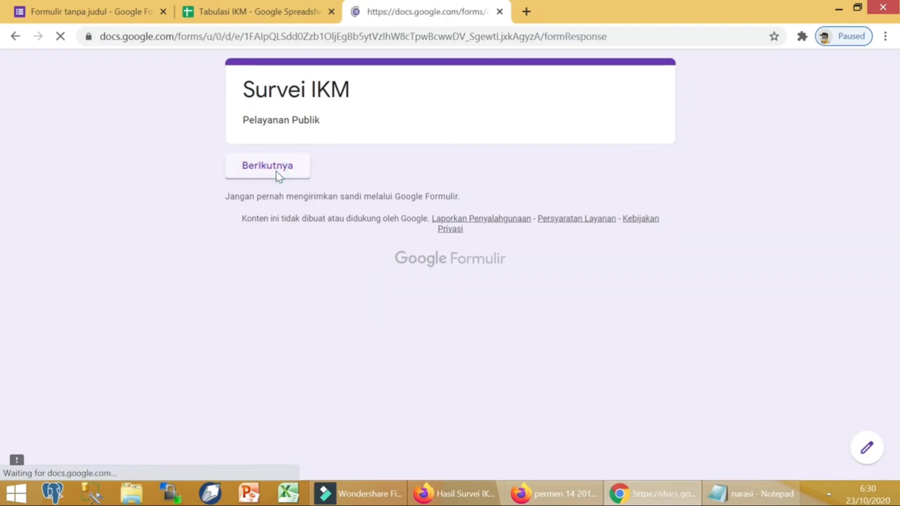
Step: In the Profil section, set Jenis Kelamin to Pria and Pendidikan to S1, and enter 43 for Usia
scroll(344, 154, "down", 5)
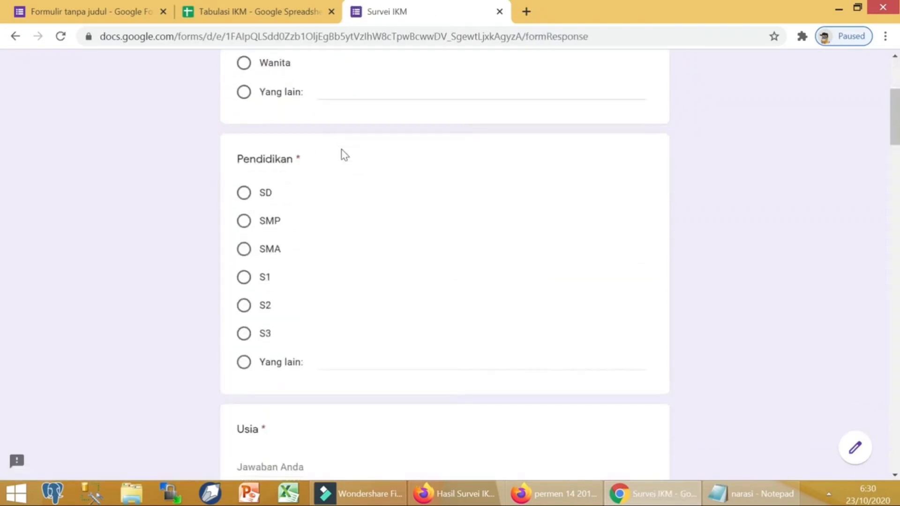
scroll(344, 154, "up", 5)
left_click(268, 246)
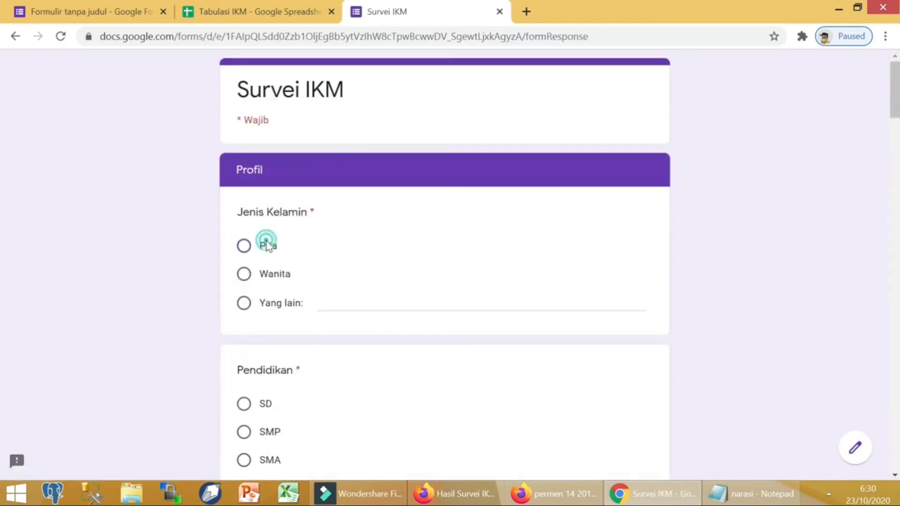
scroll(286, 274, "down", 3)
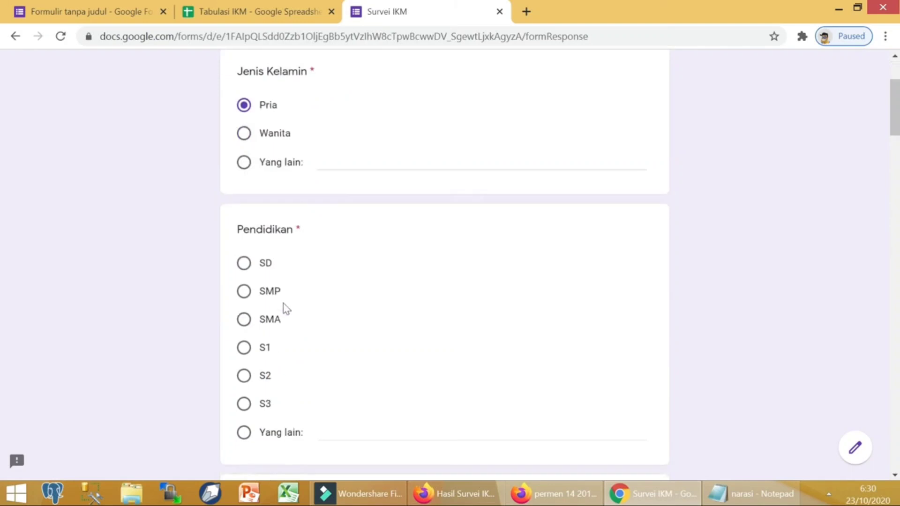
left_click(266, 350)
scroll(268, 355, "down", 3)
scroll(275, 370, "down", 3)
left_click(269, 256)
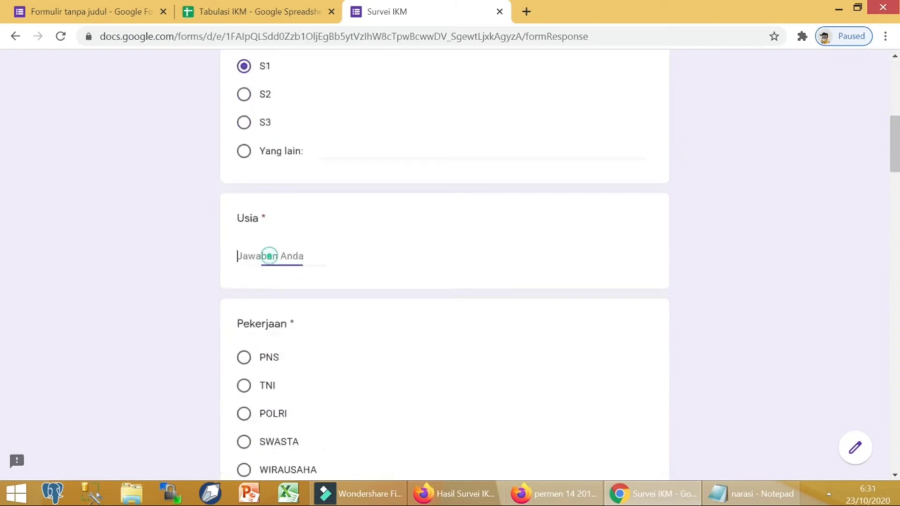
type("43")
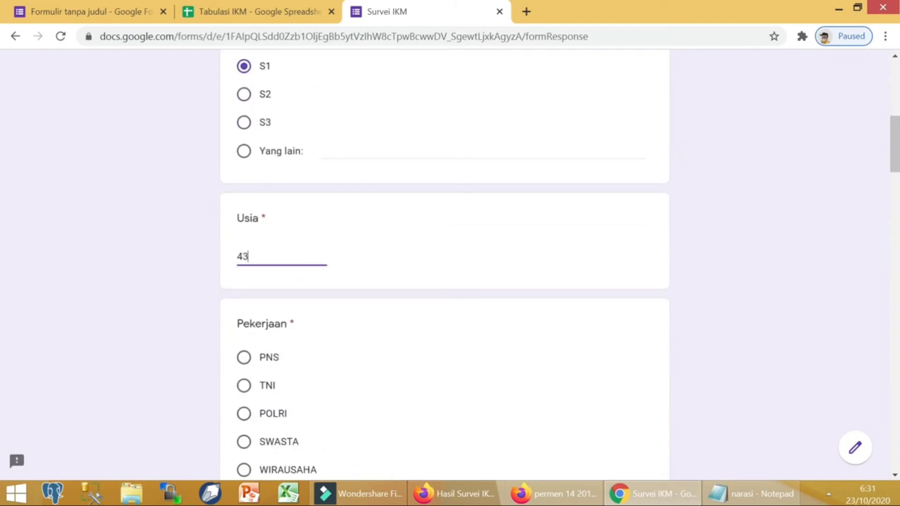
Step: Set Pekerjaan to PNS and enter KTP as the type of service received
left_click(269, 357)
scroll(281, 370, "down", 5)
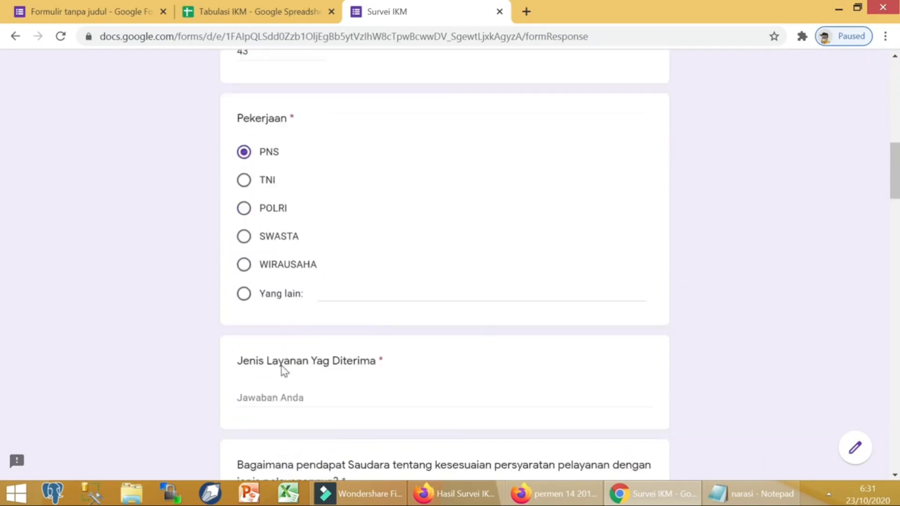
left_click(280, 392)
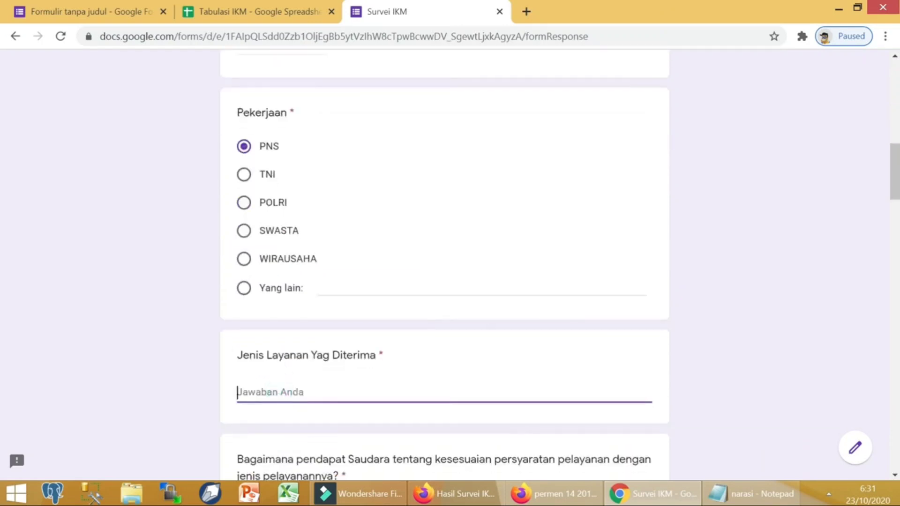
type("KT")
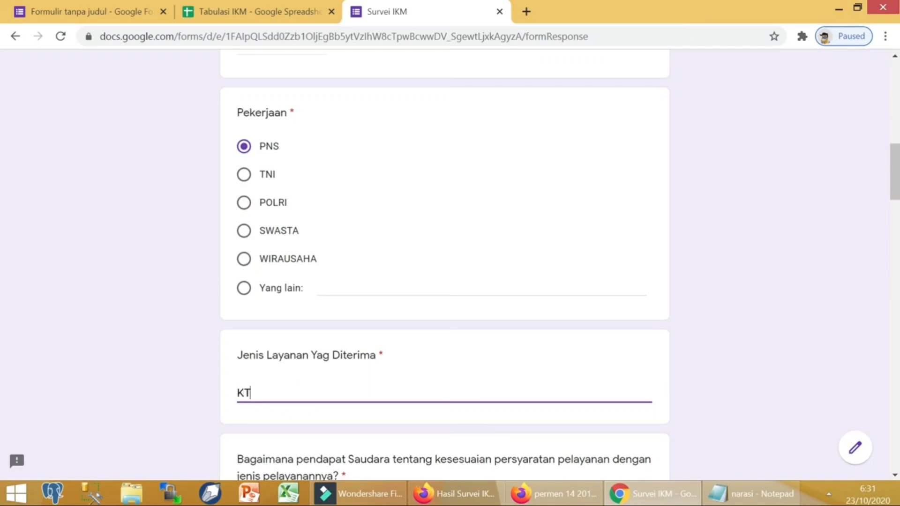
scroll(310, 346, "down", 3)
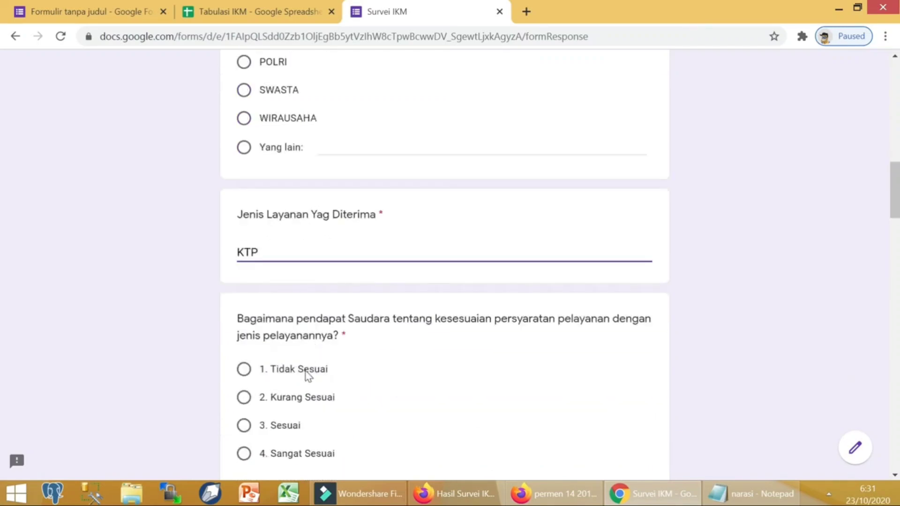
Step: Rate service requirements as 2. Kurang Sesuai, ease of procedure as 4. Sangat Mudah, and service speed as 3. Cepat
scroll(310, 370, "down", 3)
left_click(286, 259)
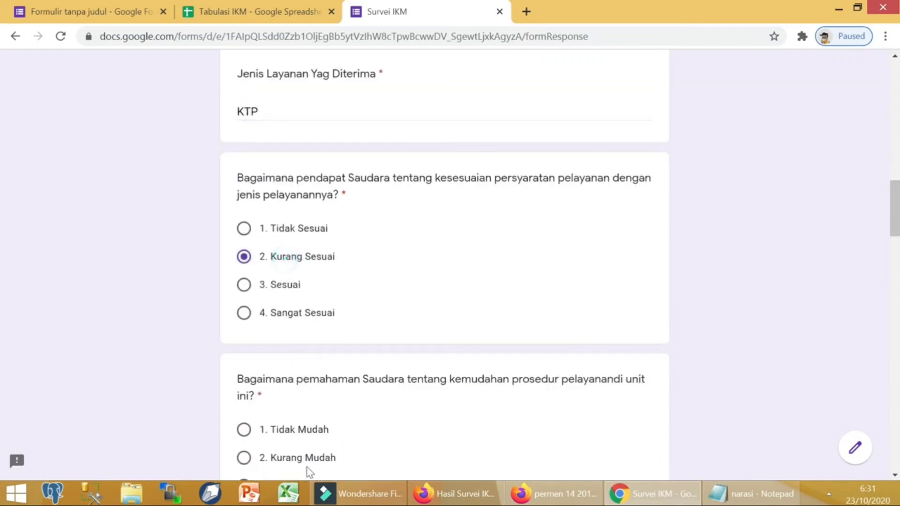
scroll(309, 434, "down", 5)
left_click(285, 311)
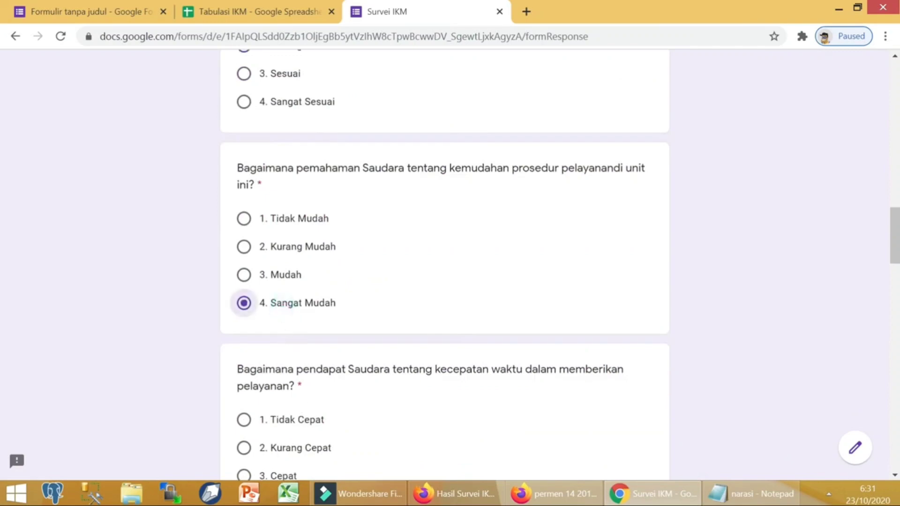
left_click(273, 471)
scroll(287, 435, "down", 3)
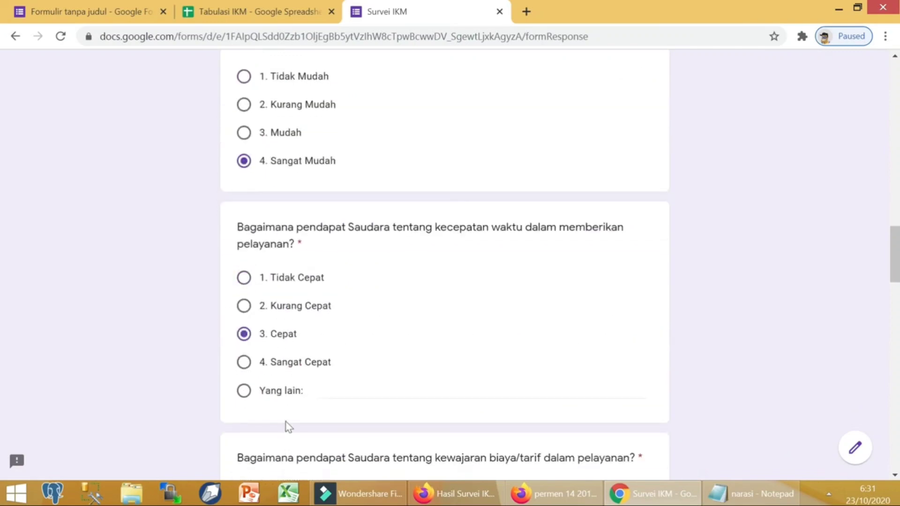
Step: Rate the service cost as 3. Murah, product conformity as 3. Sesuai, and staff competence as 2. Kurang Kompoten
scroll(286, 412, "down", 5)
left_click(279, 340)
scroll(277, 356, "down", 3)
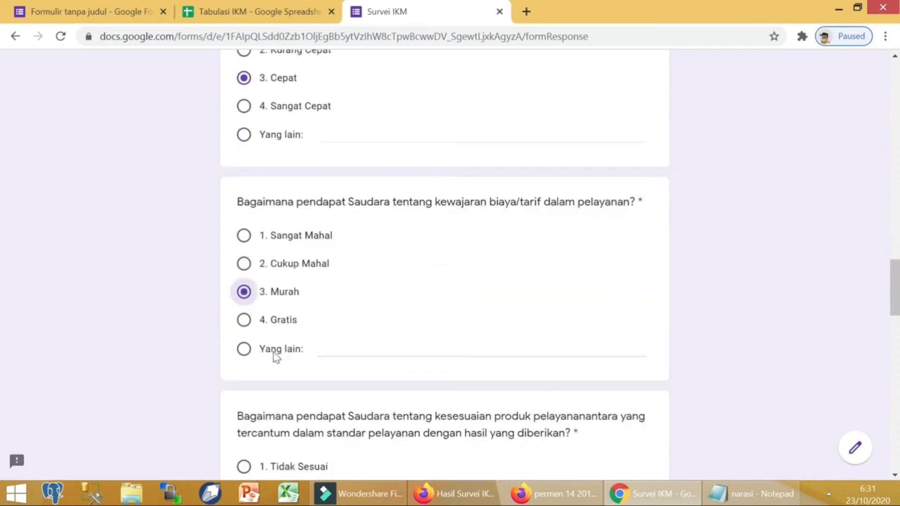
left_click(272, 430)
scroll(275, 434, "down", 5)
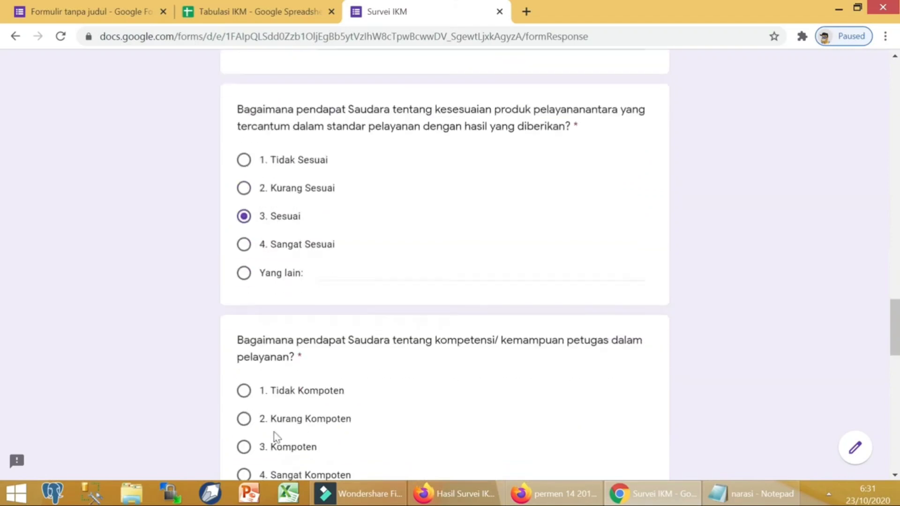
left_click(288, 425)
scroll(289, 427, "down", 5)
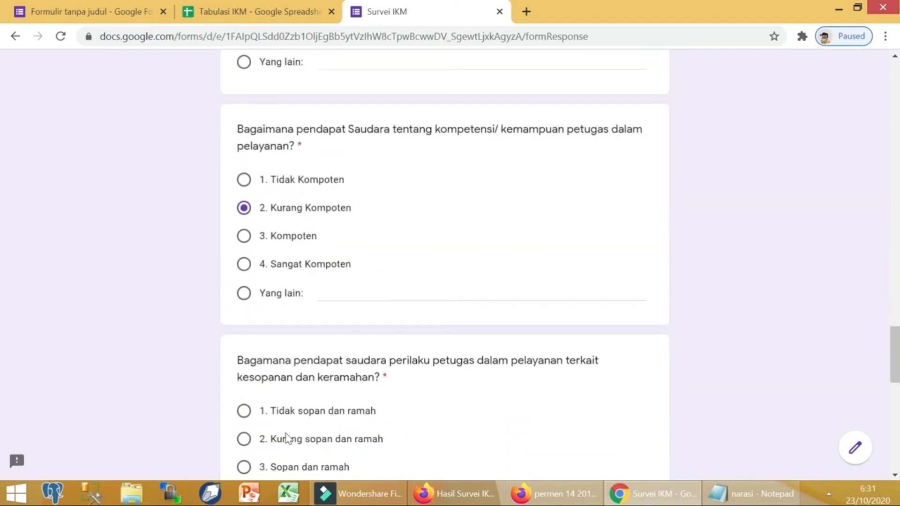
Step: Rate staff behaviour as 4. Sangat sopan dan ramah and the quality of facilities as 4. Sangat Baik
scroll(287, 436, "down", 3)
left_click(277, 354)
scroll(300, 366, "down", 3)
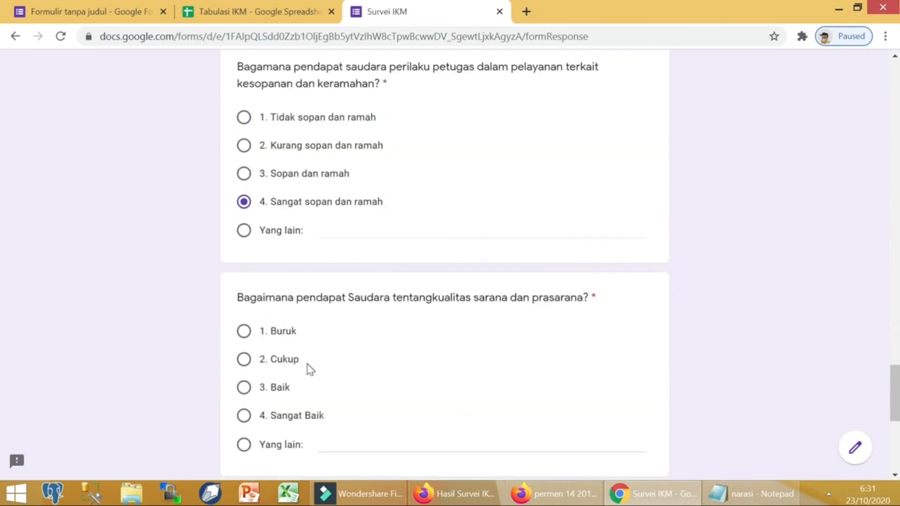
scroll(300, 366, "down", 1)
left_click(291, 361)
Step: Answer the complaint-handling question with 1. Tidak ada and submit the survey response
scroll(291, 375, "down", 5)
left_click(288, 355)
scroll(304, 368, "down", 2)
left_click(274, 193)
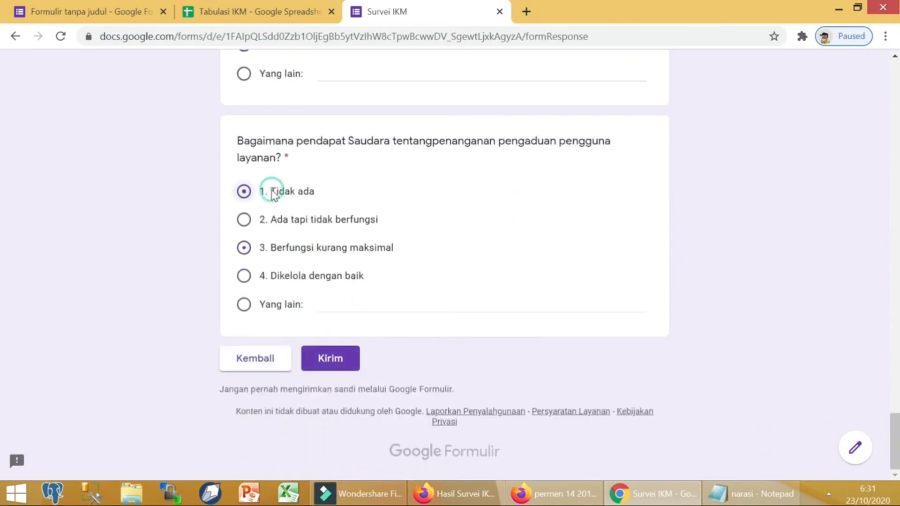
left_click(347, 360)
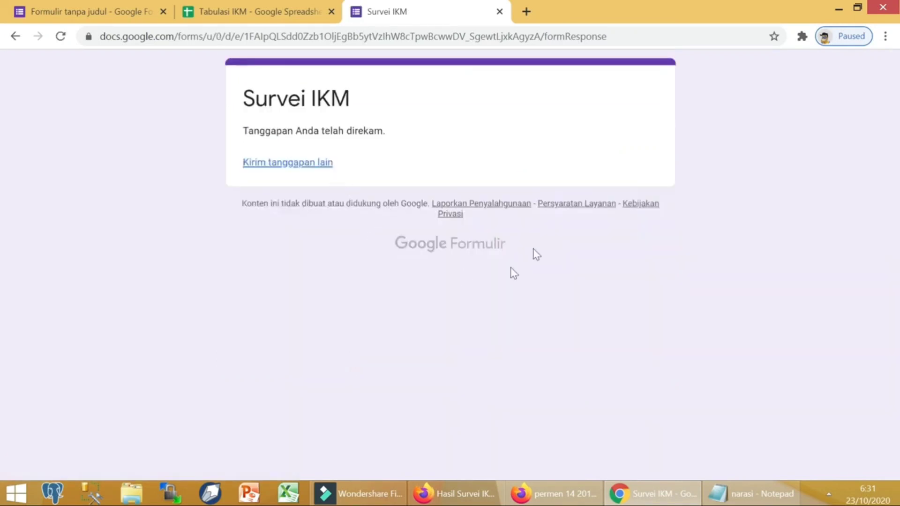
Step: In the Tabulasi IKM spreadsheet, number the NO. RESPONDEN column from 1 in P2 to 41 in P42
left_click(229, 11)
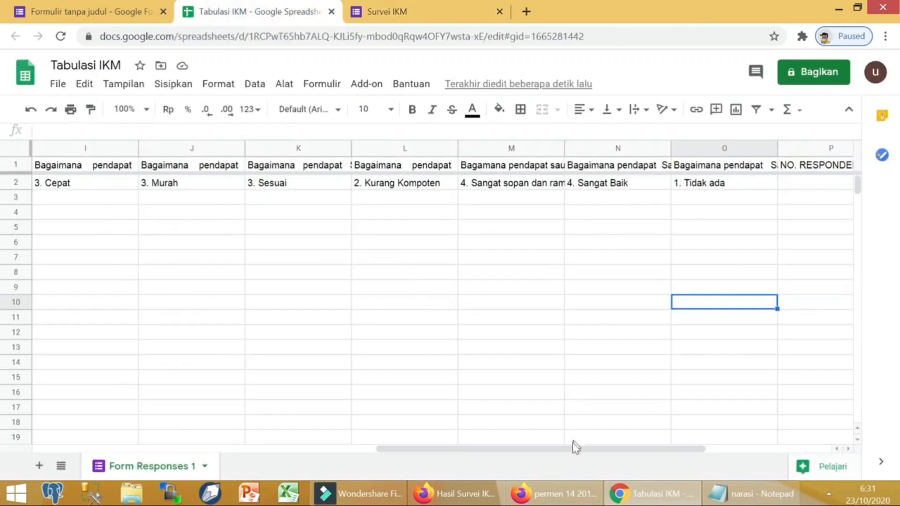
left_click_drag(574, 448, 632, 448)
left_click(735, 184)
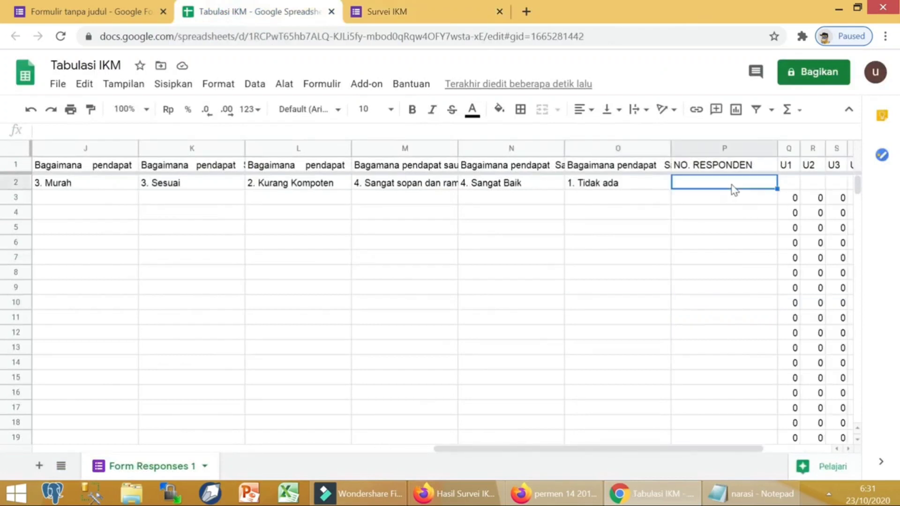
type("1")
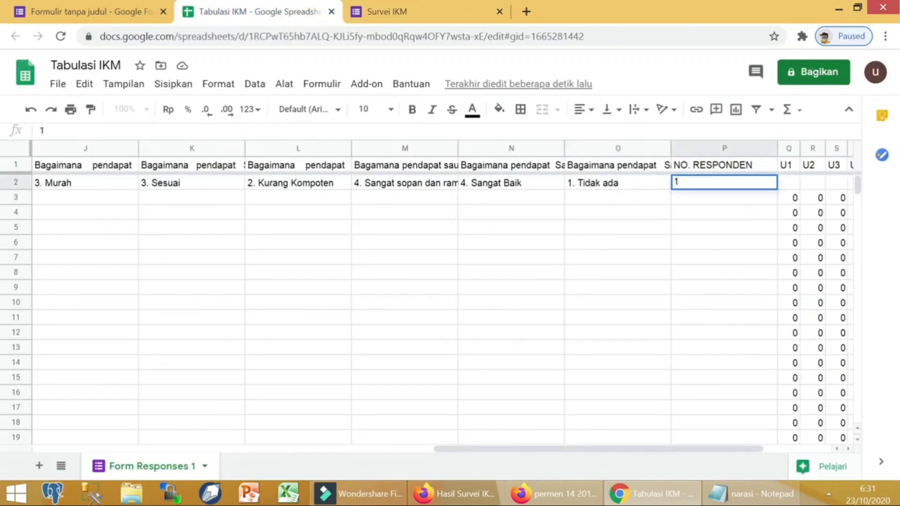
key("Return")
type("2")
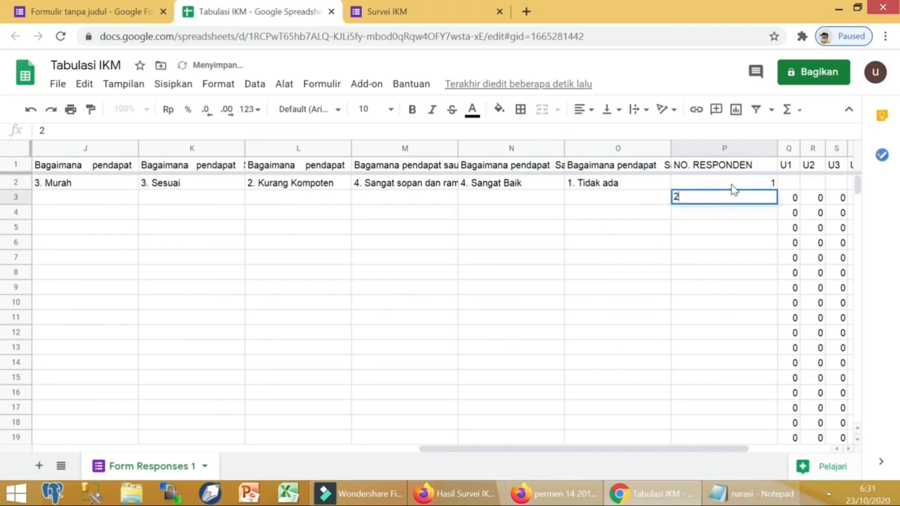
key("Tab")
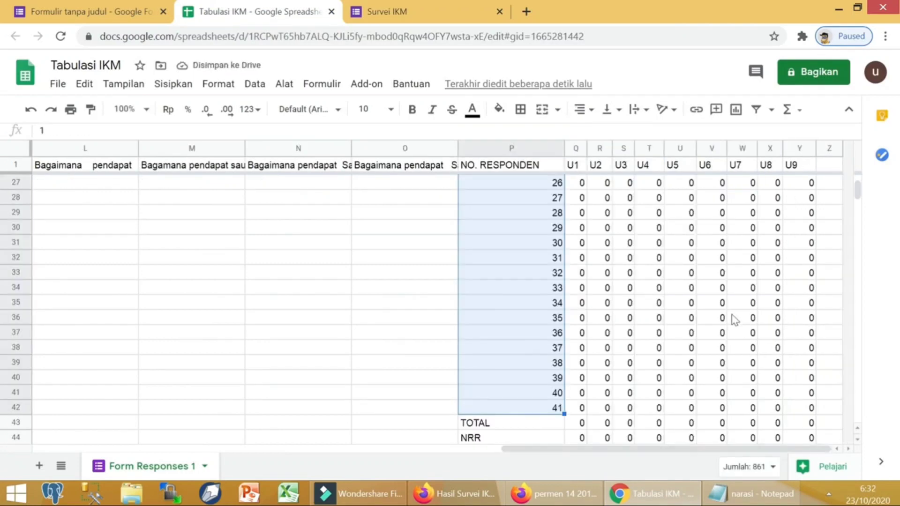
Step: Copy the U1–U9 score formulas from Q3:Y3 into row 2, with =LEFT(G2)*1 in Q2
scroll(731, 315, "up", 8)
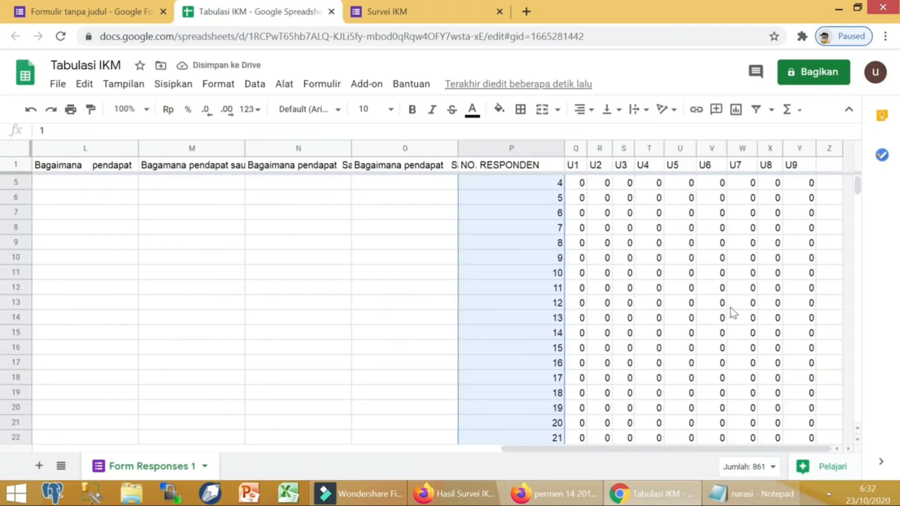
left_click(583, 184)
left_click(583, 199)
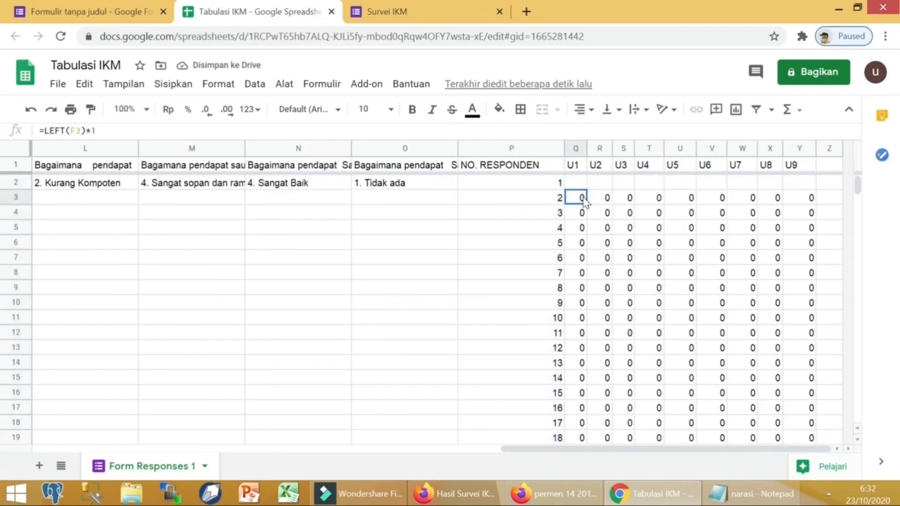
key("shift+Right")
key("shift+Right")
key("shift+Right")
key("shift+Right")
key("shift+Right")
key("shift+Right")
key("shift+Right")
key("shift+Right")
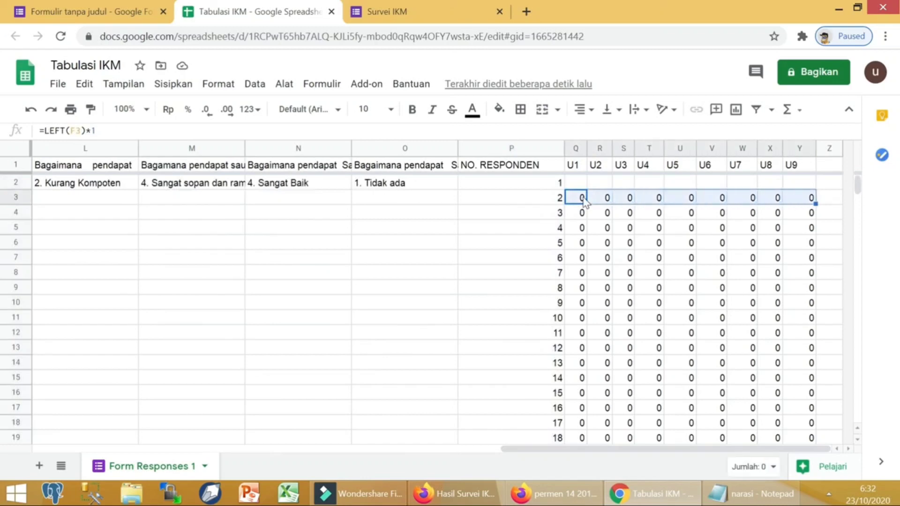
key("ctrl+c")
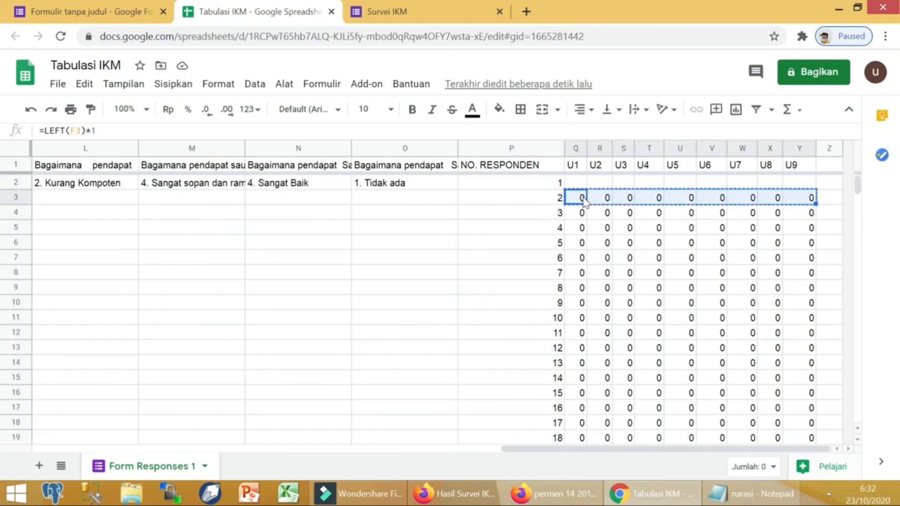
key("Up")
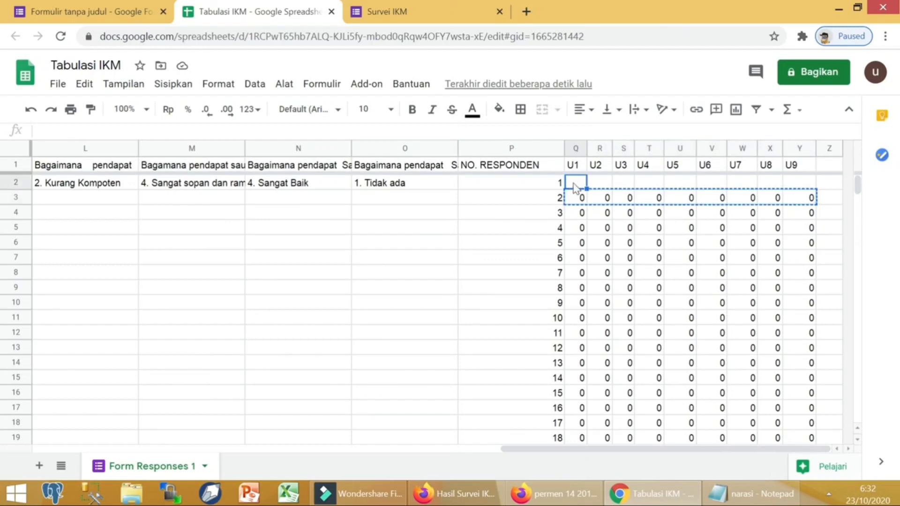
right_click(575, 186)
left_click(586, 149)
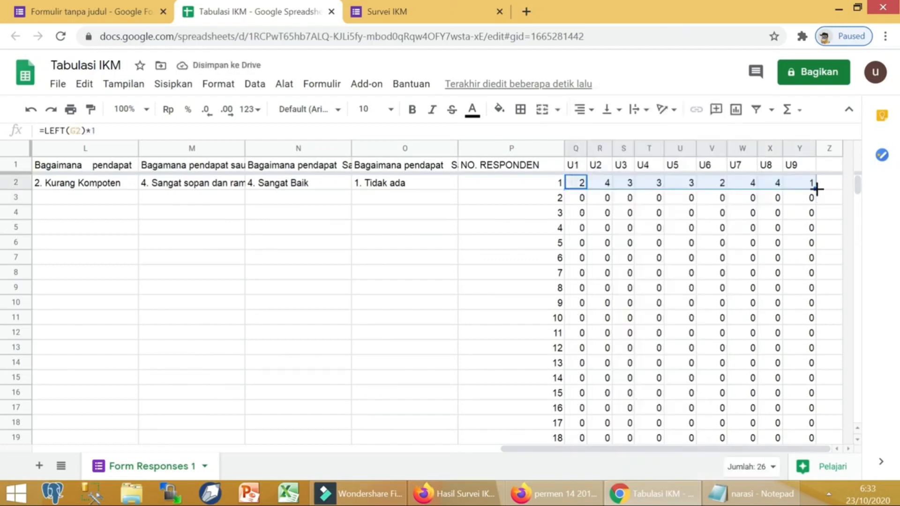
Step: Fill the score formulas of Q2:Y2 down the U1–U9 columns through the respondent rows
left_click_drag(816, 189, 825, 218)
scroll(752, 240, "up", 13)
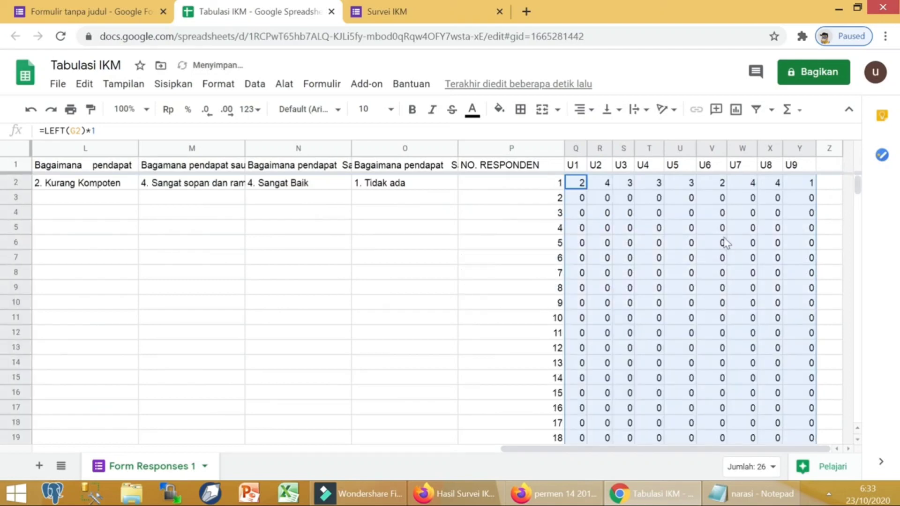
left_click(609, 223)
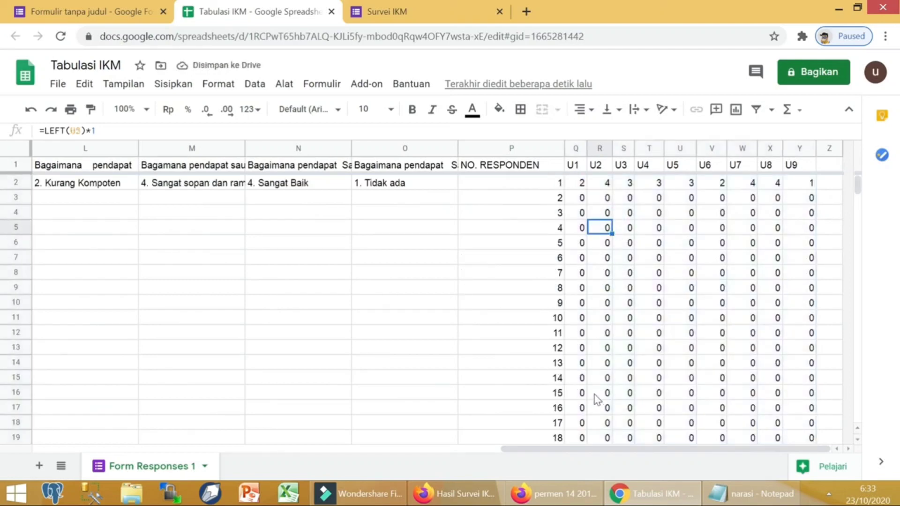
Step: Switch to the Hasil Survei IKM spreadsheet in Firefox and review the respondents' answers and U1–U9 scores
left_click(474, 493)
scroll(483, 309, "up", 14)
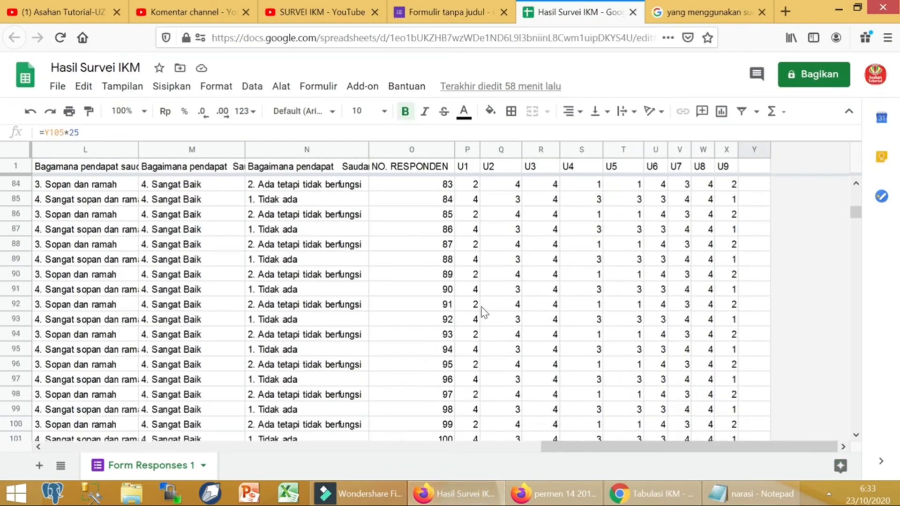
left_click(188, 229)
scroll(446, 350, "down", 8)
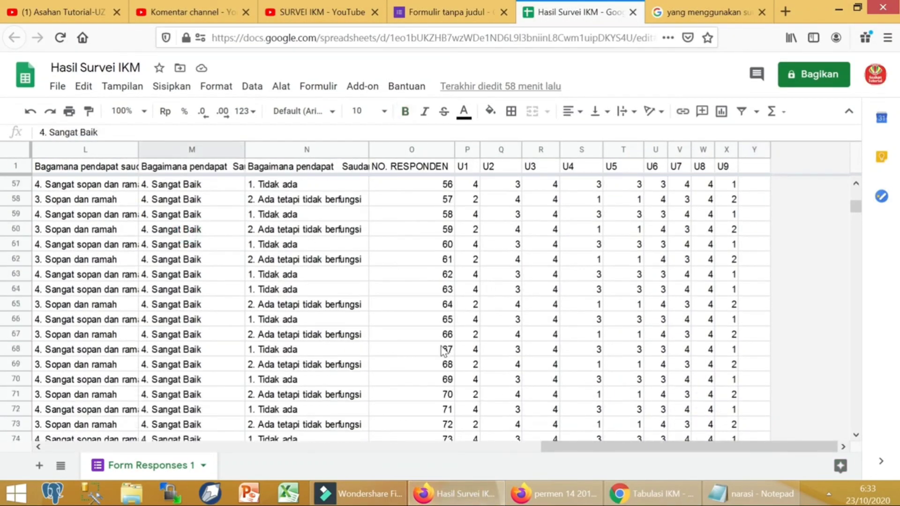
scroll(446, 352, "down", 6)
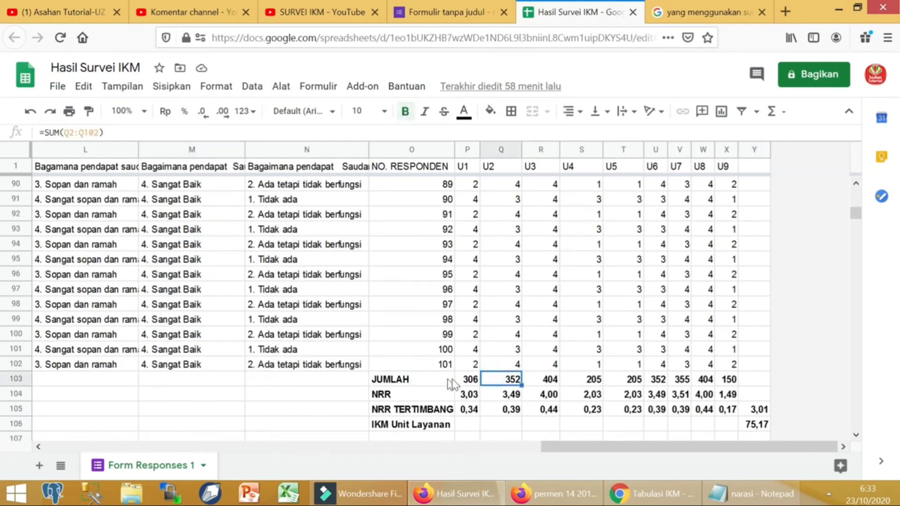
Step: Examine the JUMLAH, NRR, NRR TERTIMBANG and IKM Unit Layanan formulas, and look back over the answer columns
left_click(468, 382)
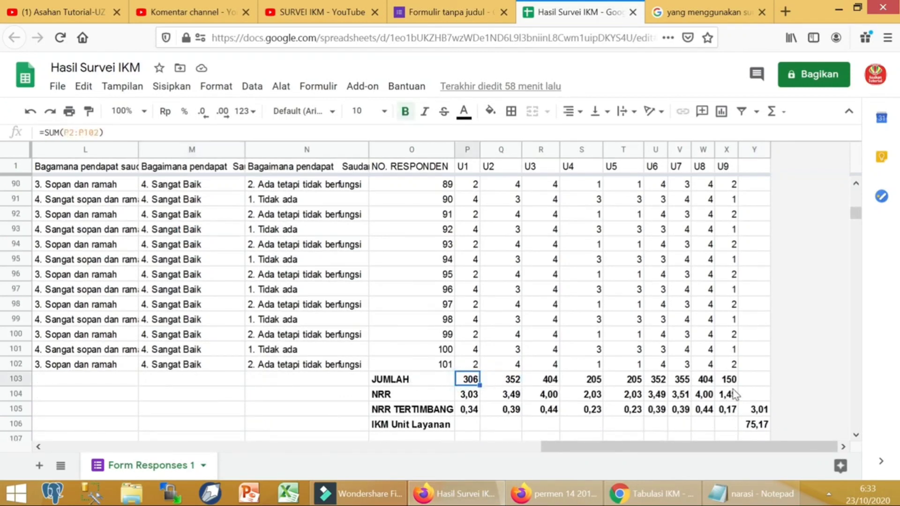
key("Down")
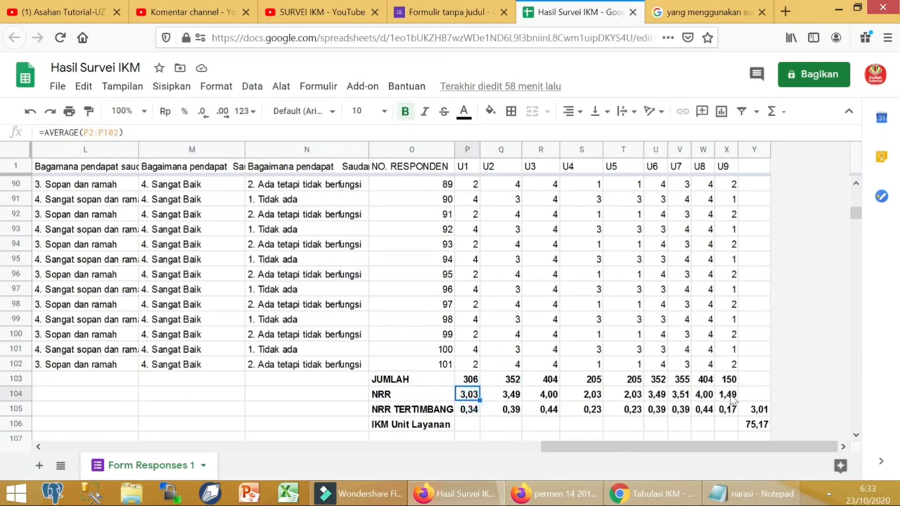
left_click(478, 404)
key("ctrl+Right")
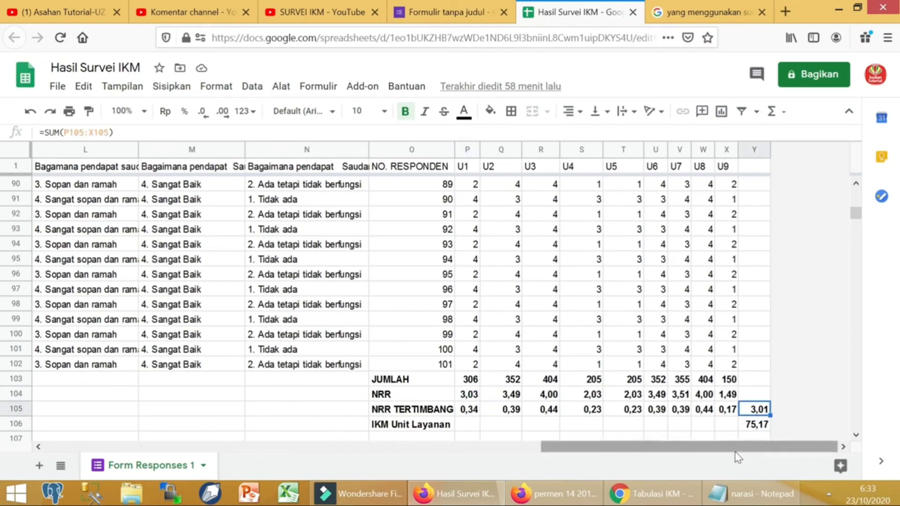
left_click(753, 432)
left_click_drag(705, 446, 621, 432)
scroll(536, 276, "up", 10)
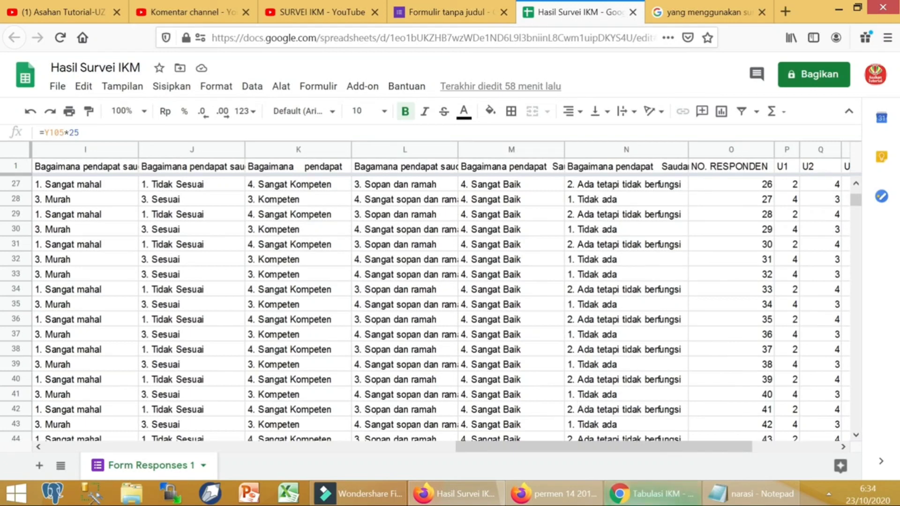
scroll(622, 408, "up", 1)
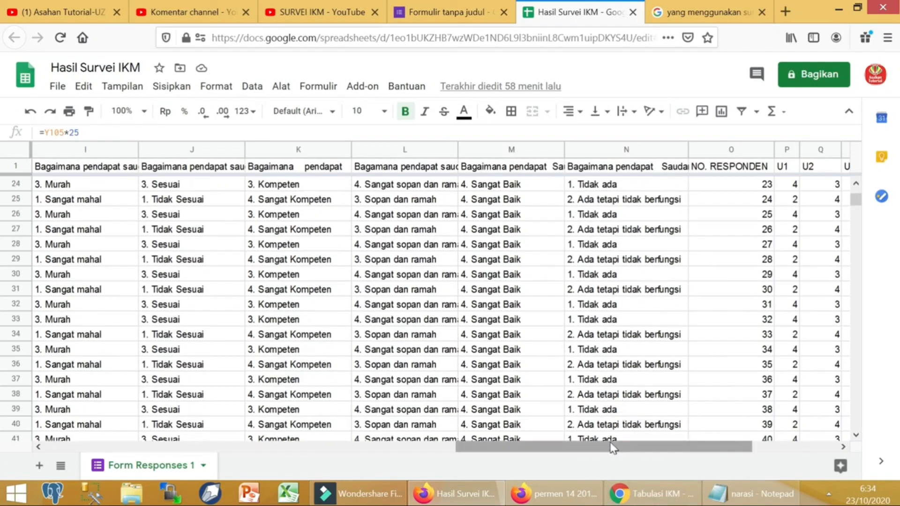